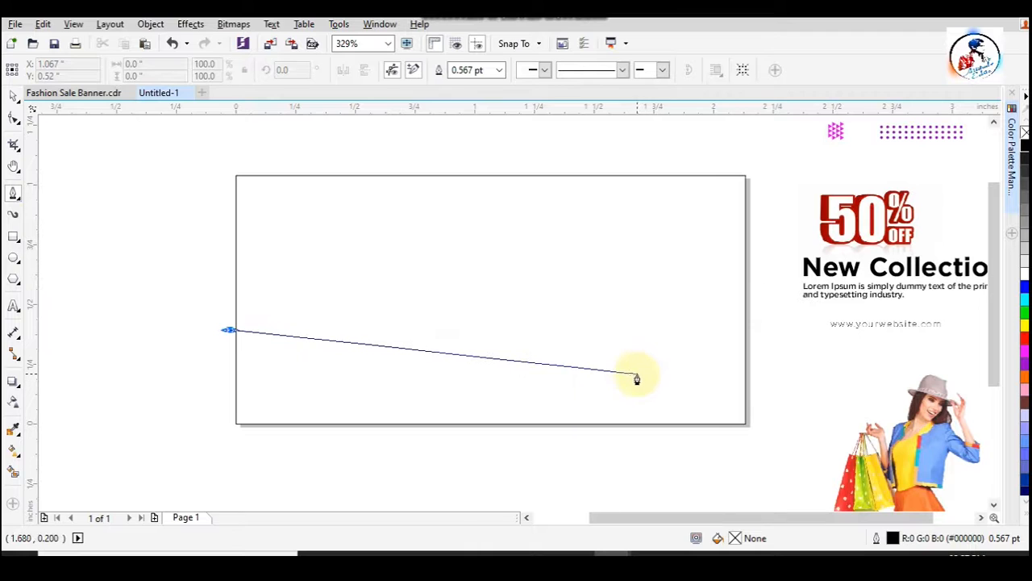
# - Draw a closed Pen tool shape across the page's lower part, dipping near the right end and following the lower page edge
pyautogui.click(645, 373)
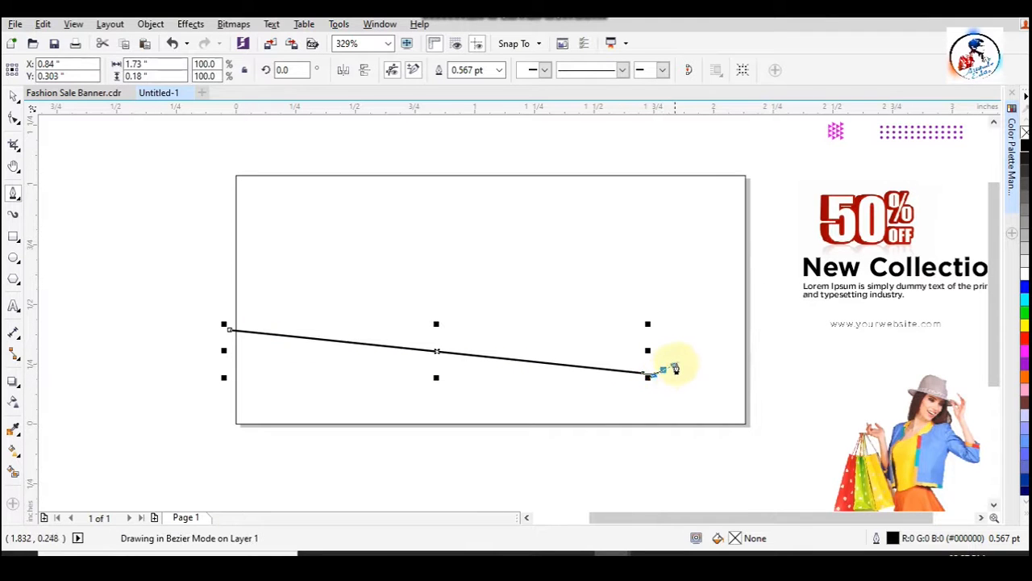
pyautogui.press('space')
pyautogui.click(744, 323)
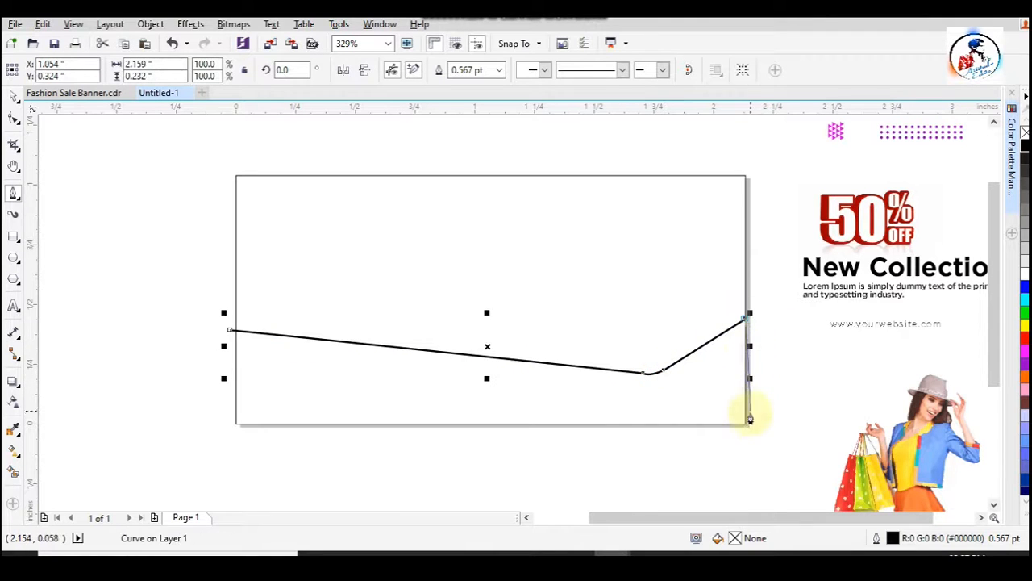
pyautogui.click(747, 426)
pyautogui.click(234, 424)
pyautogui.click(232, 333)
# - Move the shape's upper-left node exactly onto the page's left edge
pyautogui.click(14, 118)
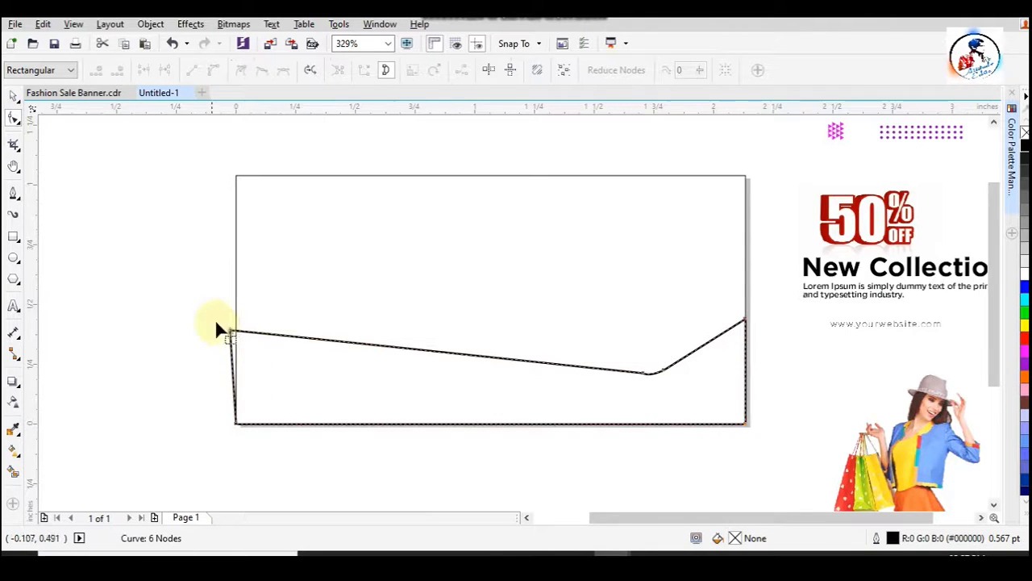
pyautogui.scroll(3, 230, 323)
pyautogui.moveTo(237, 321); pyautogui.dragTo(259, 316)
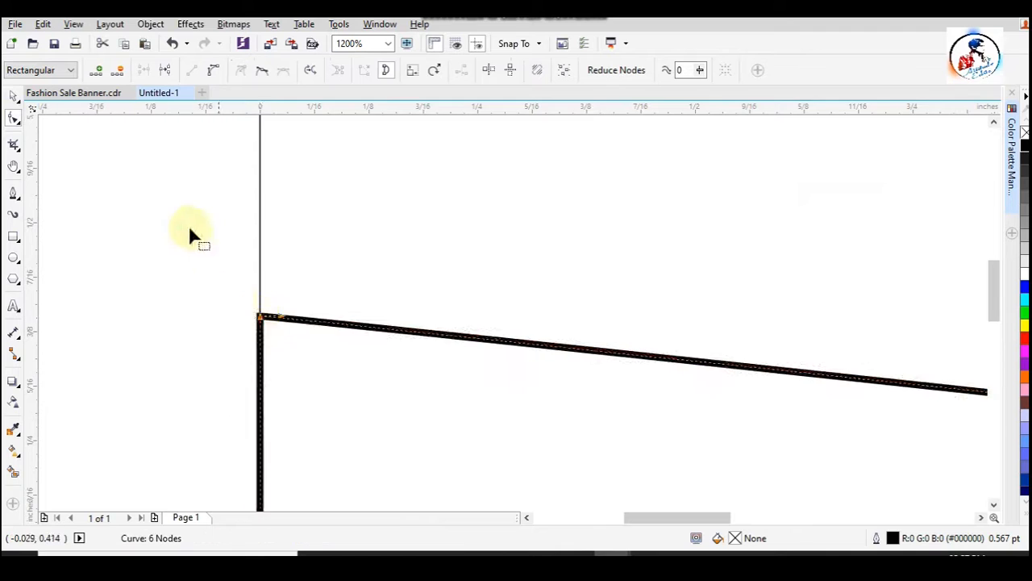
# - Rework the nodes at the dip of the shape's upper edge into a wider, softer bend
pyautogui.scroll(-3, 203, 249)
pyautogui.scroll(2, 612, 247)
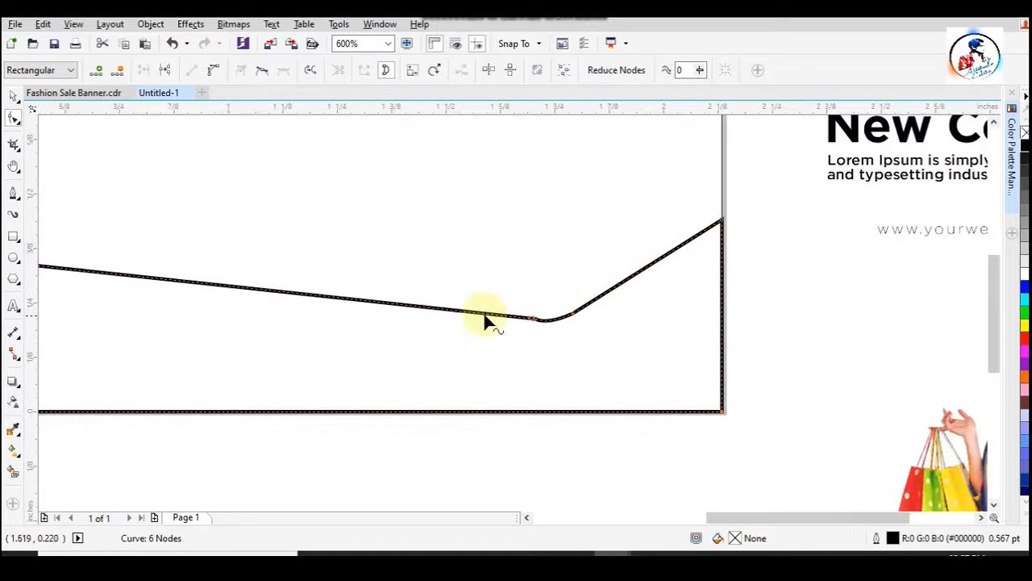
pyautogui.press('Delete')
pyautogui.moveTo(545, 307); pyautogui.dragTo(551, 322)
pyautogui.click(573, 312)
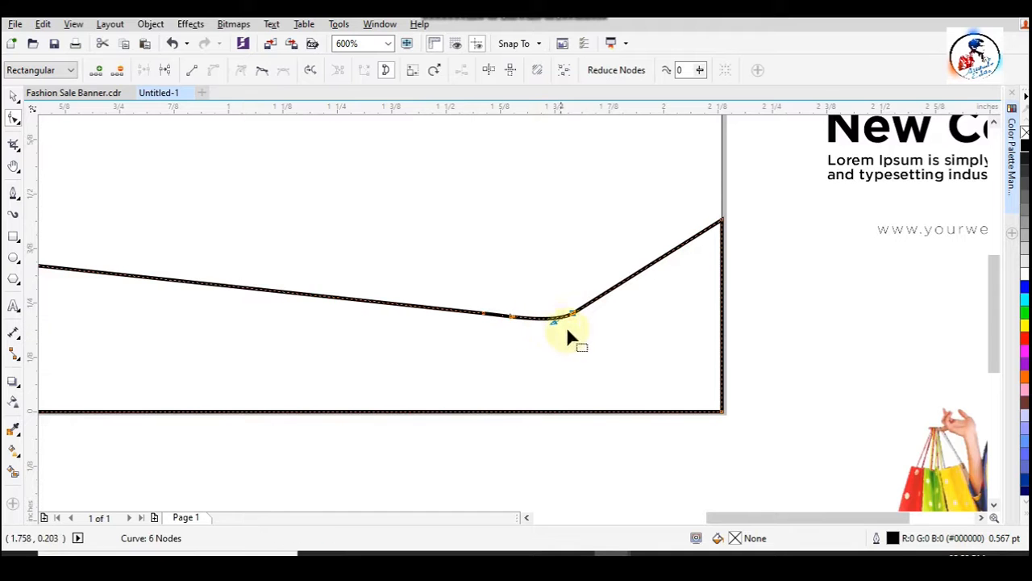
pyautogui.scroll(-2, 696, 451)
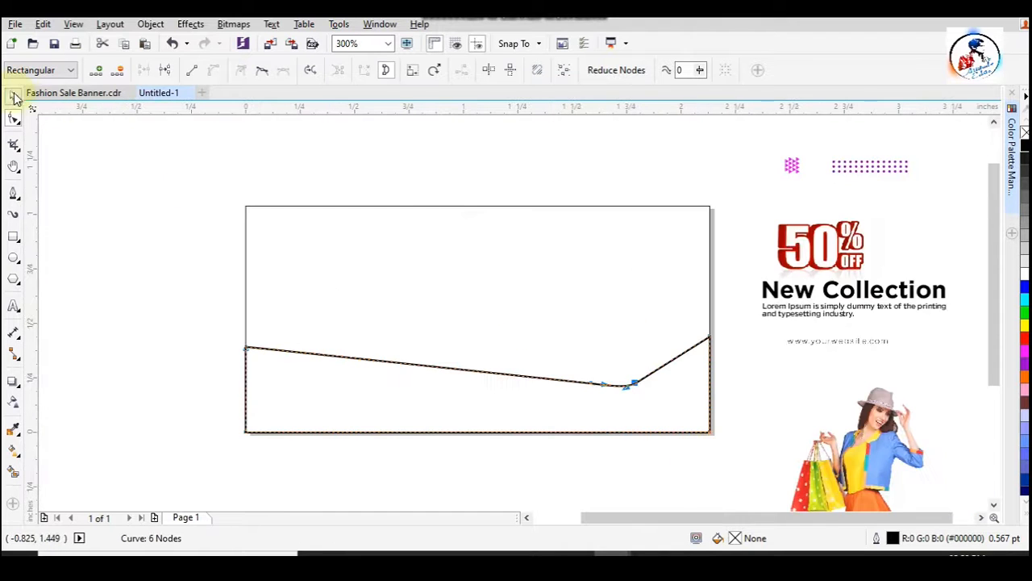
pyautogui.click(130, 253)
# - Fill the wave shape with magenta and set its outline to None
pyautogui.click(668, 367)
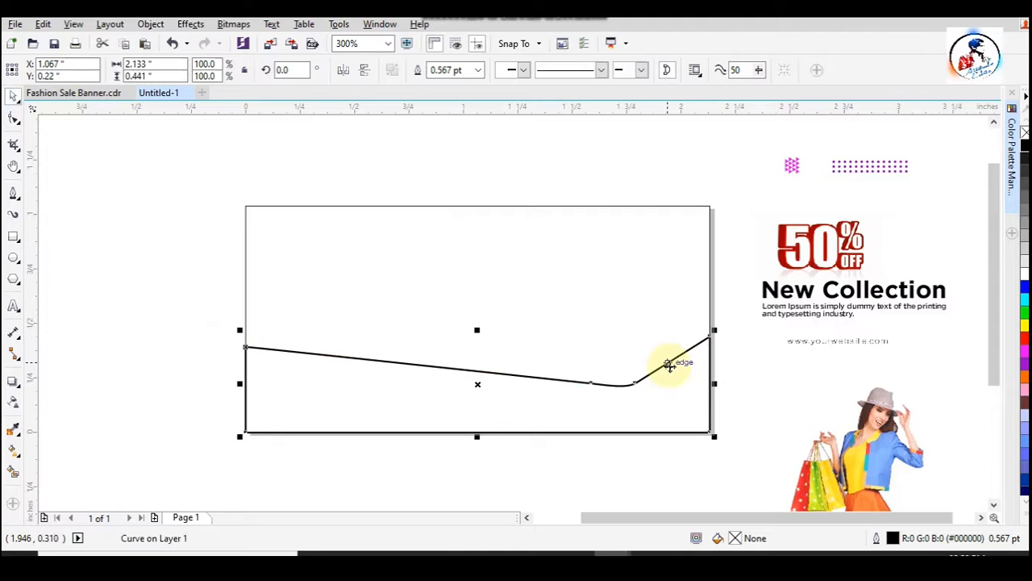
pyautogui.click(1025, 354)
pyautogui.click(477, 70)
pyautogui.click(448, 86)
pyautogui.click(630, 169)
# - Delete the extra node before the dip and curve the magenta wave's upper edge into a smooth flowing line
pyautogui.click(690, 395)
pyautogui.click(14, 118)
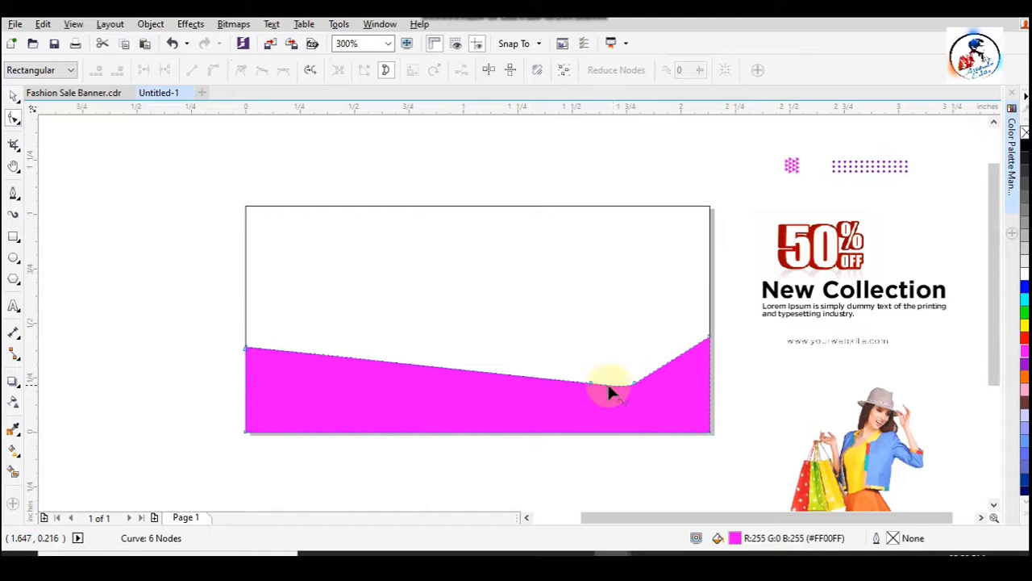
pyautogui.doubleClick(586, 382)
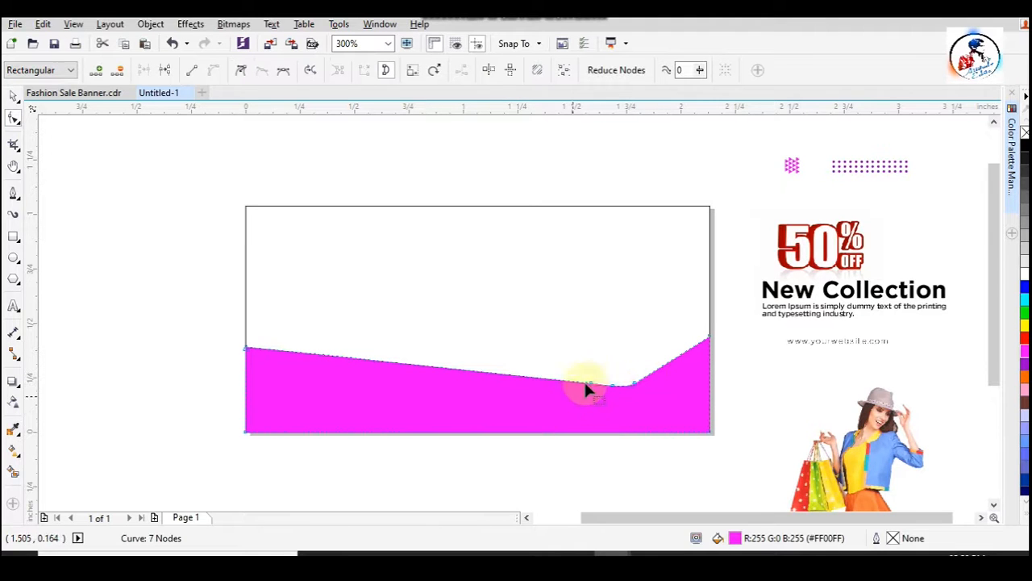
pyautogui.press('Delete')
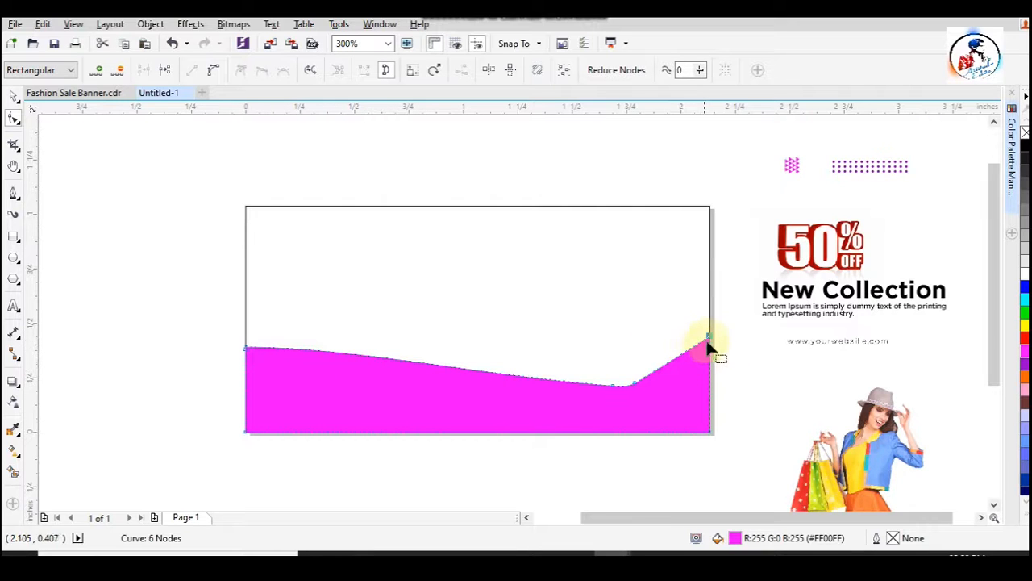
pyautogui.scroll(2, 707, 345)
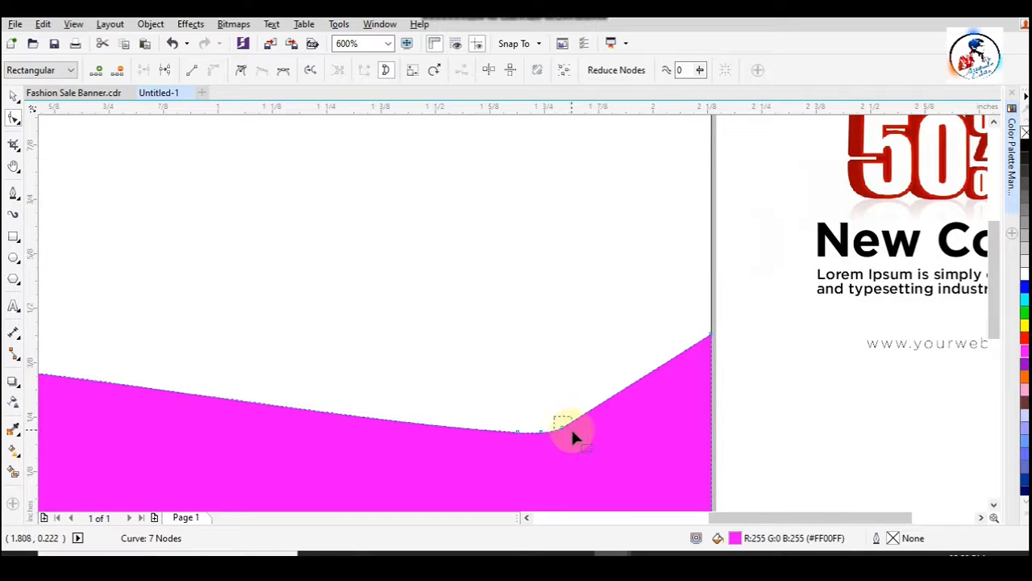
pyautogui.scroll(-2, 570, 436)
pyautogui.press('space')
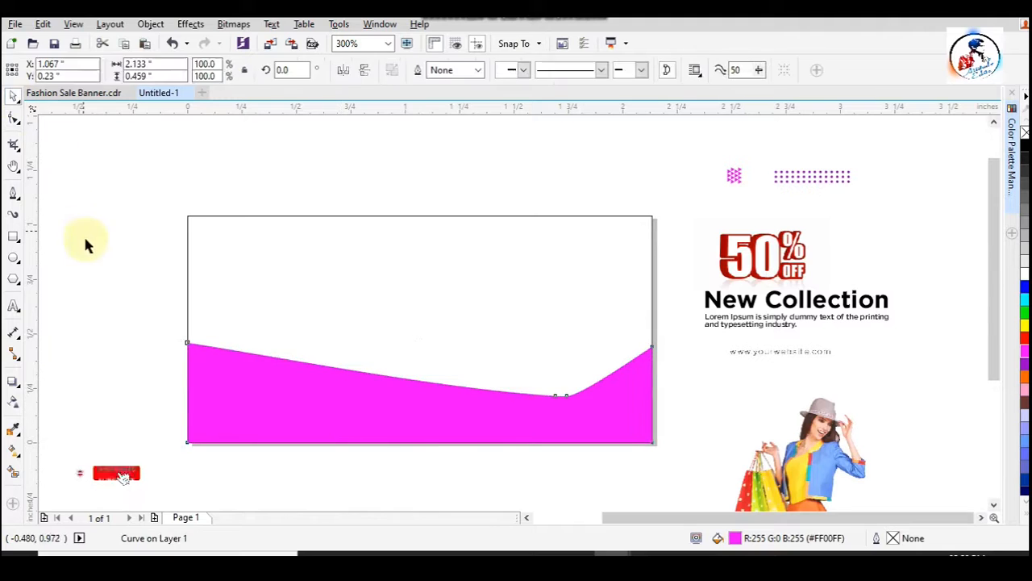
pyautogui.click(85, 238)
pyautogui.click(283, 387)
pyautogui.rightClick(267, 360)
pyautogui.click(138, 229)
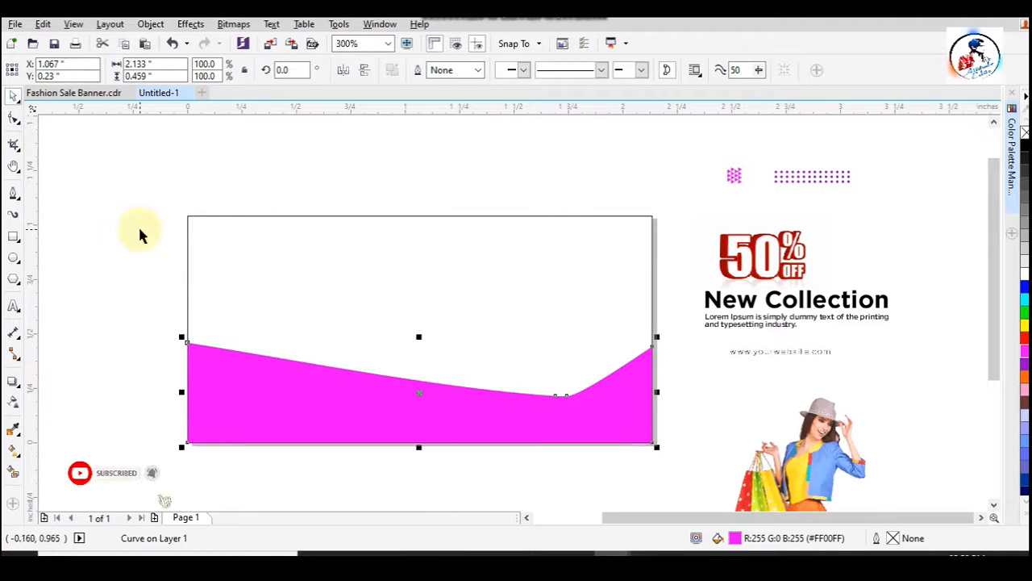
# - Draw a circle about 0.544 inches in diameter beside the page and add a smaller concentric copy inside it
pyautogui.click(13, 258)
pyautogui.moveTo(84, 222); pyautogui.dragTo(209, 347)
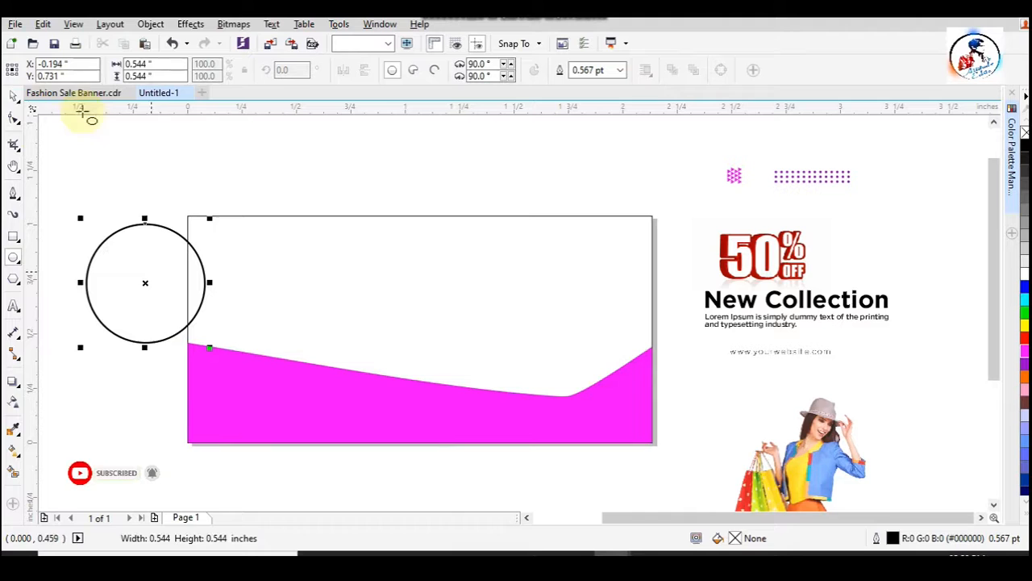
pyautogui.click(13, 95)
pyautogui.moveTo(209, 218); pyautogui.dragTo(208, 244)
# - Trim the outer circle with the inner one to form a ring and delete the leftover inner circle
pyautogui.keyDown('shift'); pyautogui.click(156, 224); pyautogui.keyUp('shift')
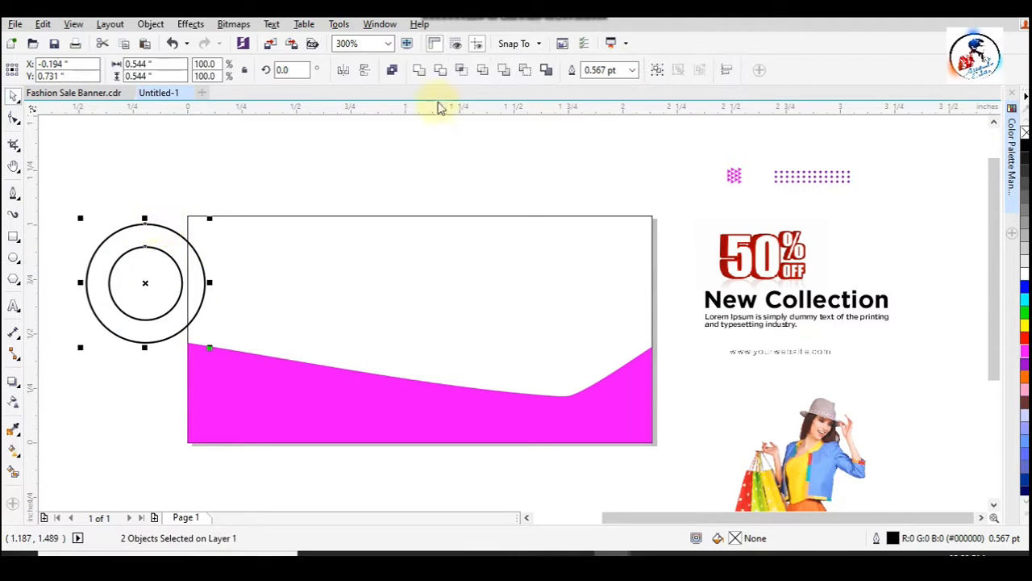
pyautogui.click(439, 71)
pyautogui.moveTo(179, 296); pyautogui.dragTo(175, 220)
pyautogui.click(179, 291)
pyautogui.press('Delete')
# - Duplicate the ring below the original and fill both rings with magenta
pyautogui.click(173, 230)
pyautogui.moveTo(157, 217); pyautogui.dragTo(131, 353)
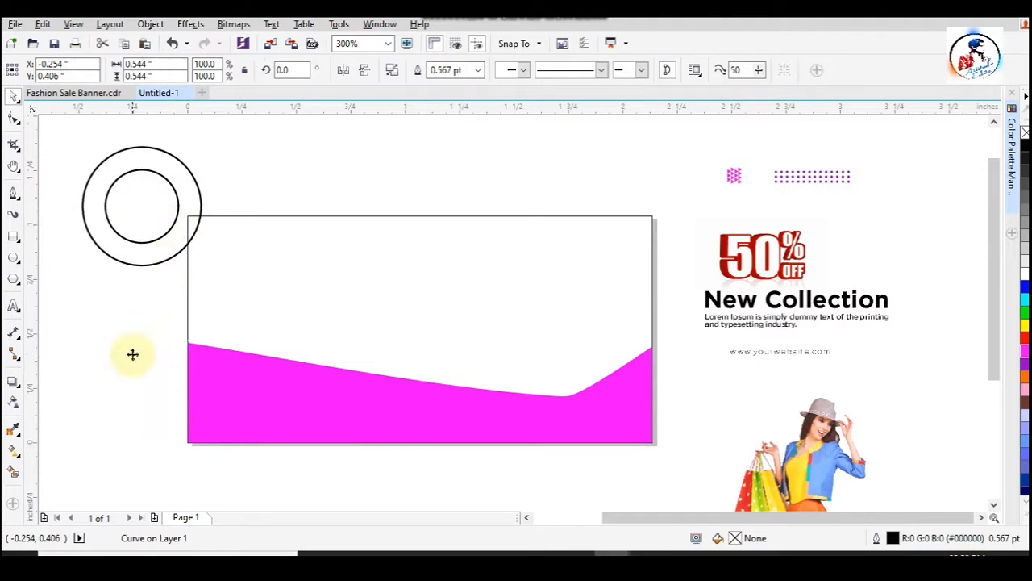
pyautogui.click(1023, 346)
pyautogui.click(189, 170)
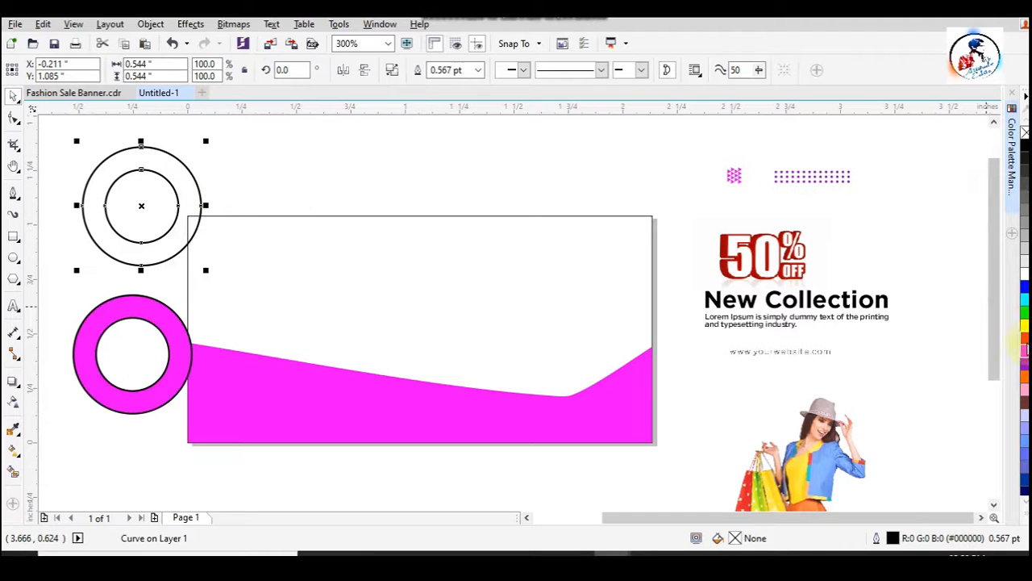
pyautogui.click(1025, 349)
# - Set the outline of both magenta rings to None
pyautogui.keyDown('shift'); pyautogui.click(144, 308); pyautogui.keyUp('shift')
pyautogui.moveTo(148, 303); pyautogui.dragTo(124, 302)
pyautogui.click(632, 71)
pyautogui.click(603, 83)
pyautogui.click(369, 193)
# - Move the lower ring over the wave's left end and fill it with blue
pyautogui.moveTo(135, 324); pyautogui.dragTo(225, 322)
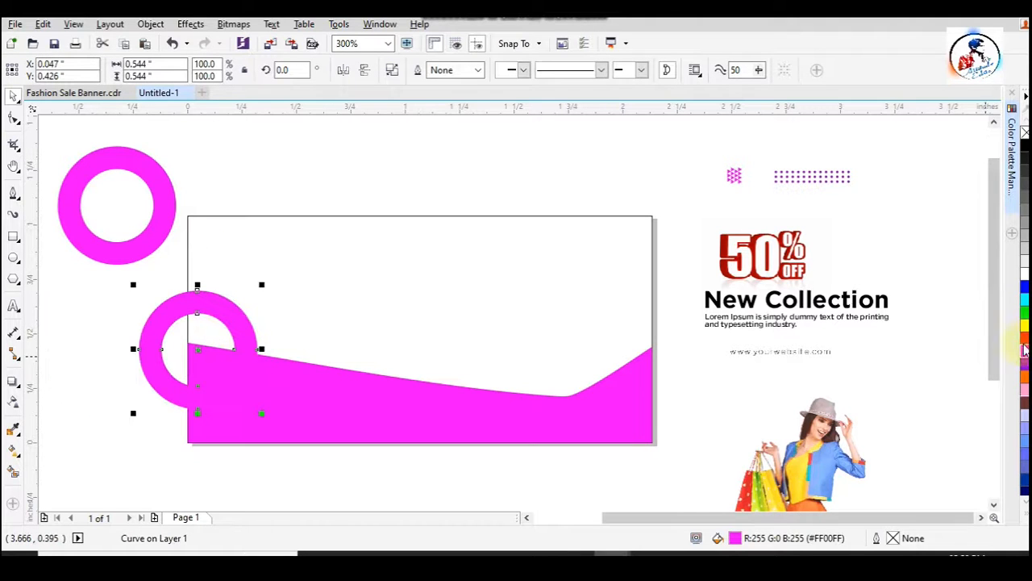
pyautogui.click(1025, 464)
pyautogui.click(1025, 288)
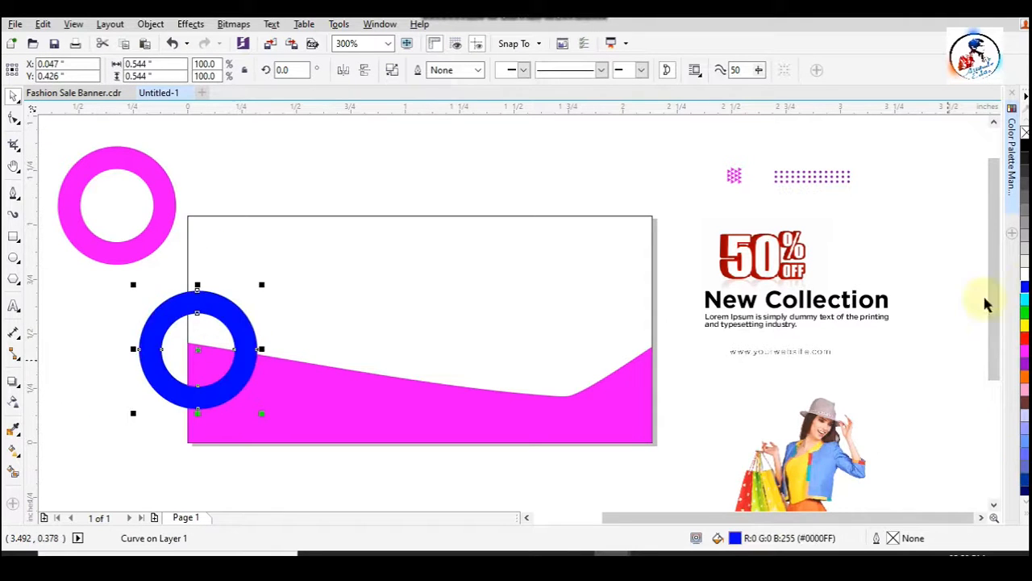
# - Apply a uniform transparency of 38 to the blue ring
pyautogui.click(12, 403)
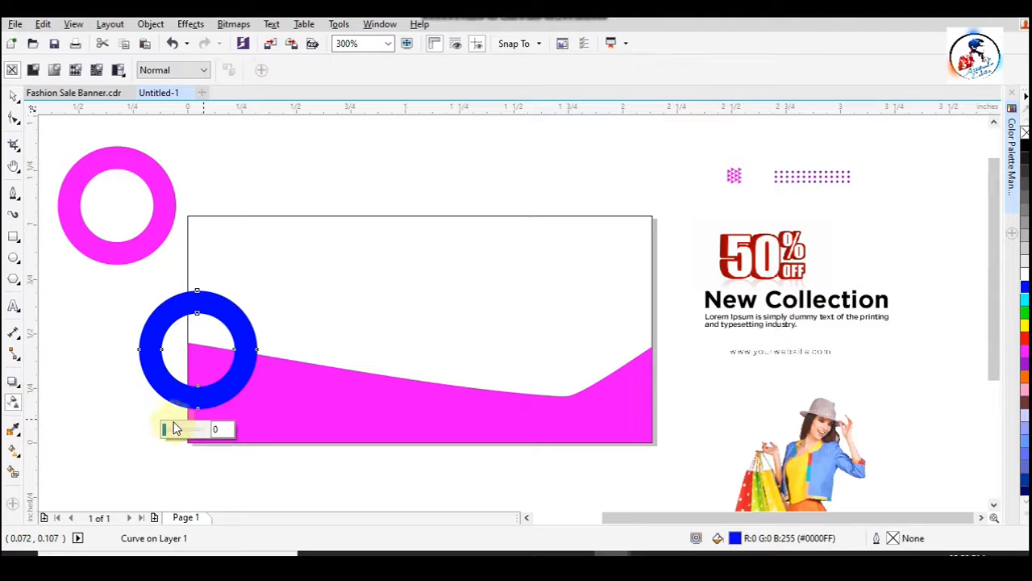
pyautogui.moveTo(167, 431); pyautogui.dragTo(181, 427)
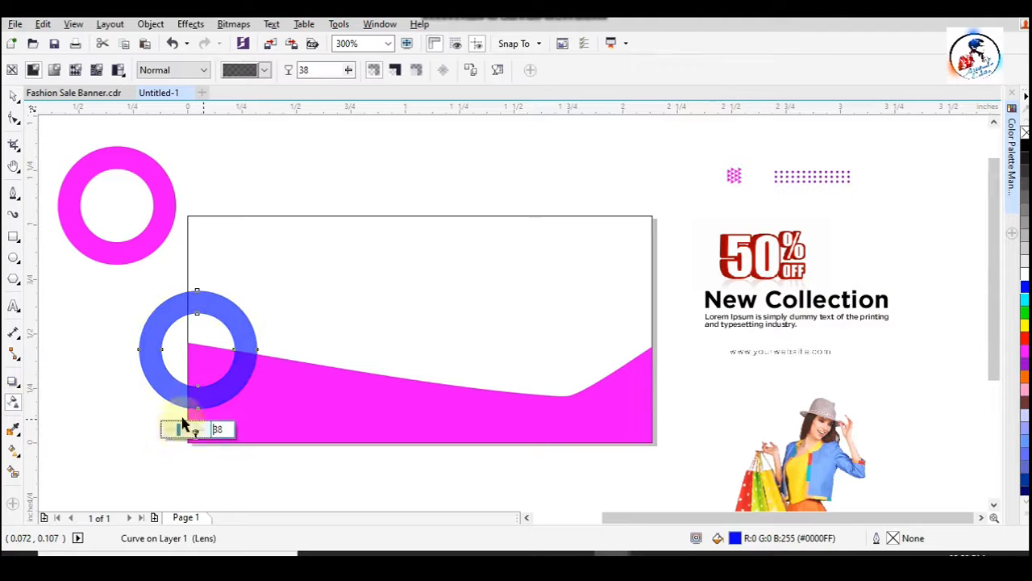
pyautogui.click(13, 96)
# - PowerClip the blue ring inside the magenta wave and nudge it into place at the wave's left end
pyautogui.rightClick(223, 317)
pyautogui.click(266, 166)
pyautogui.click(239, 373)
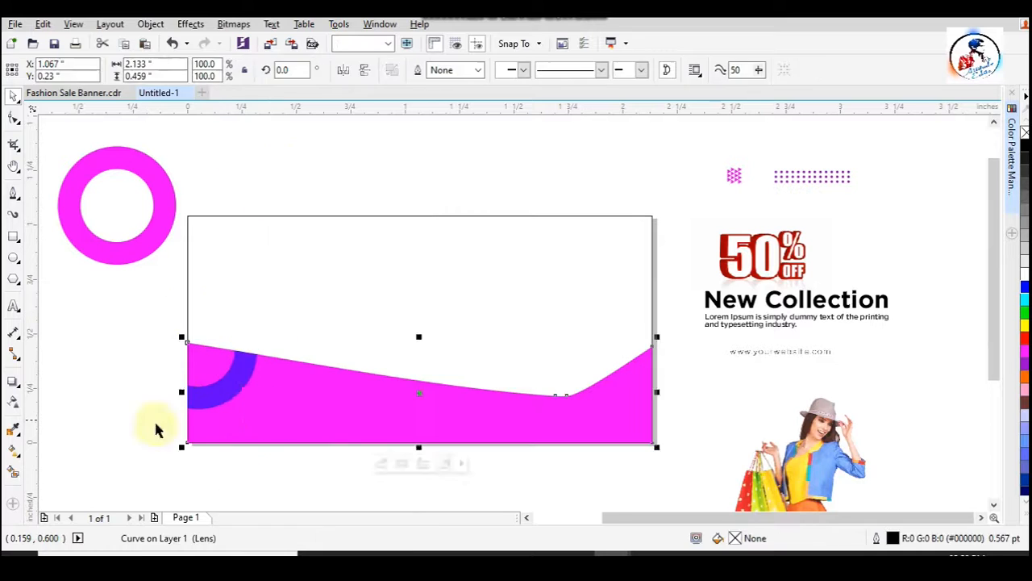
pyautogui.keyDown('ctrl'); pyautogui.click(246, 389); pyautogui.keyUp('ctrl')
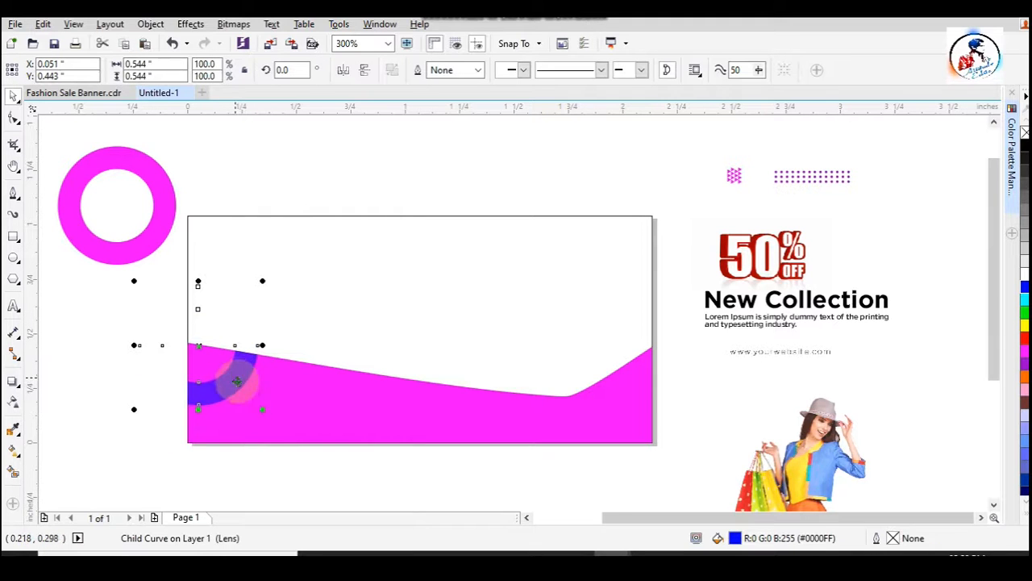
pyautogui.click(126, 438)
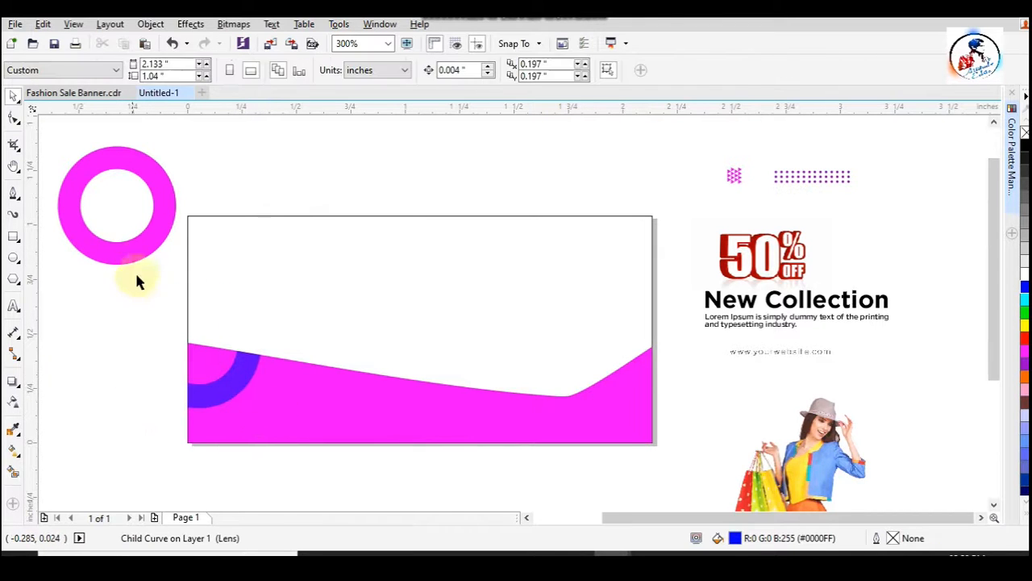
# - Move the magenta ring over the page's upper edge and give it a vertical magenta-to-blue fountain fill
pyautogui.click(136, 254)
pyautogui.moveTo(137, 254); pyautogui.dragTo(505, 278)
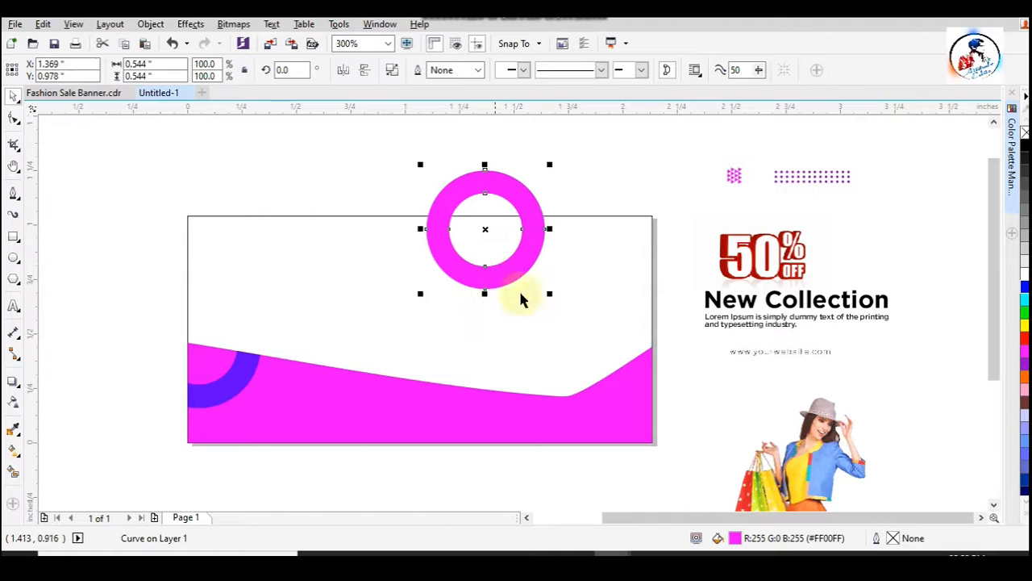
pyautogui.click(19, 407)
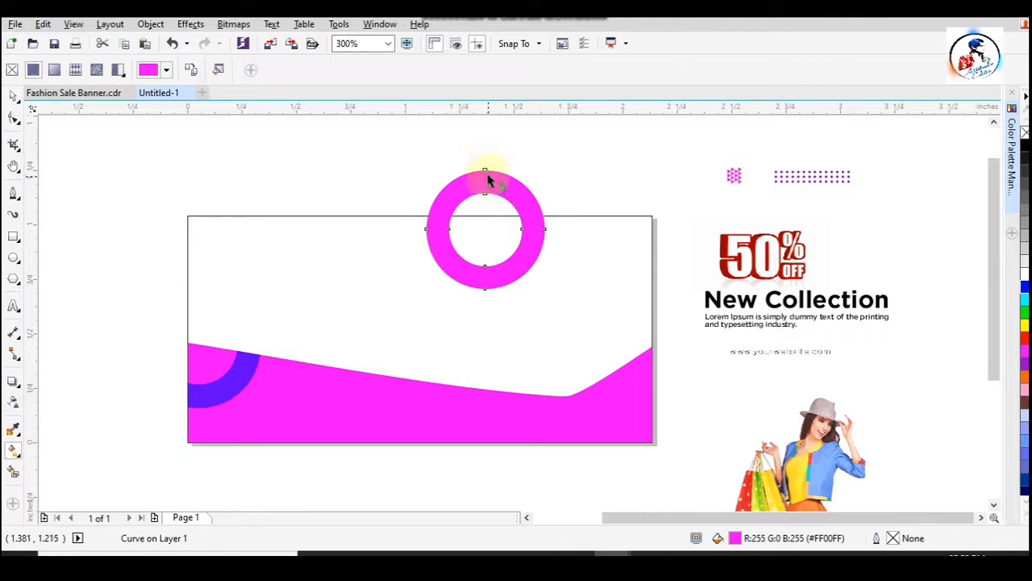
pyautogui.moveTo(487, 162); pyautogui.dragTo(484, 288)
pyautogui.hotkey('ctrl', 'z')
pyautogui.hotkey('ctrl', 'z')
pyautogui.click(1024, 286)
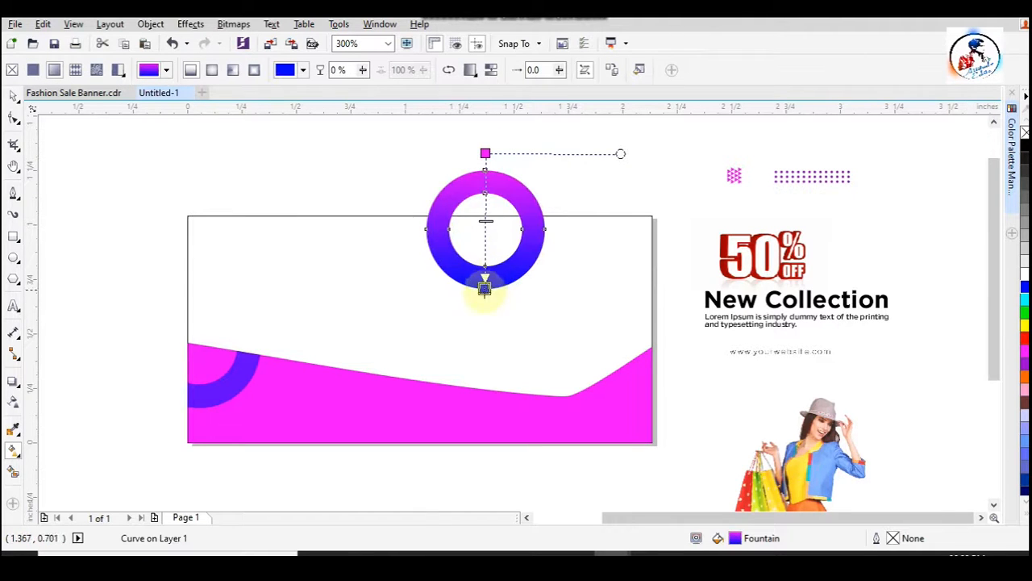
pyautogui.click(14, 96)
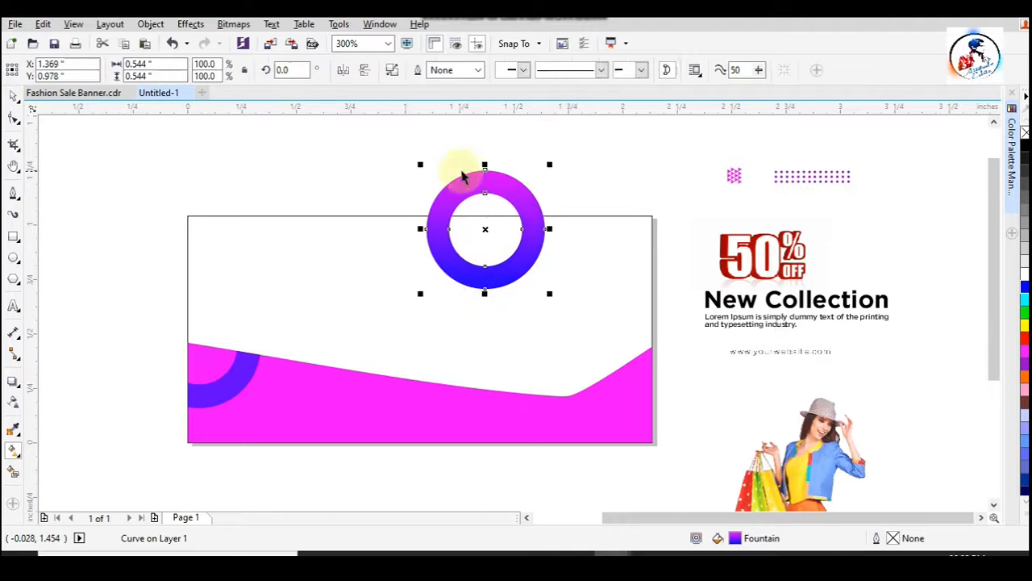
# - PowerClip the gradient ring inside the page-sized rectangle
pyautogui.rightClick(491, 180)
pyautogui.click(599, 166)
pyautogui.click(574, 220)
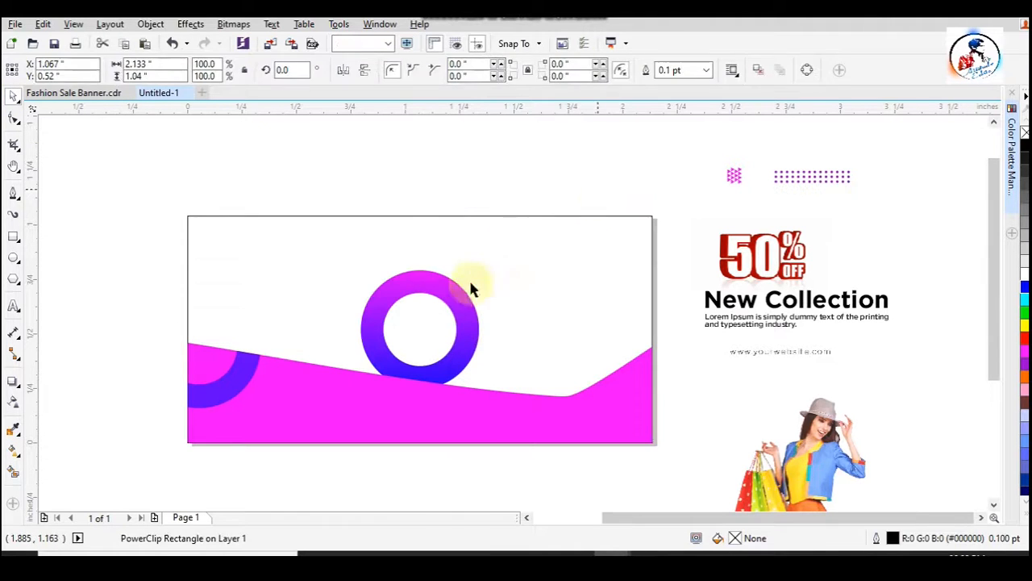
# - Move the clipped ring to the page's upper edge, right of centre, and enlarge it to about 0.692 inches
pyautogui.click(425, 293)
pyautogui.moveTo(426, 293); pyautogui.dragTo(510, 189)
pyautogui.moveTo(571, 286); pyautogui.dragTo(586, 300)
pyautogui.moveTo(504, 235); pyautogui.dragTo(509, 253)
# - Extend the blue end of the ring's fountain fill further down, below the ring
pyautogui.press('g')
pyautogui.moveTo(505, 342); pyautogui.dragTo(506, 373)
pyautogui.click(13, 95)
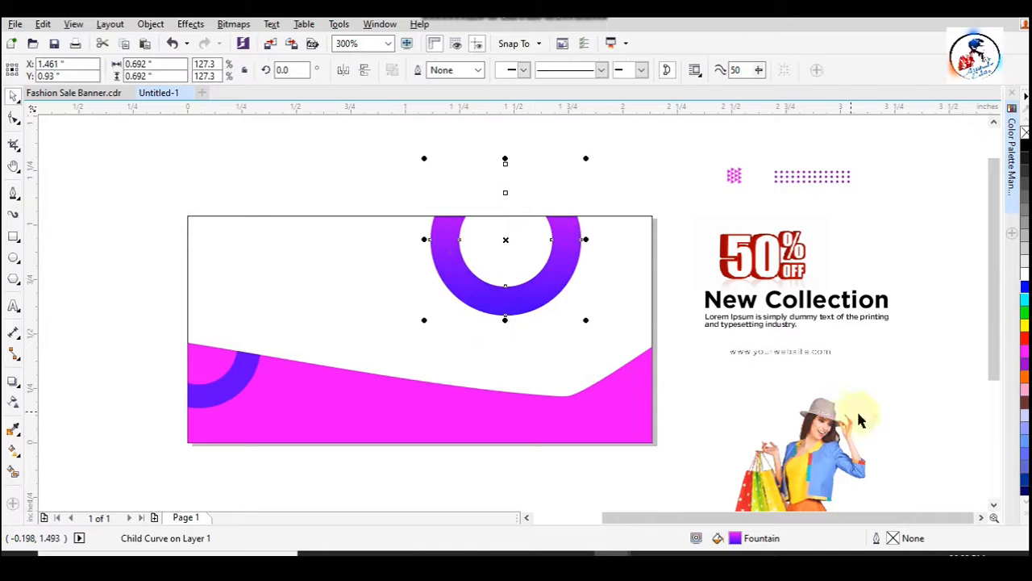
# - Place the picture of the woman with shopping bags on the page in front of the gradient ring
pyautogui.click(403, 166)
pyautogui.moveTo(849, 435); pyautogui.dragTo(543, 347)
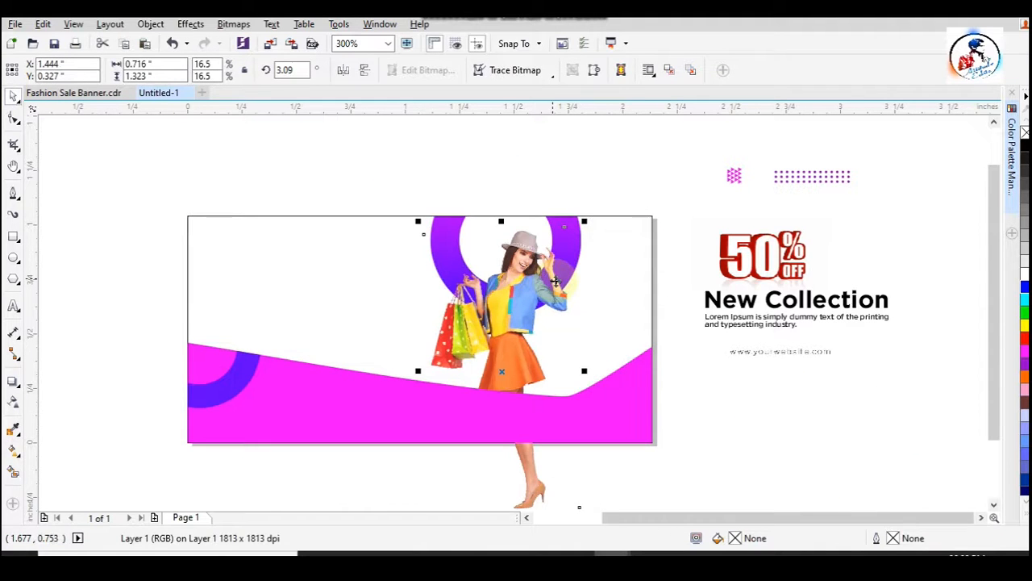
# - PowerClip the magenta wave inside the page-sized rectangle
pyautogui.click(636, 400)
pyautogui.rightClick(618, 396)
pyautogui.click(645, 117)
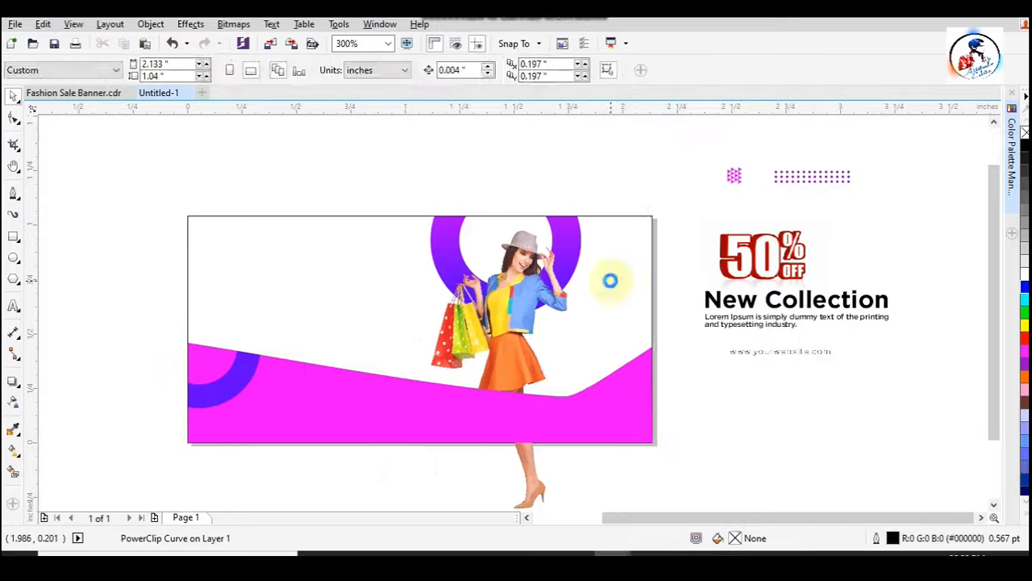
pyautogui.keyDown('ctrl'); pyautogui.click(617, 332); pyautogui.keyUp('ctrl')
# - Move the clipped wave down to the page's lower edge and scale it to about 102.7%
pyautogui.moveTo(616, 332); pyautogui.dragTo(626, 399)
pyautogui.moveTo(657, 341); pyautogui.dragTo(664, 341)
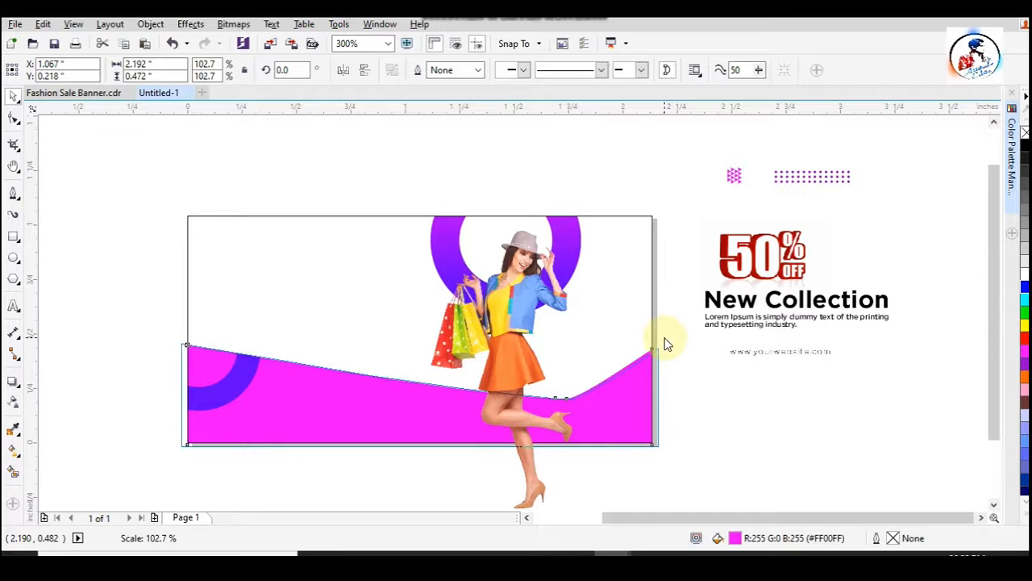
pyautogui.click(723, 389)
# - Enlarge the picture of the woman to about 24.1% and move it down over the banner
pyautogui.click(520, 363)
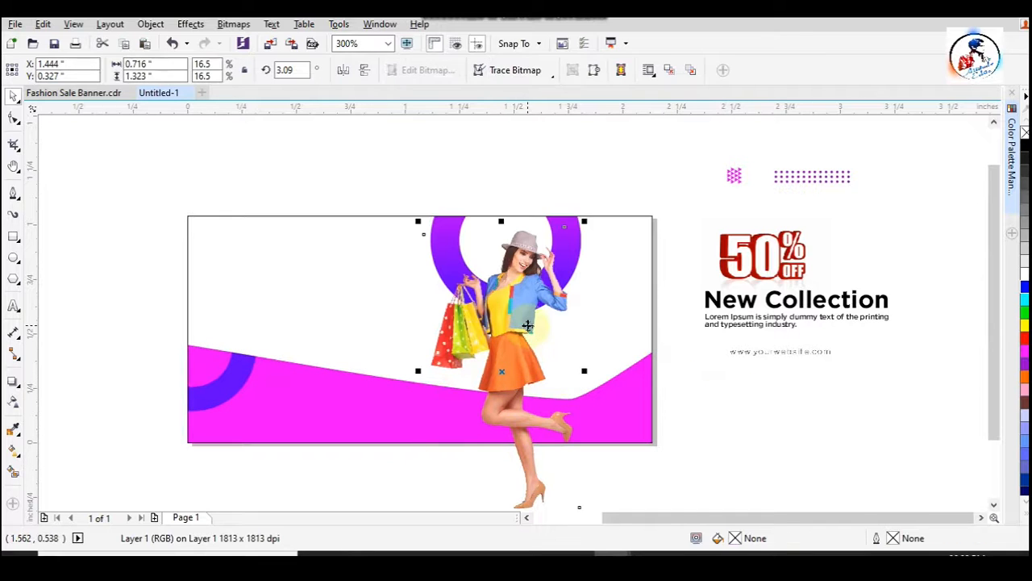
pyautogui.rightClick(522, 355)
pyautogui.click(758, 395)
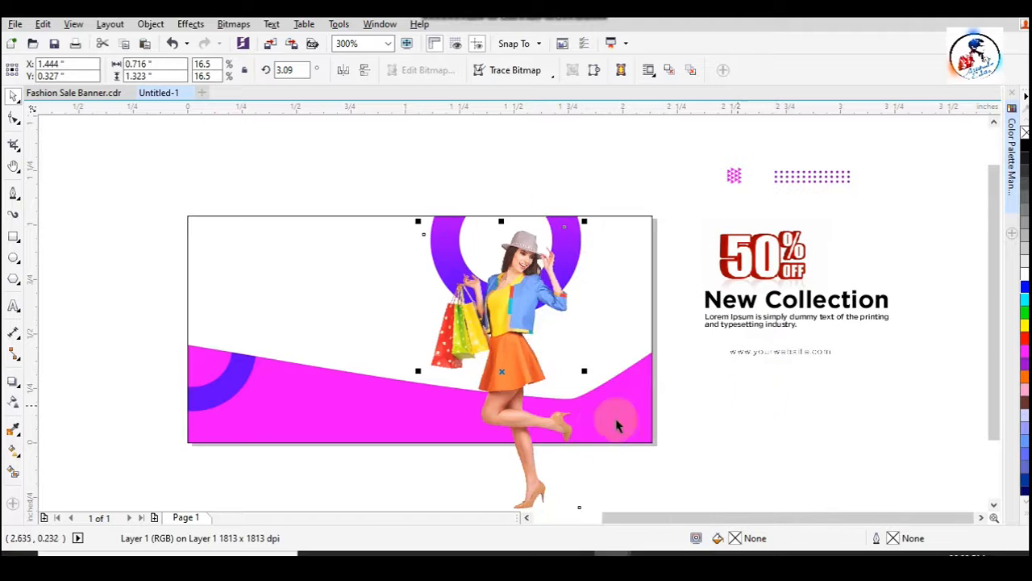
pyautogui.moveTo(553, 327); pyautogui.dragTo(544, 322)
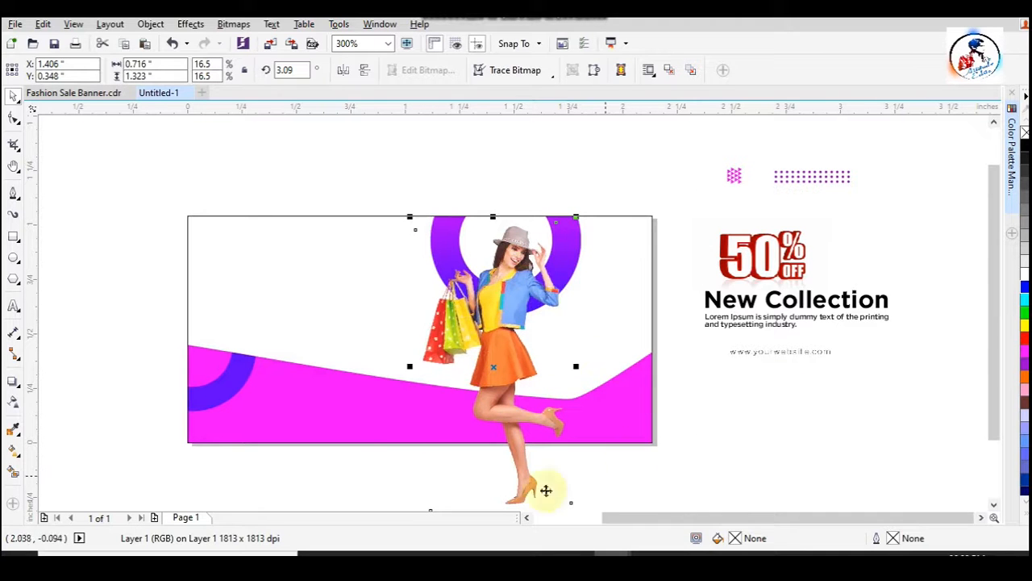
pyautogui.moveTo(577, 216); pyautogui.dragTo(615, 202)
pyautogui.moveTo(525, 252); pyautogui.dragTo(517, 279)
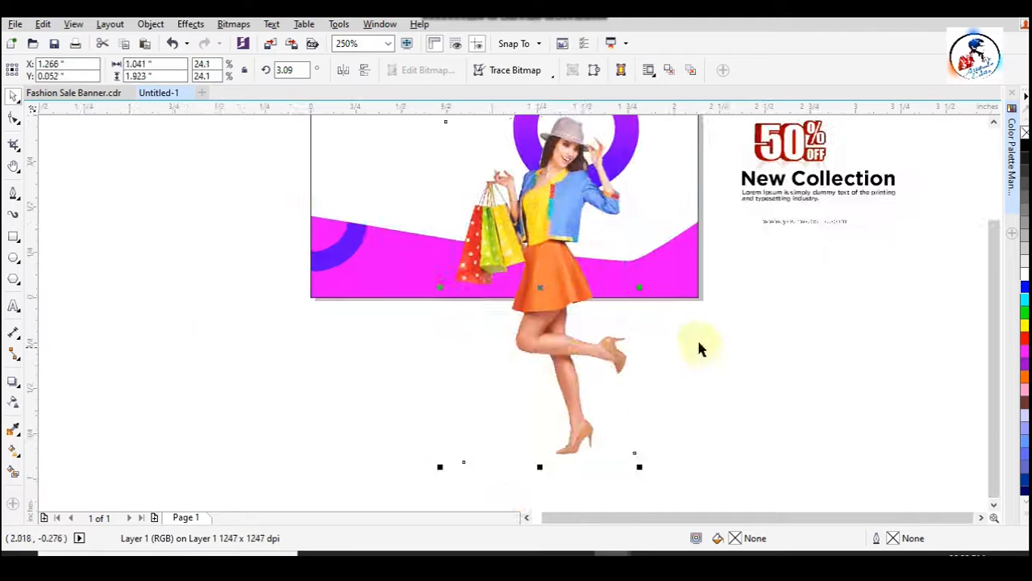
# - Move the woman picture slightly right and up so her head sits in front of the gradient ring
pyautogui.press('F10')
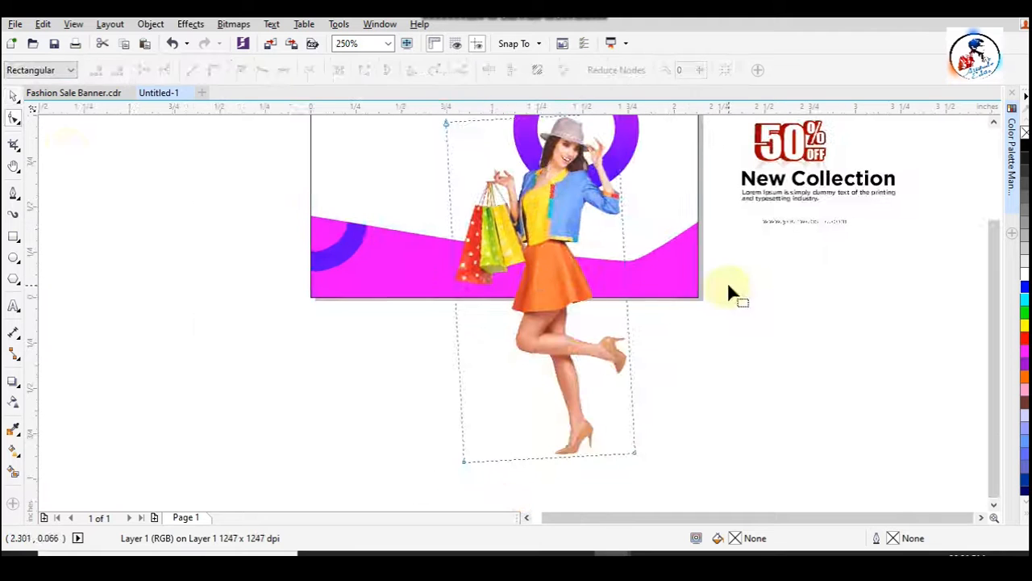
pyautogui.click(13, 96)
pyautogui.scroll(-2, 618, 260)
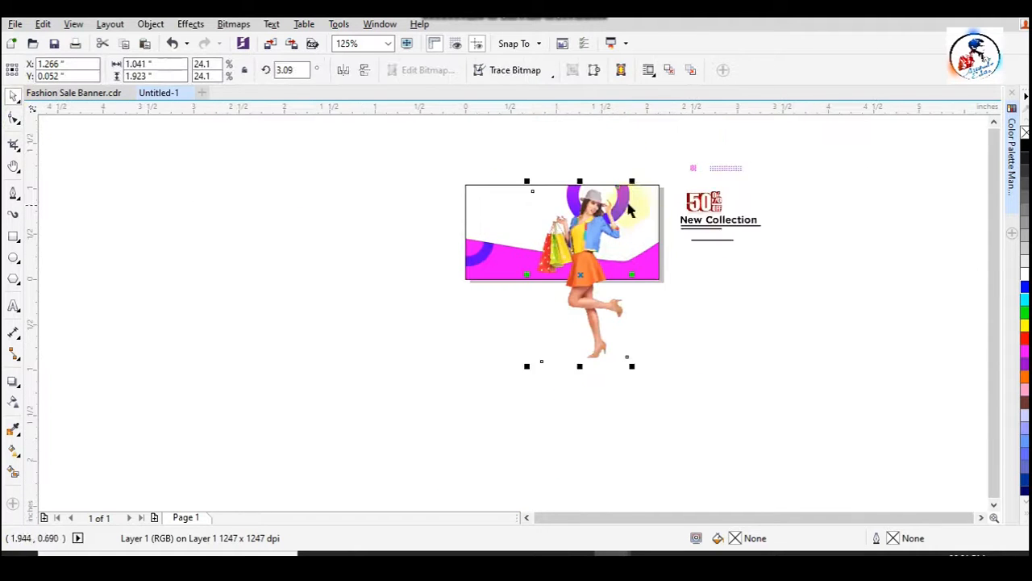
pyautogui.scroll(2, 621, 202)
pyautogui.scroll(1, 571, 166)
pyautogui.moveTo(537, 219); pyautogui.dragTo(559, 211)
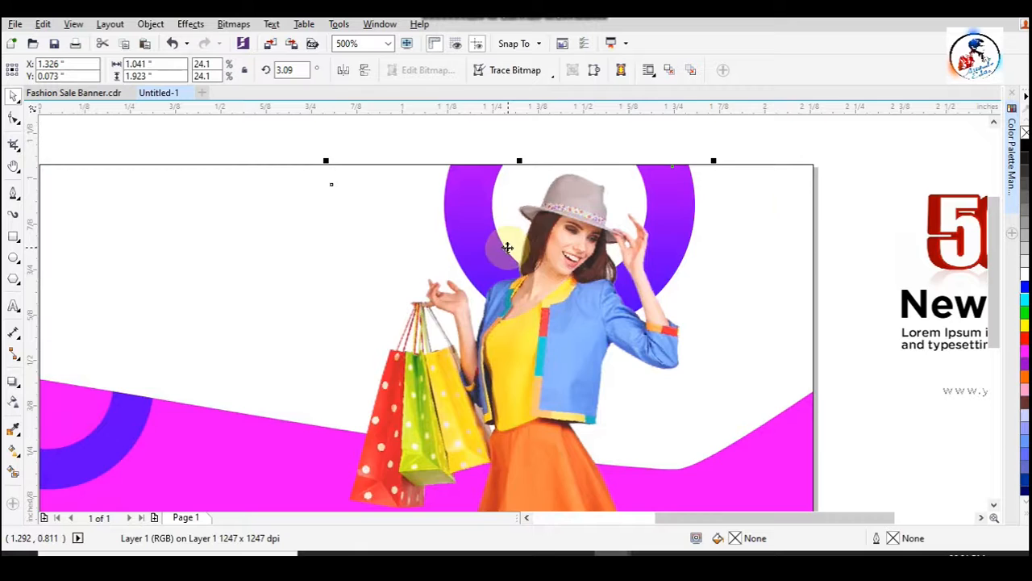
pyautogui.scroll(-1, 644, 250)
# - Move the magenta end of the ring's fountain fill further down, closer to the ring
pyautogui.click(772, 212)
pyautogui.click(657, 233)
pyautogui.keyDown('alt'); pyautogui.click(659, 243); pyautogui.keyUp('alt')
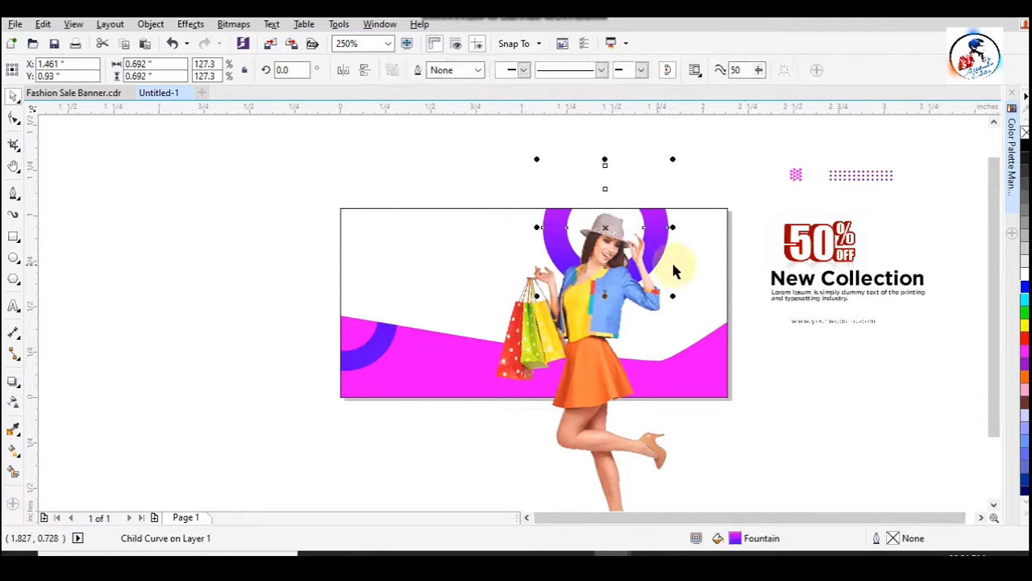
pyautogui.press('g')
pyautogui.moveTo(607, 149); pyautogui.dragTo(607, 182)
pyautogui.press('space')
# - Adjust the gradient ring's size and shift it slightly upward behind the woman's head
pyautogui.moveTo(672, 159); pyautogui.dragTo(692, 139)
pyautogui.moveTo(604, 245); pyautogui.dragTo(604, 228)
pyautogui.moveTo(692, 130); pyautogui.dragTo(673, 144)
pyautogui.moveTo(605, 211); pyautogui.dragTo(606, 215)
pyautogui.click(720, 188)
# - PowerClip the woman picture inside the page-sized rectangle
pyautogui.click(598, 287)
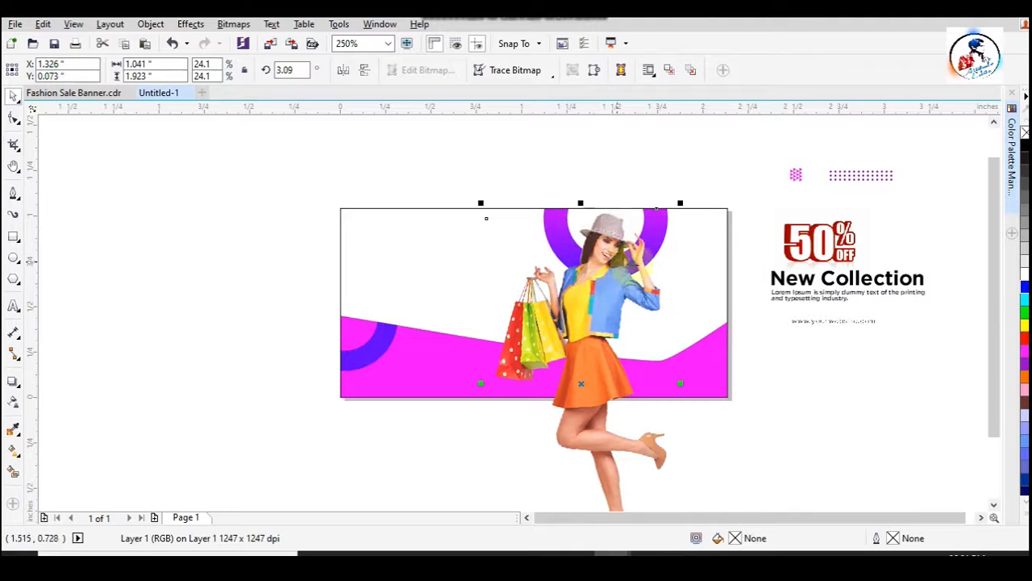
pyautogui.rightClick(614, 266)
pyautogui.click(673, 148)
pyautogui.click(726, 295)
pyautogui.press('Escape')
pyautogui.click(598, 392)
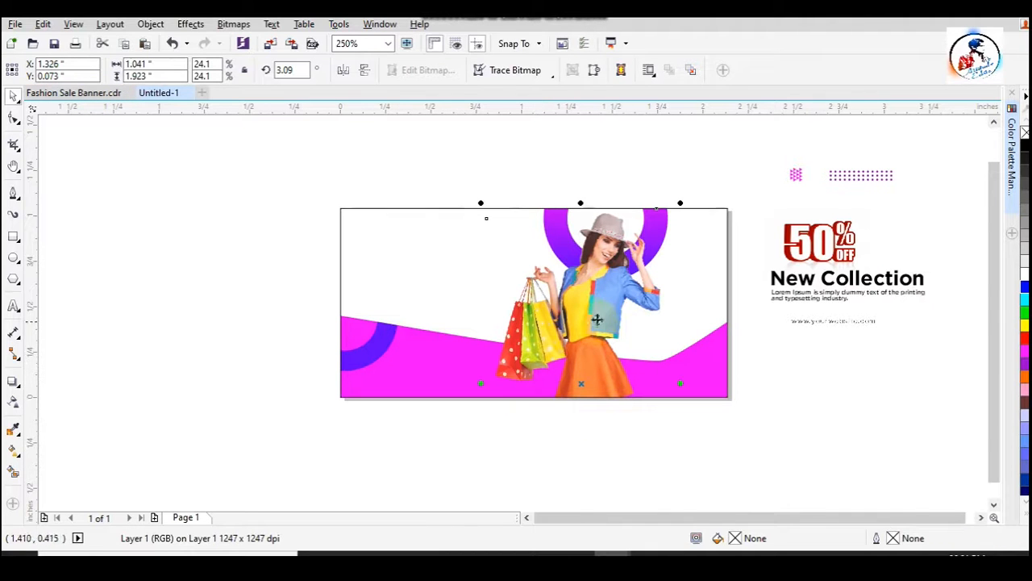
# - Scale the clipped woman picture to about 26.2% and move it down until her hat fits inside the page
pyautogui.moveTo(681, 202); pyautogui.dragTo(689, 187)
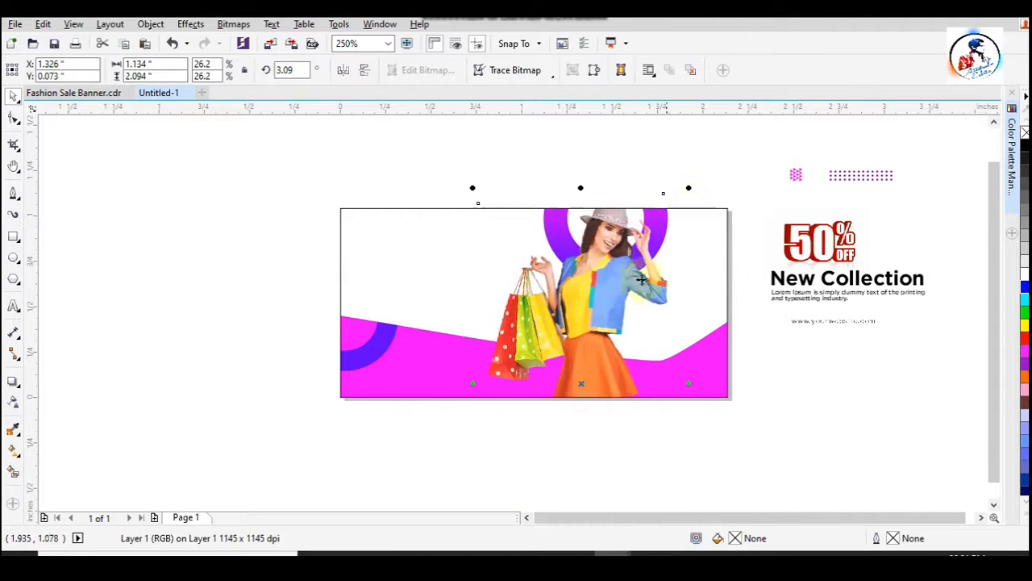
pyautogui.moveTo(614, 270); pyautogui.dragTo(615, 283)
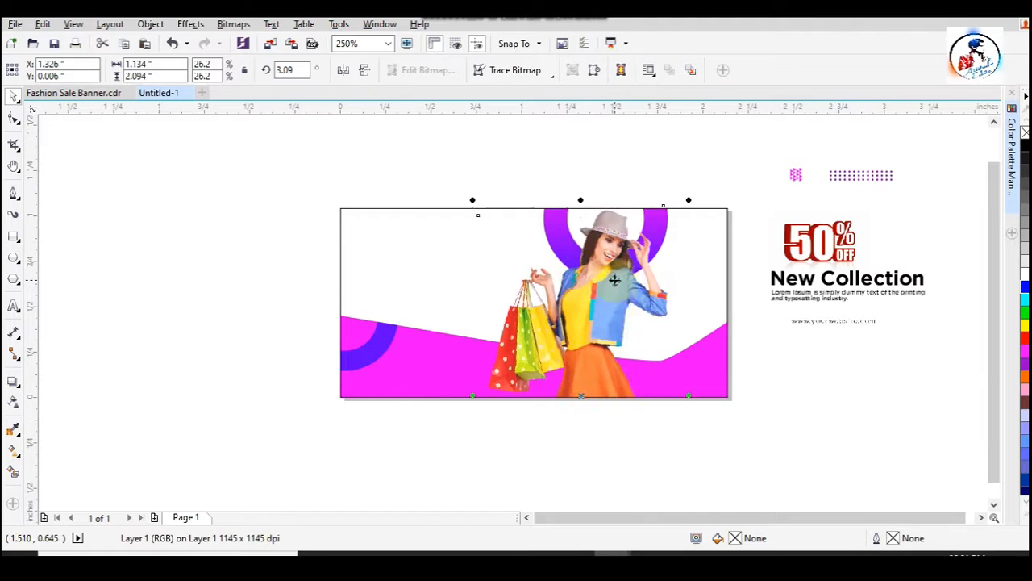
pyautogui.click(614, 167)
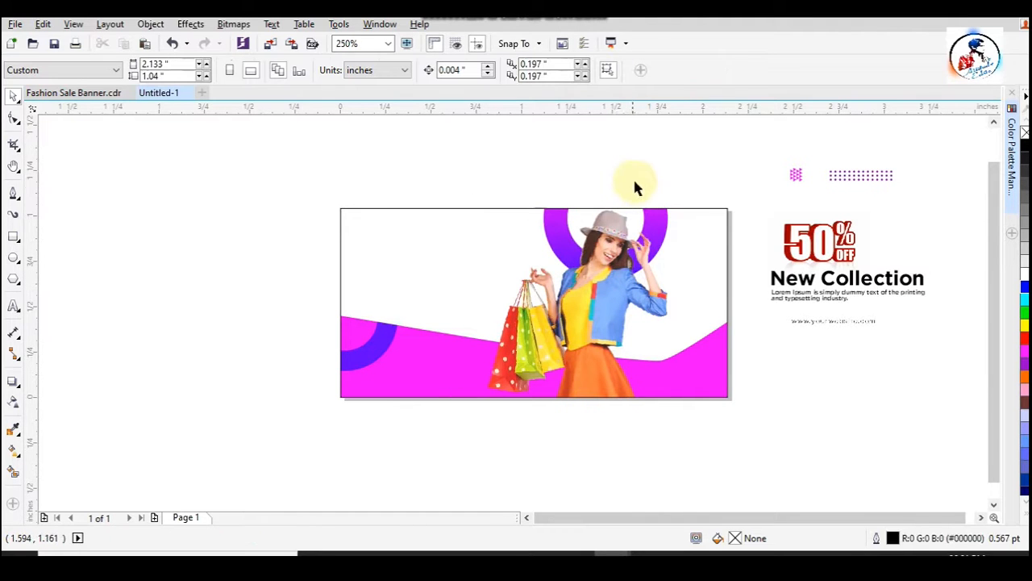
# - Open the rectangle's PowerClip contents for editing and select the woman picture
pyautogui.moveTo(392, 217); pyautogui.dragTo(807, 408)
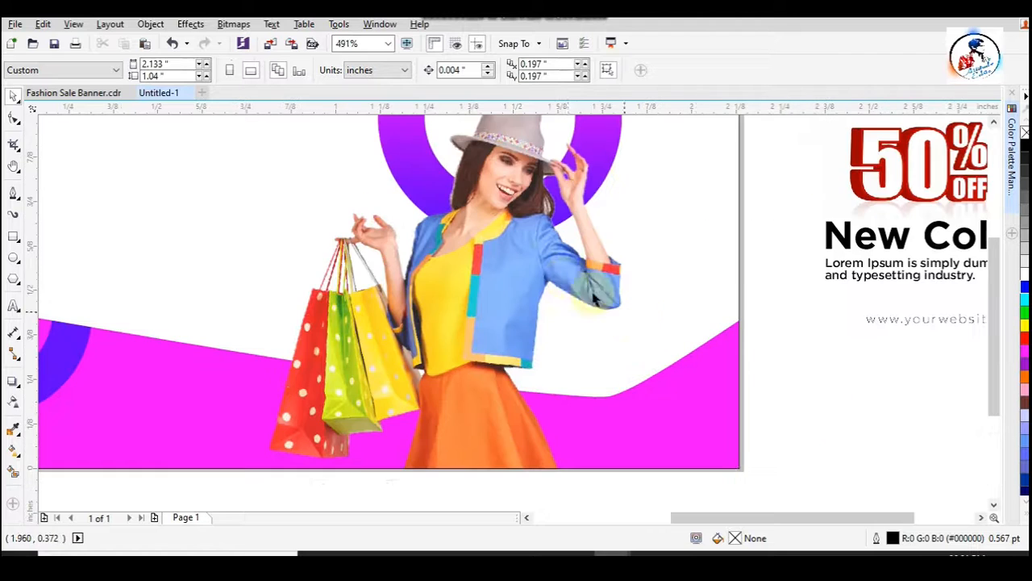
pyautogui.click(562, 291)
pyautogui.keyDown('ctrl'); pyautogui.click(521, 330); pyautogui.keyUp('ctrl')
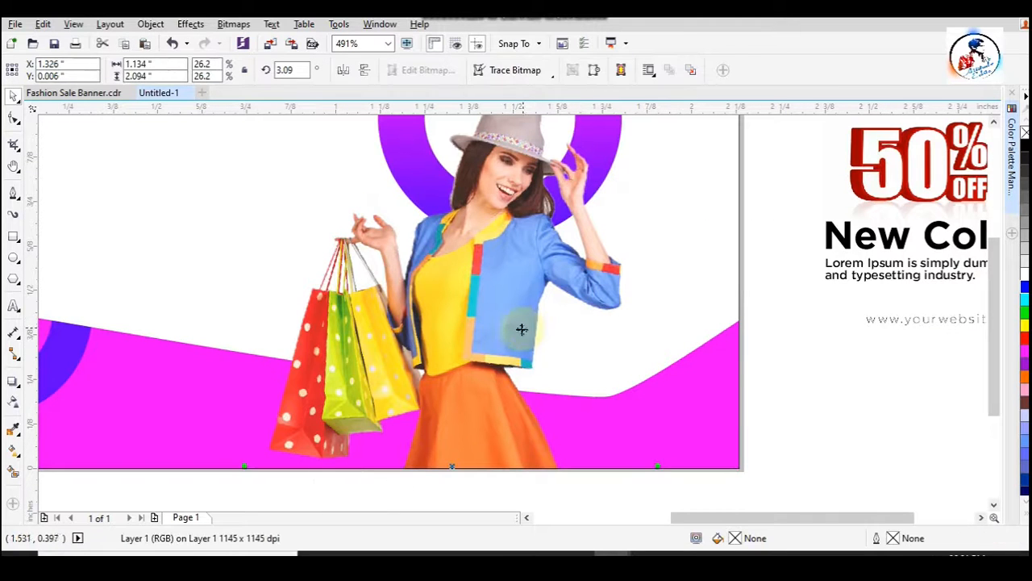
pyautogui.doubleClick(659, 343)
pyautogui.scroll(-1, 547, 358)
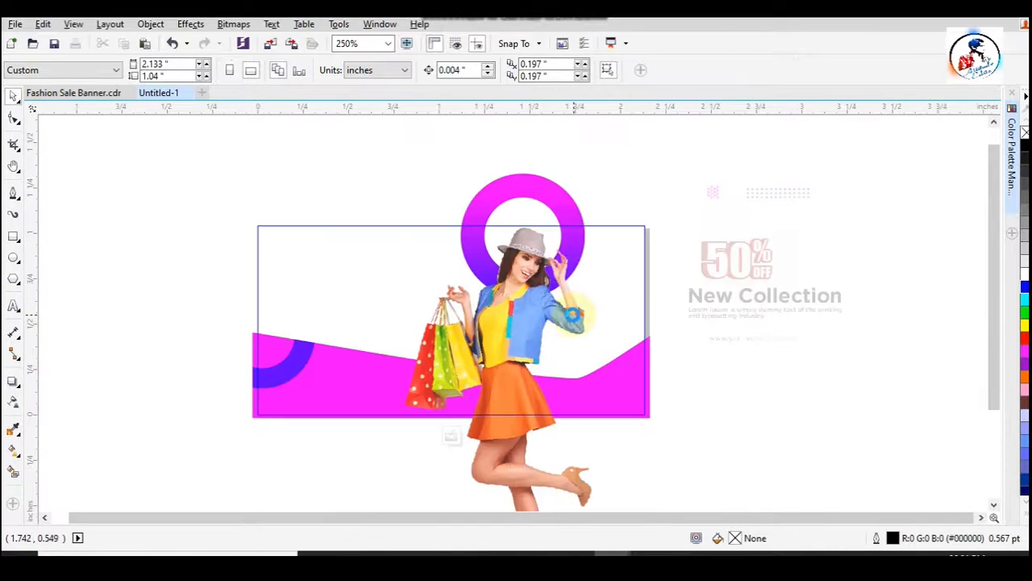
pyautogui.scroll(1, 573, 313)
pyautogui.click(572, 309)
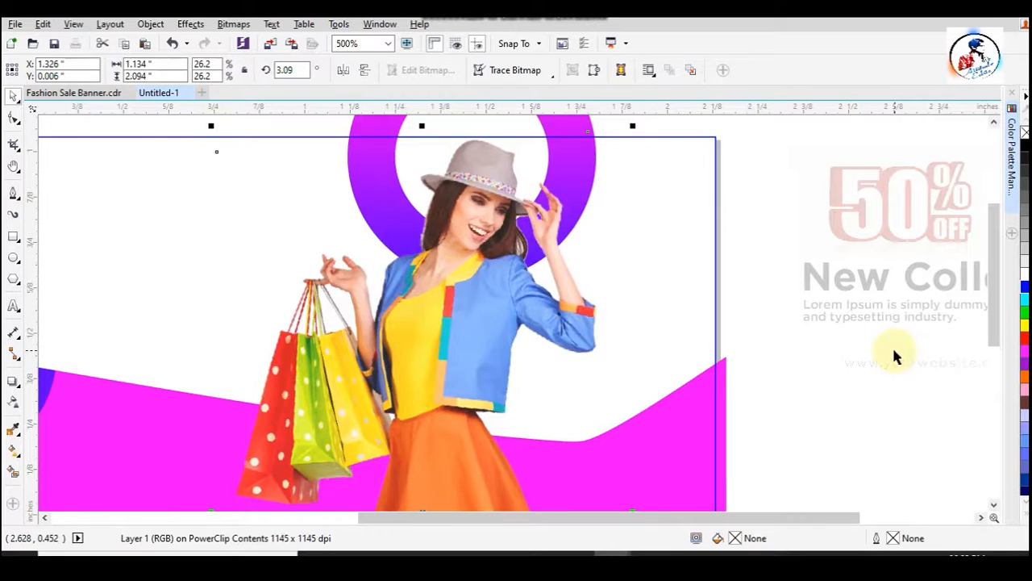
# - Turn a copy of the woman picture into a black silhouette by lowering its intensity to the minimum
pyautogui.hotkey('ctrl', 'b')
pyautogui.moveTo(576, 207); pyautogui.dragTo(933, 167)
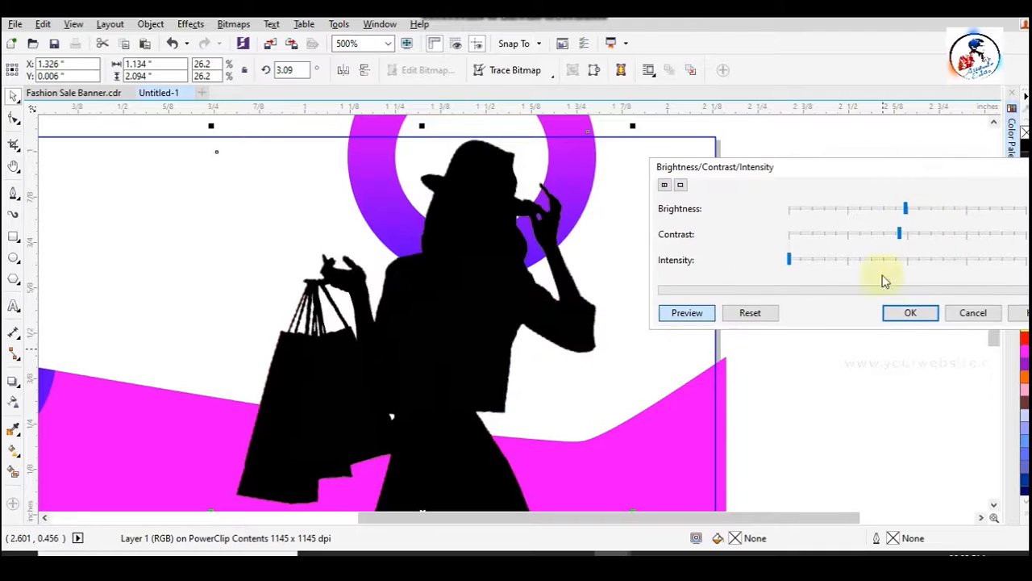
pyautogui.click(914, 314)
# - Convert the black silhouette to Duotone mode as a Monotone with a bright magenta-pink colour picked in the RGB model
pyautogui.click(233, 23)
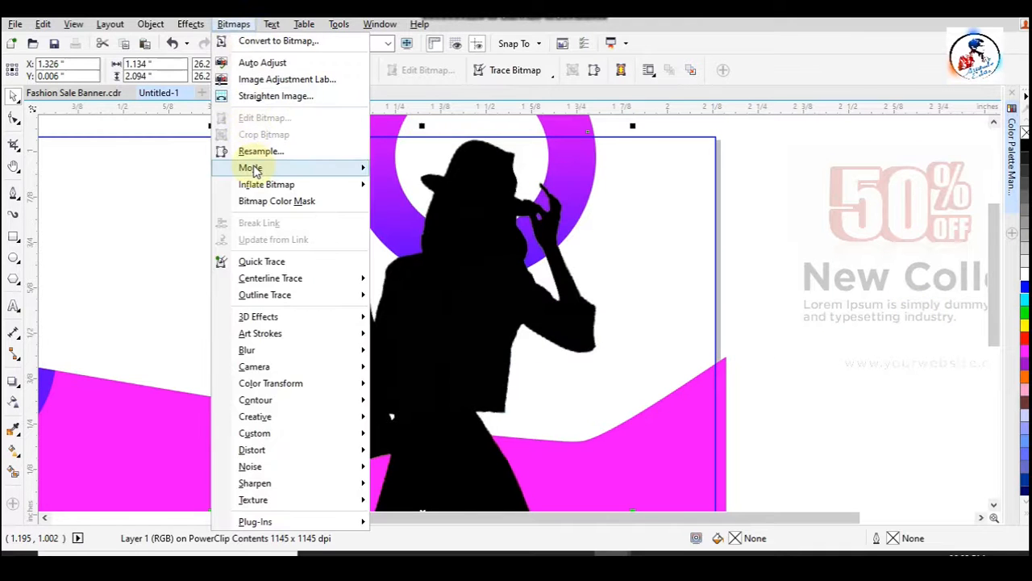
pyautogui.moveTo(253, 168)
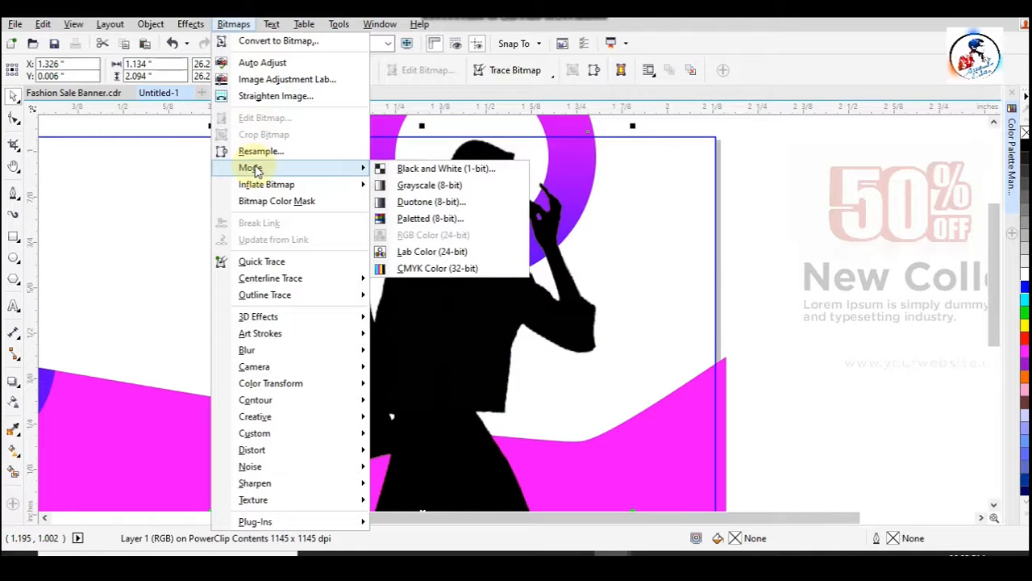
pyautogui.click(448, 202)
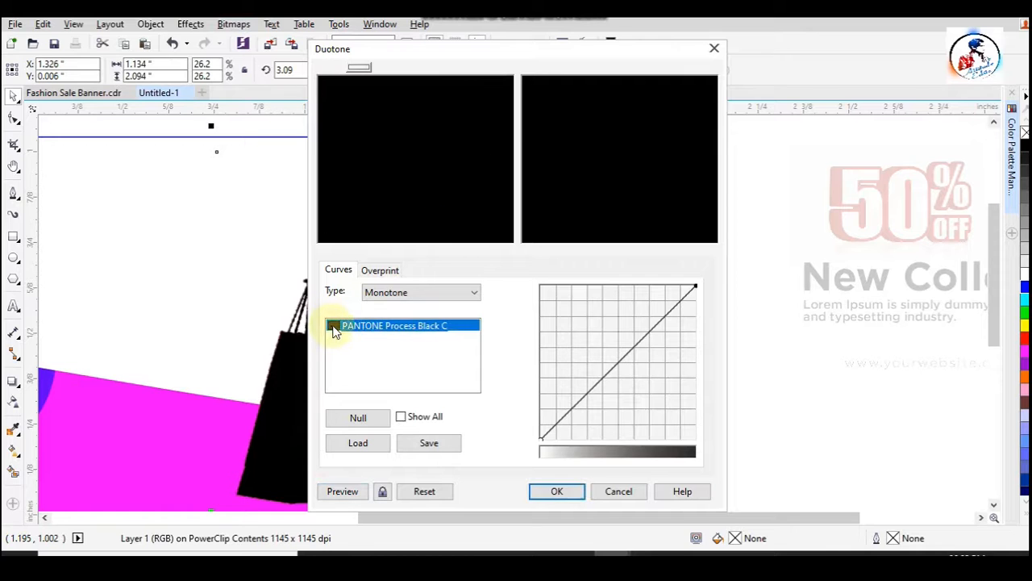
pyautogui.doubleClick(333, 327)
pyautogui.click(363, 140)
pyautogui.click(373, 170)
pyautogui.click(406, 206)
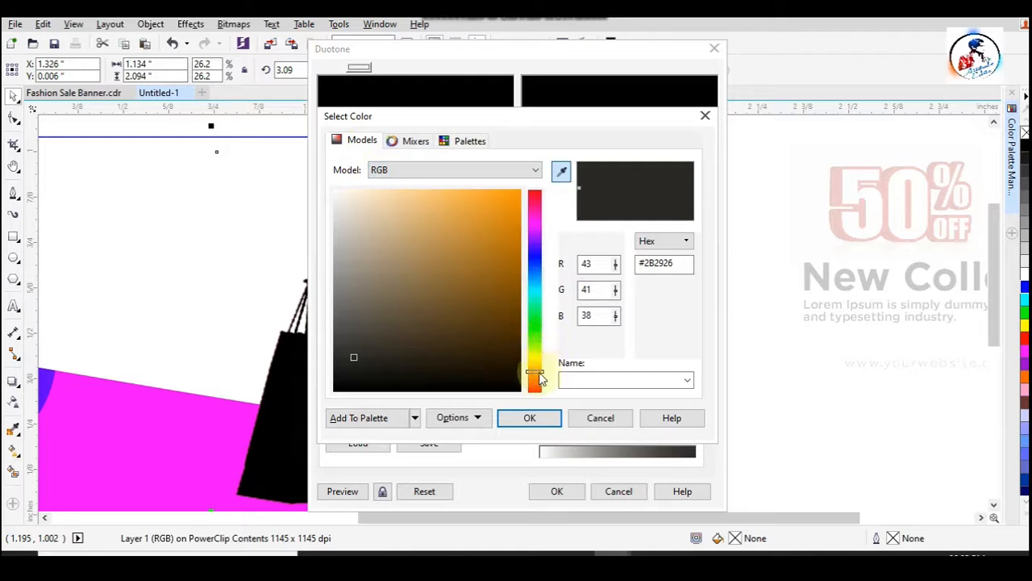
pyautogui.moveTo(537, 372); pyautogui.dragTo(537, 232)
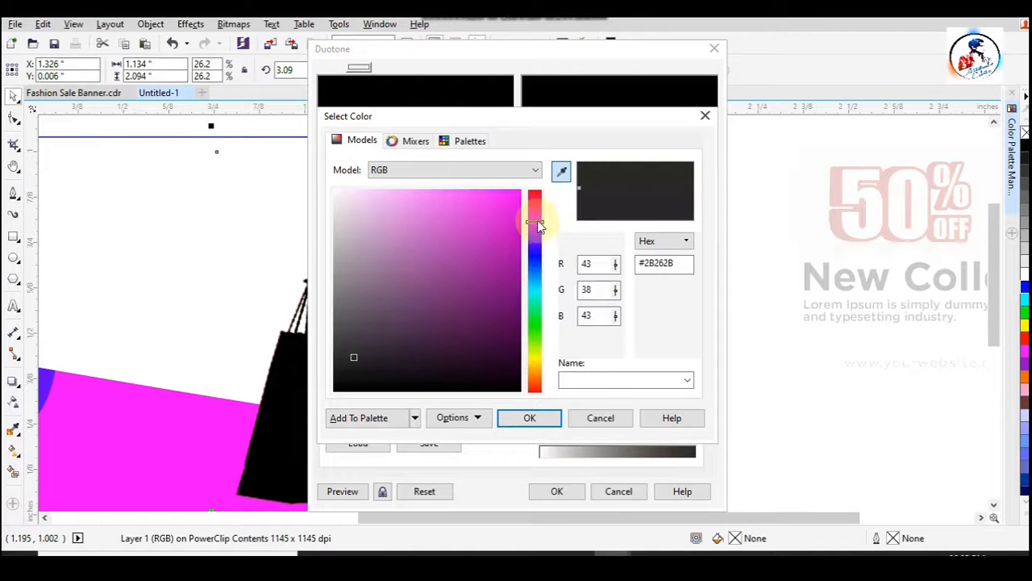
pyautogui.click(522, 189)
pyautogui.click(530, 419)
pyautogui.click(587, 306)
pyautogui.click(555, 492)
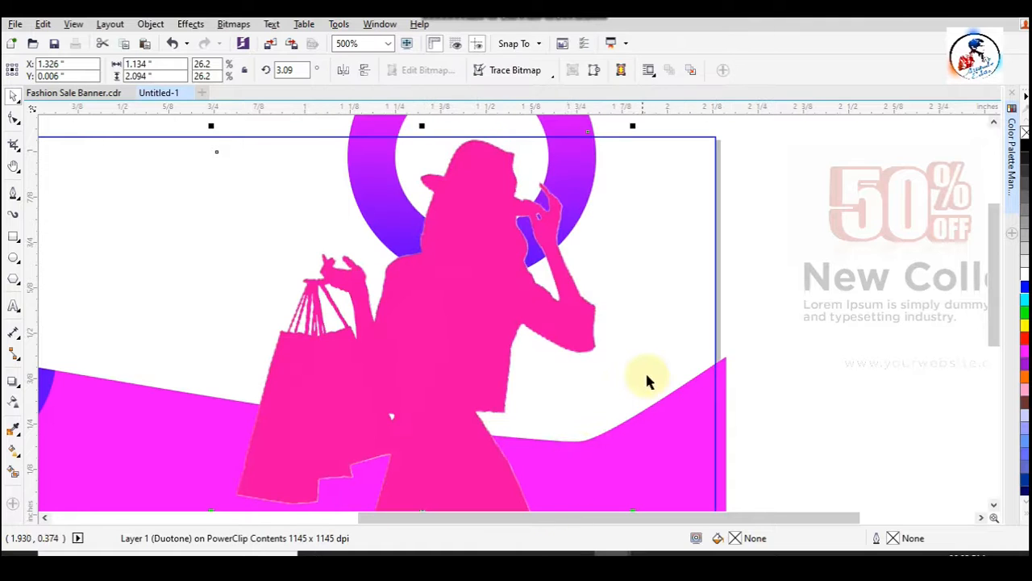
# - Offset the pink silhouette slightly right behind the woman picture and bring a copy of it to the front
pyautogui.hotkey('ctrl', 'z')
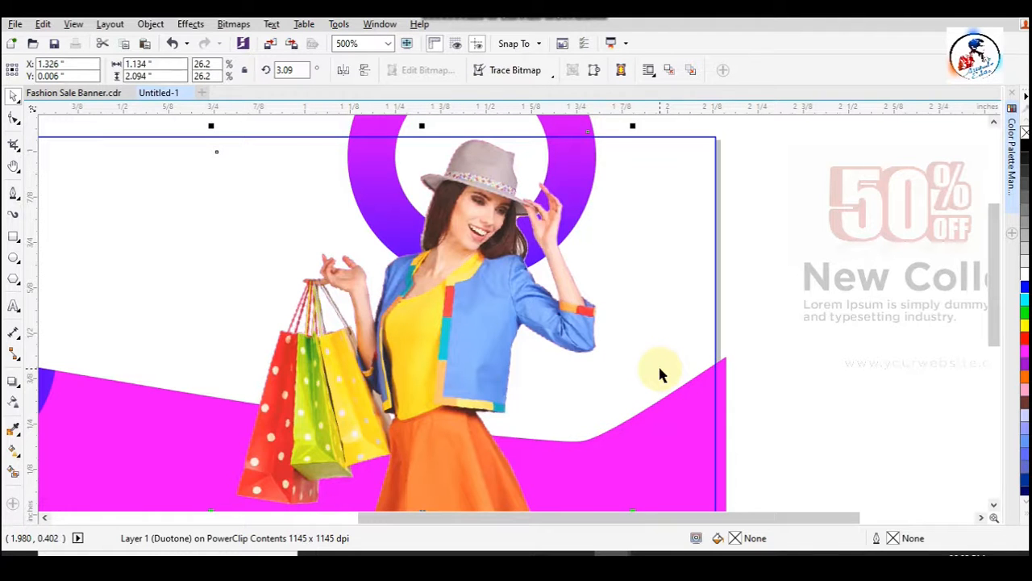
pyautogui.click(659, 371)
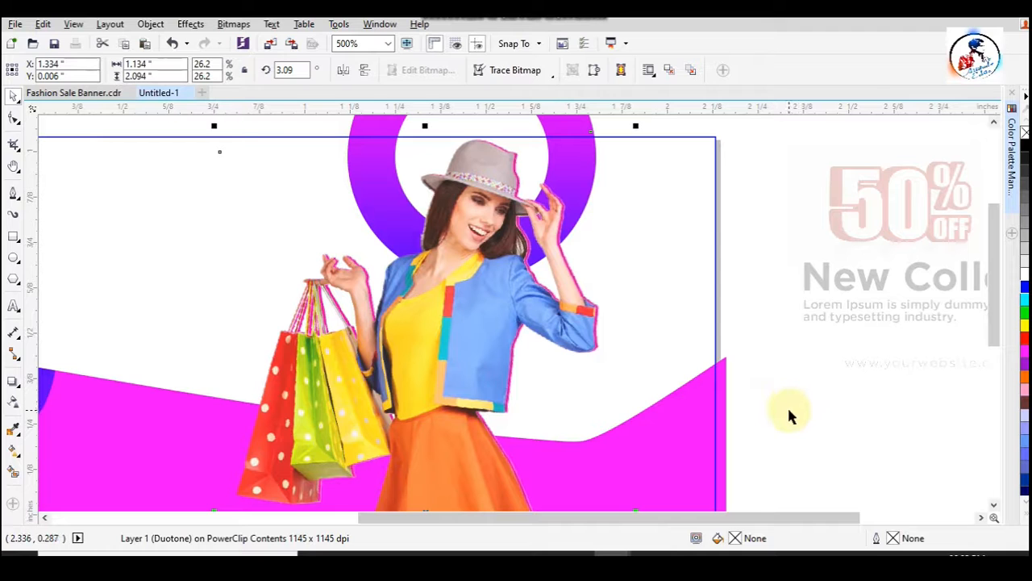
pyautogui.hotkey('ctrl', 'z')
pyautogui.hotkey('ctrl', 'shift', 'z')
pyautogui.hotkey('ctrl', 'shift', 'z')
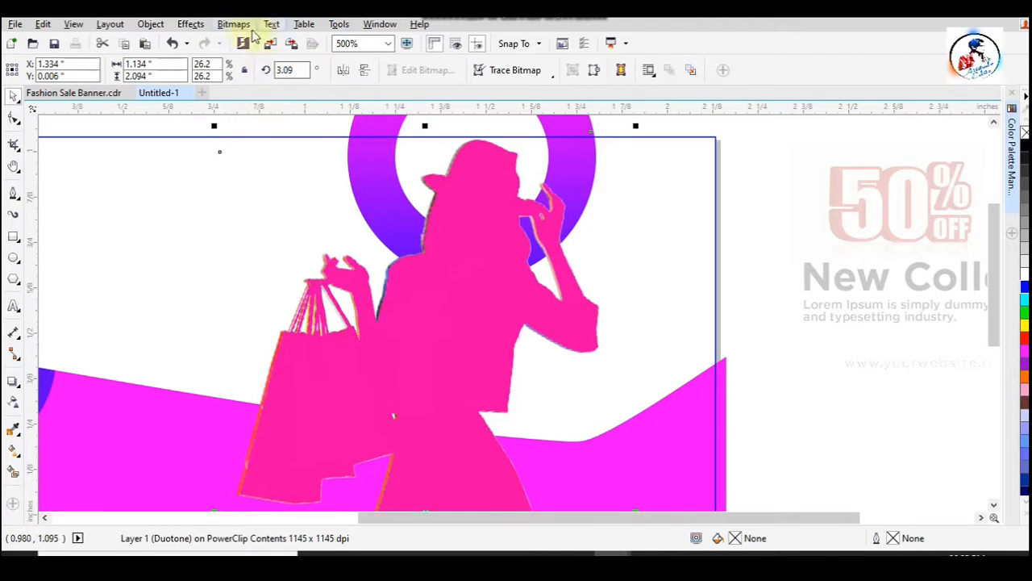
# - Recolour the front silhouette through Duotone mode, changing its Monotone ink to bright cyan #0ADEFA
pyautogui.click(233, 24)
pyautogui.moveTo(271, 175)
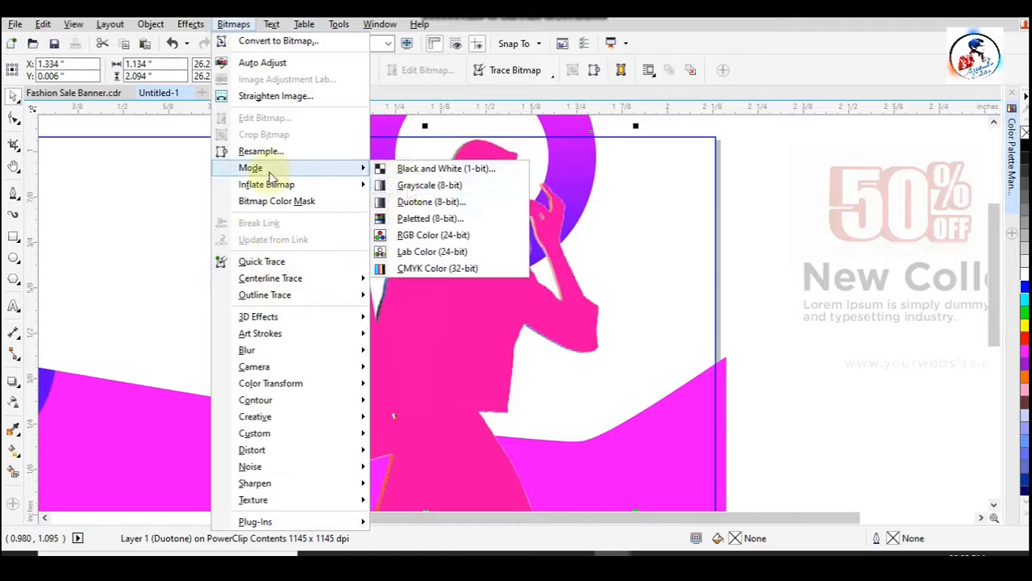
pyautogui.click(430, 201)
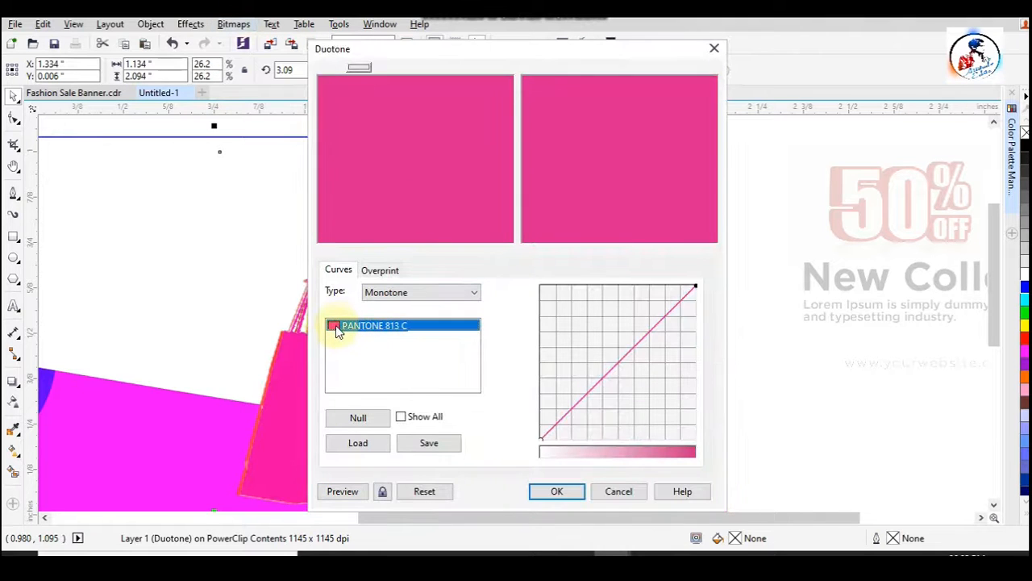
pyautogui.doubleClick(339, 333)
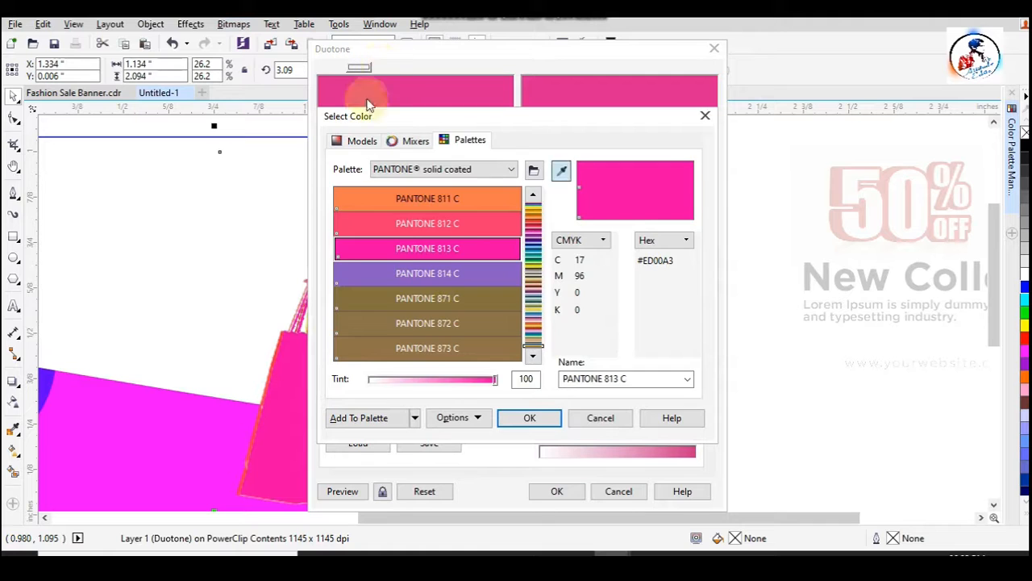
pyautogui.click(360, 143)
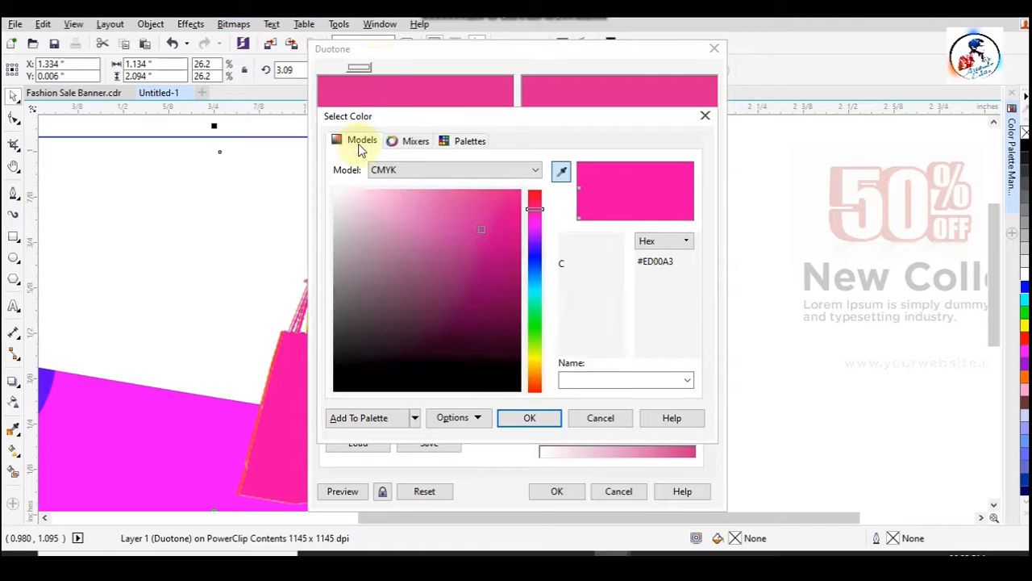
pyautogui.click(535, 287)
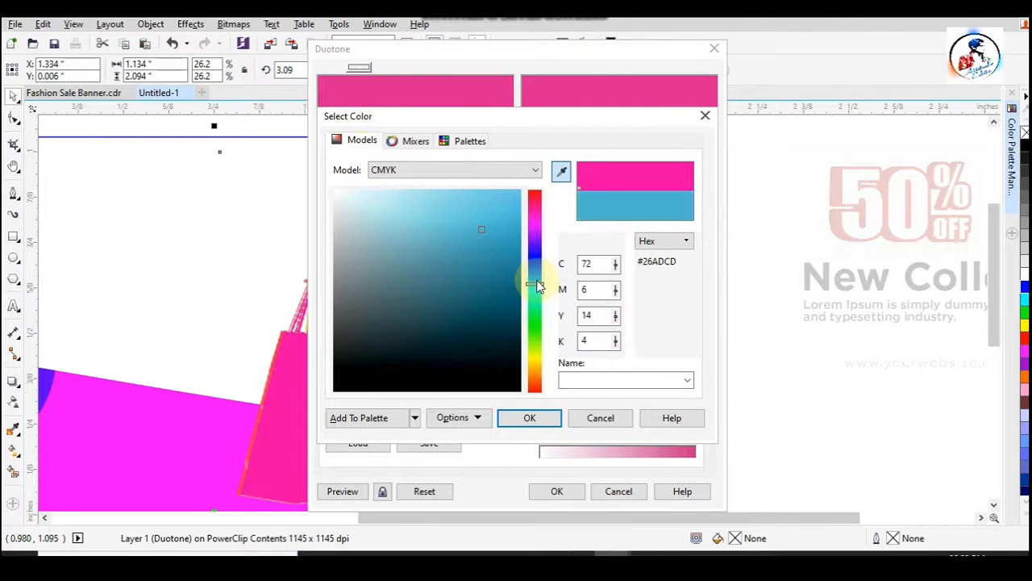
pyautogui.click(535, 171)
pyautogui.click(494, 205)
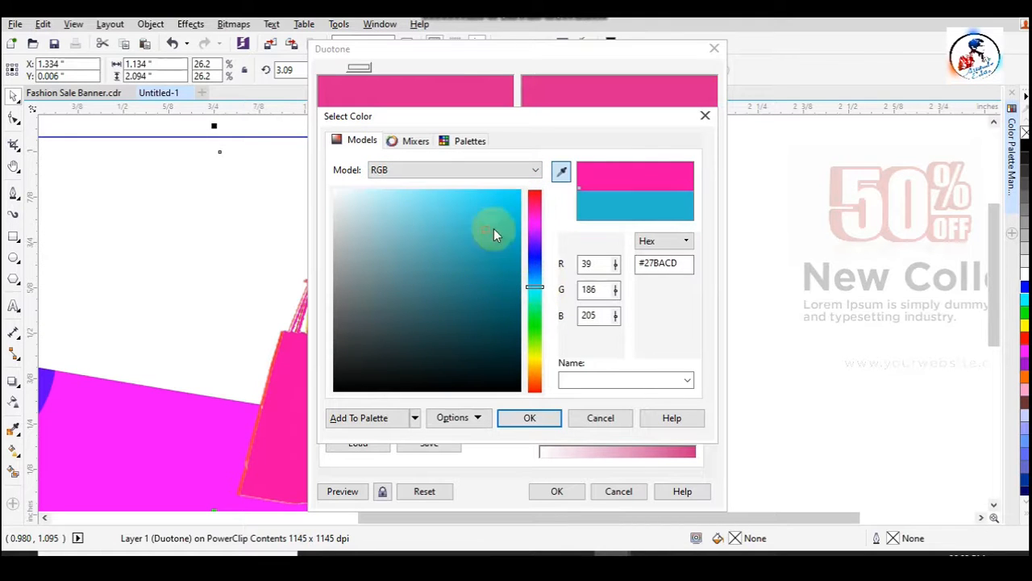
pyautogui.moveTo(484, 229); pyautogui.dragTo(526, 188)
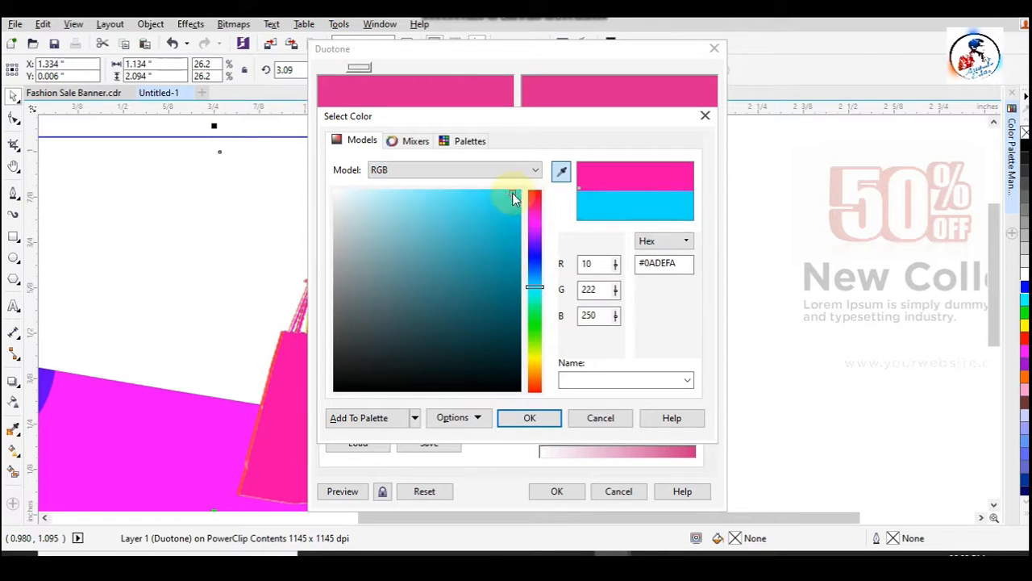
pyautogui.click(529, 417)
pyautogui.click(586, 305)
pyautogui.click(557, 491)
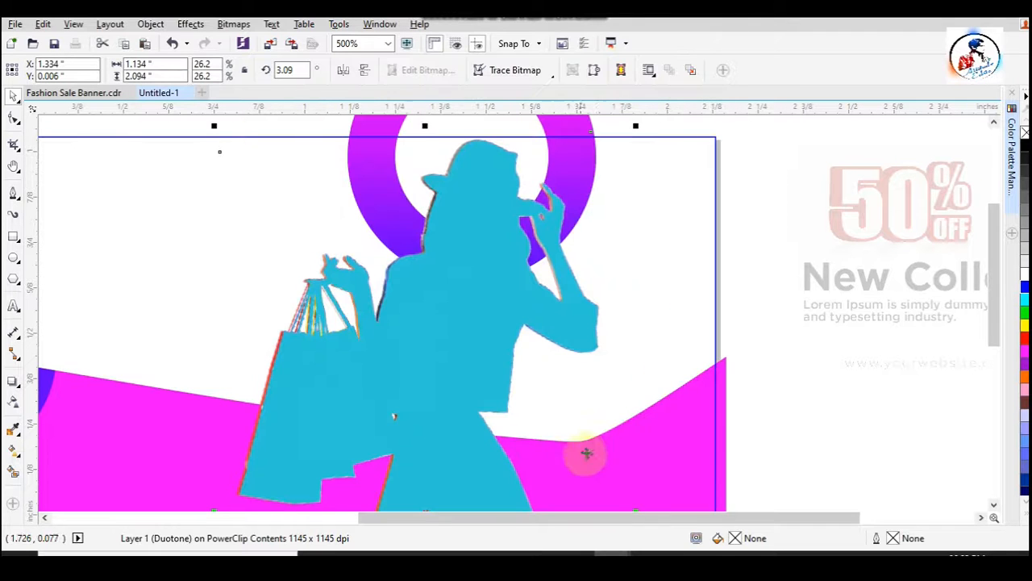
# - Nudge the cyan silhouette left to X 1.314"
pyautogui.press('Left')
pyautogui.press('Left')
pyautogui.press('Left')
pyautogui.press('Left')
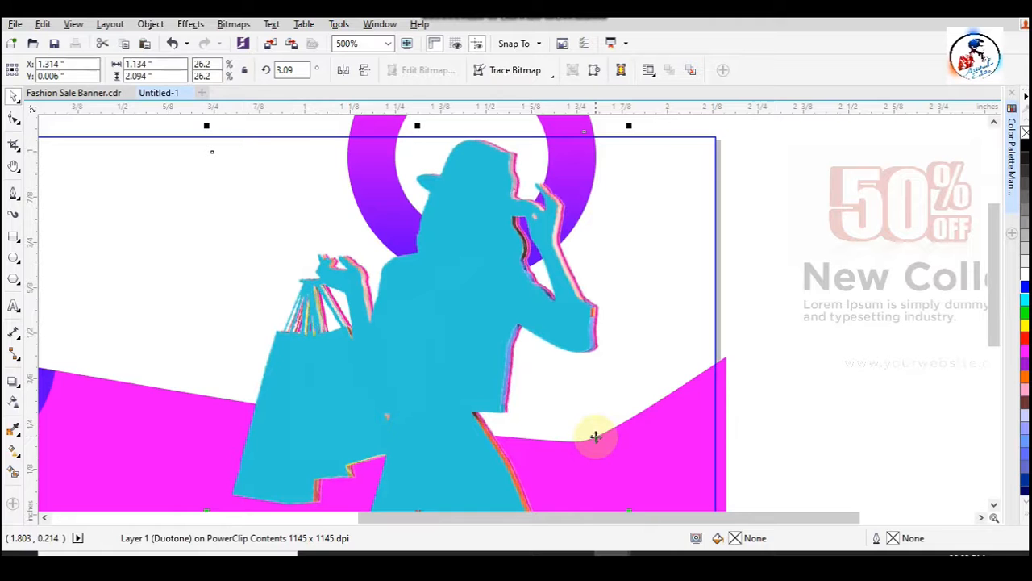
# - Send the cyan silhouette behind the woman picture and nudge it right to X 1.318"
pyautogui.hotkey('ctrl', 'pagedown')
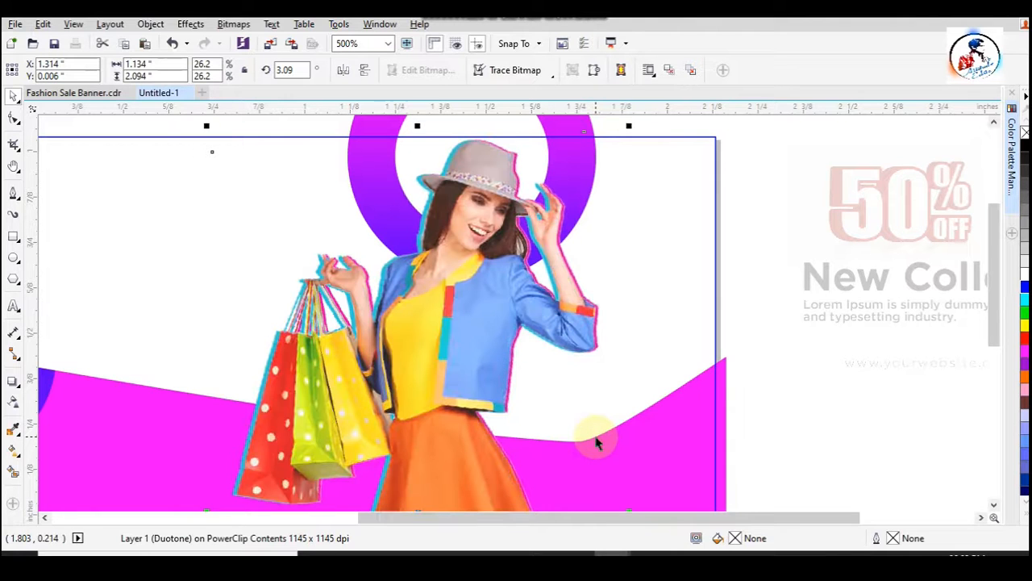
pyautogui.press('Right')
pyautogui.press('Right')
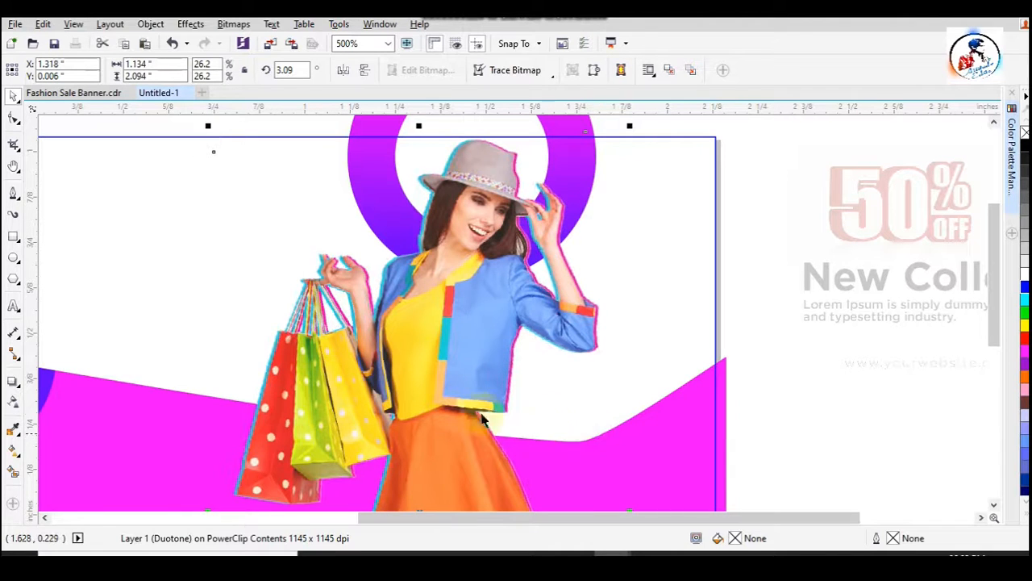
# - Group the woman picture with its pink and cyan silhouettes and finish editing the PowerClip contents
pyautogui.click(782, 294)
pyautogui.scroll(-2, 597, 245)
pyautogui.moveTo(369, 178); pyautogui.dragTo(632, 484)
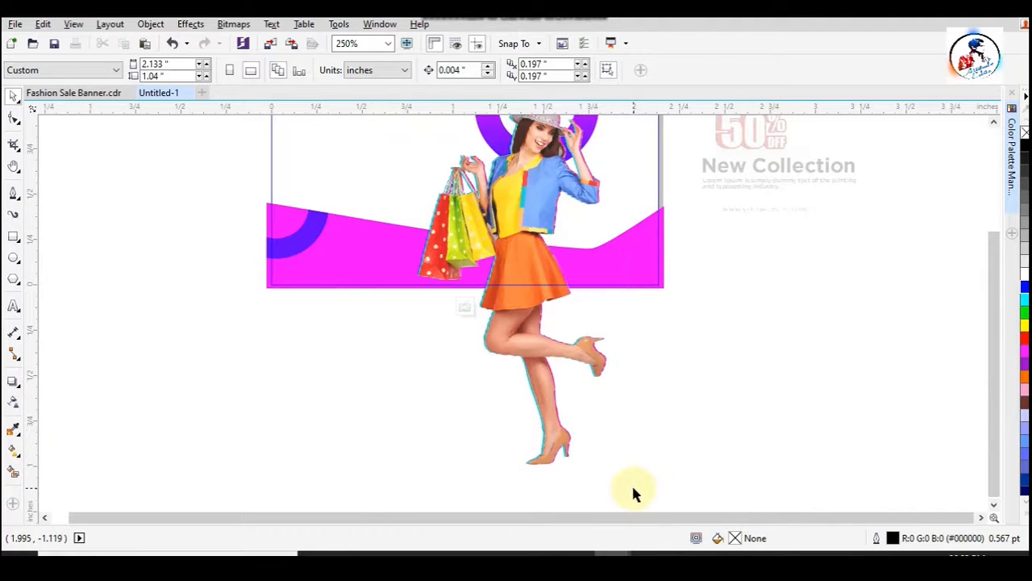
pyautogui.hotkey('ctrl', 'g')
pyautogui.click(502, 427)
pyautogui.click(467, 308)
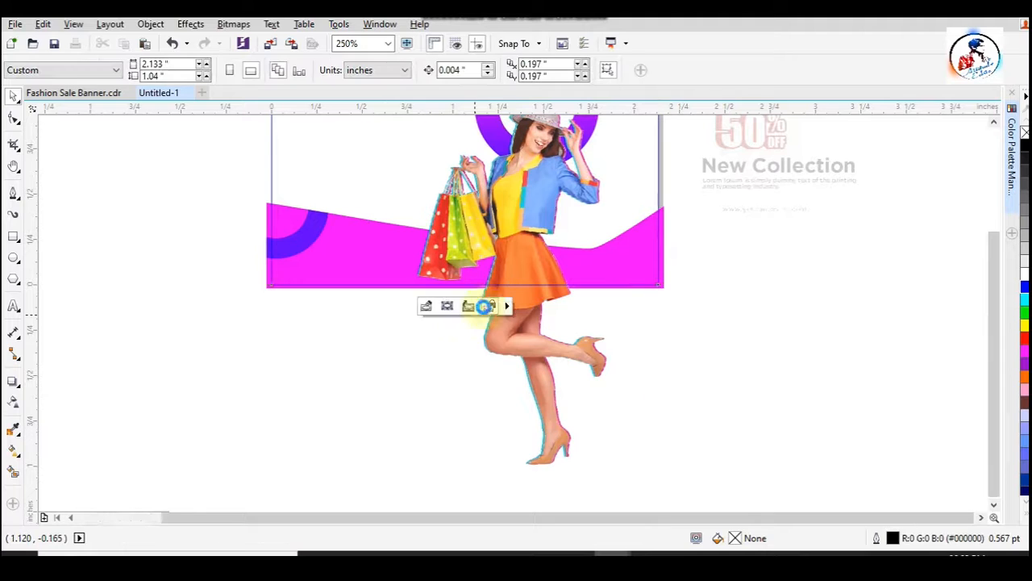
pyautogui.click(501, 412)
pyautogui.scroll(-1, 501, 411)
pyautogui.moveTo(348, 233); pyautogui.dragTo(622, 382)
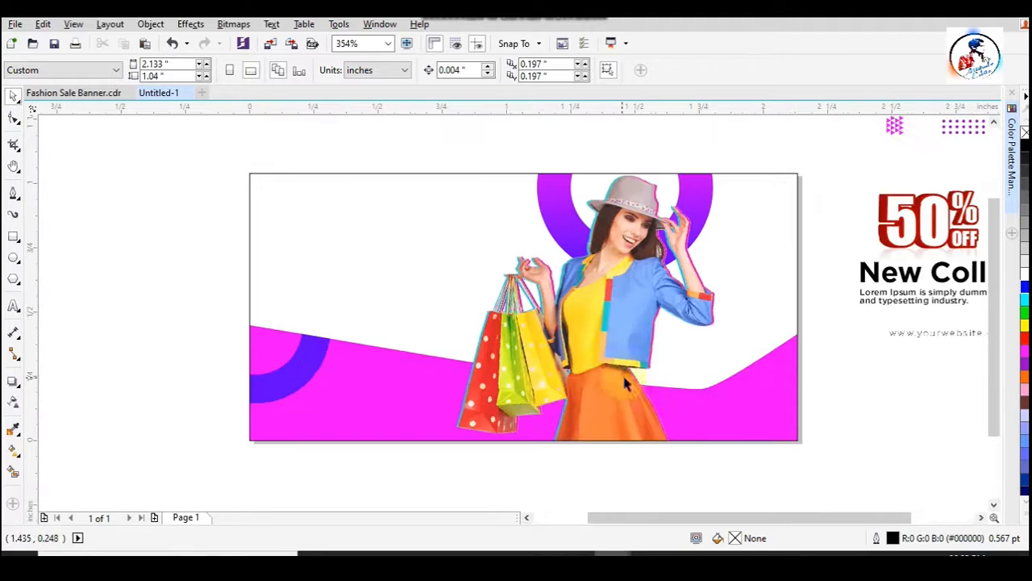
# - Fill the banner's PowerClip rectangle with warm yellow #FFEB0A
pyautogui.click(482, 210)
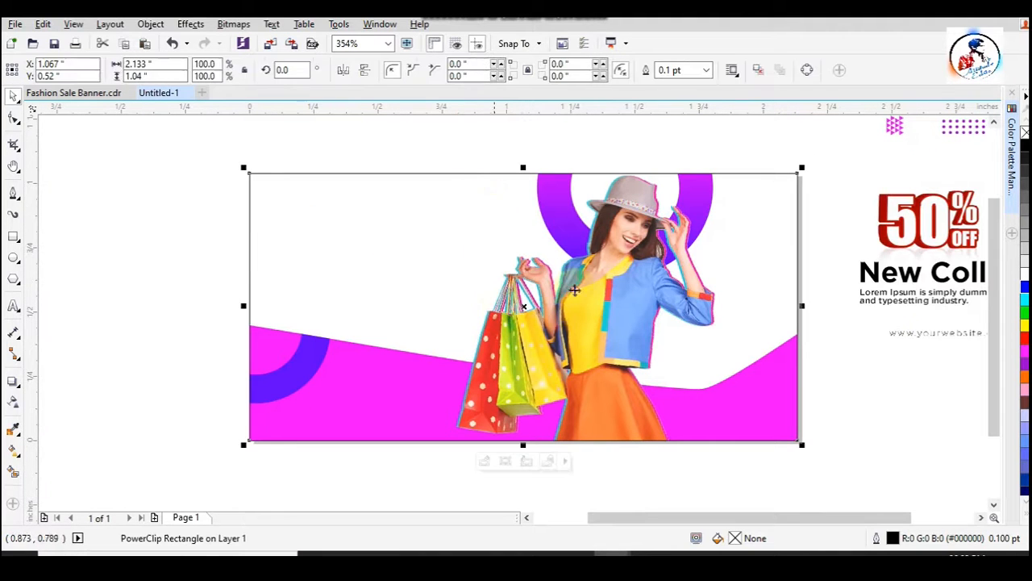
pyautogui.click(1025, 323)
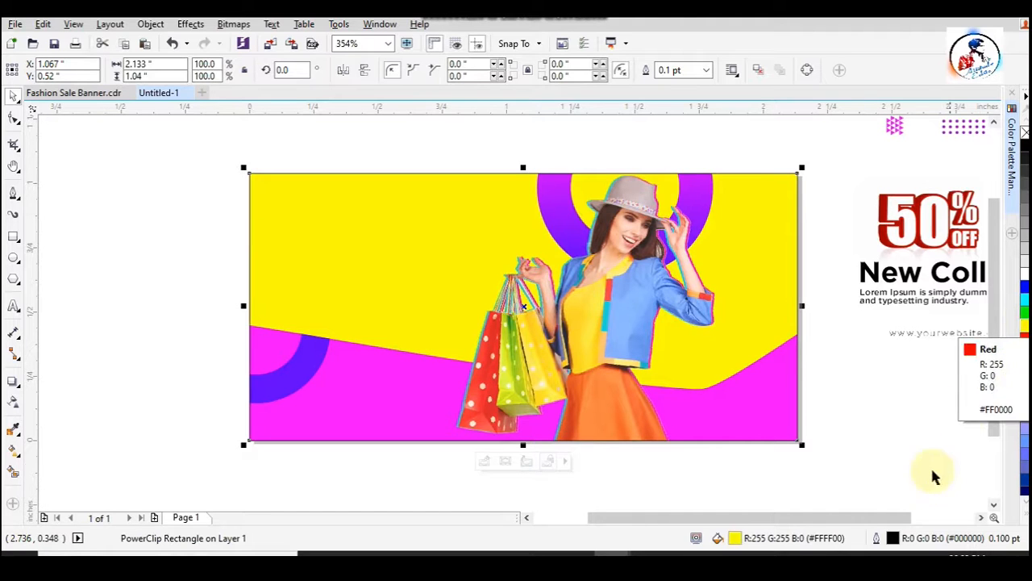
pyautogui.doubleClick(736, 538)
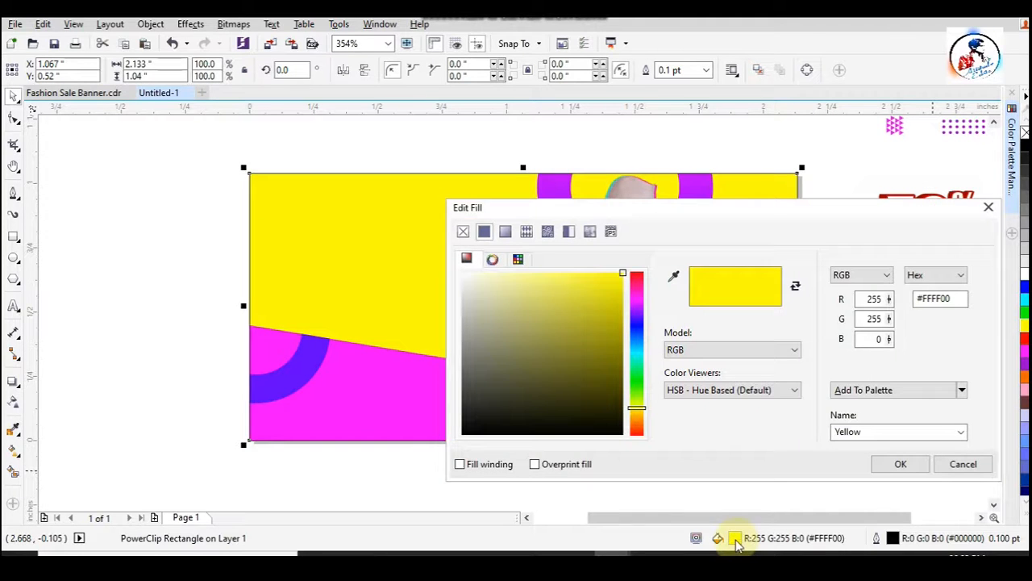
pyautogui.moveTo(618, 286); pyautogui.dragTo(612, 283)
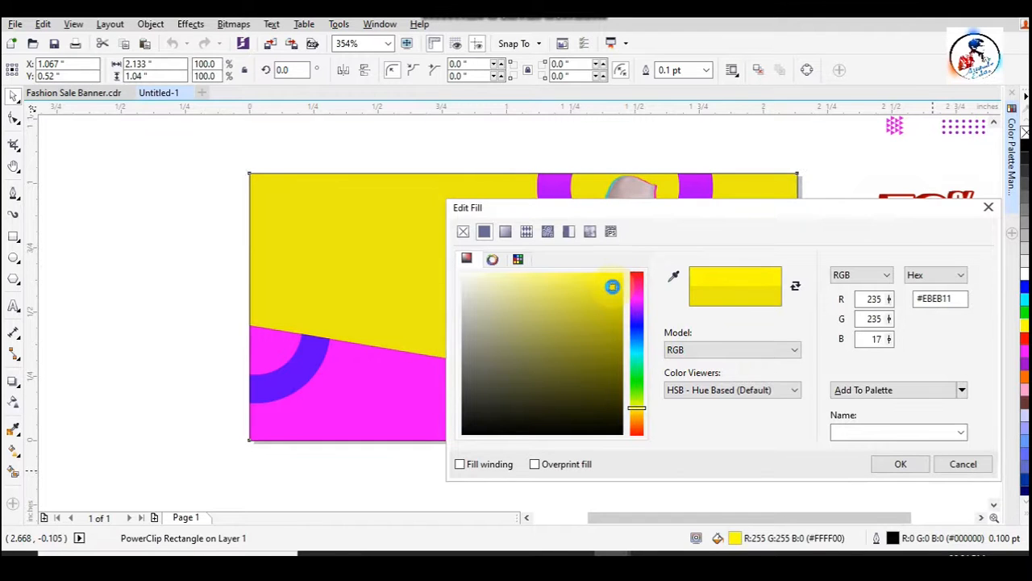
pyautogui.moveTo(637, 405); pyautogui.dragTo(643, 417)
pyautogui.moveTo(616, 295); pyautogui.dragTo(617, 275)
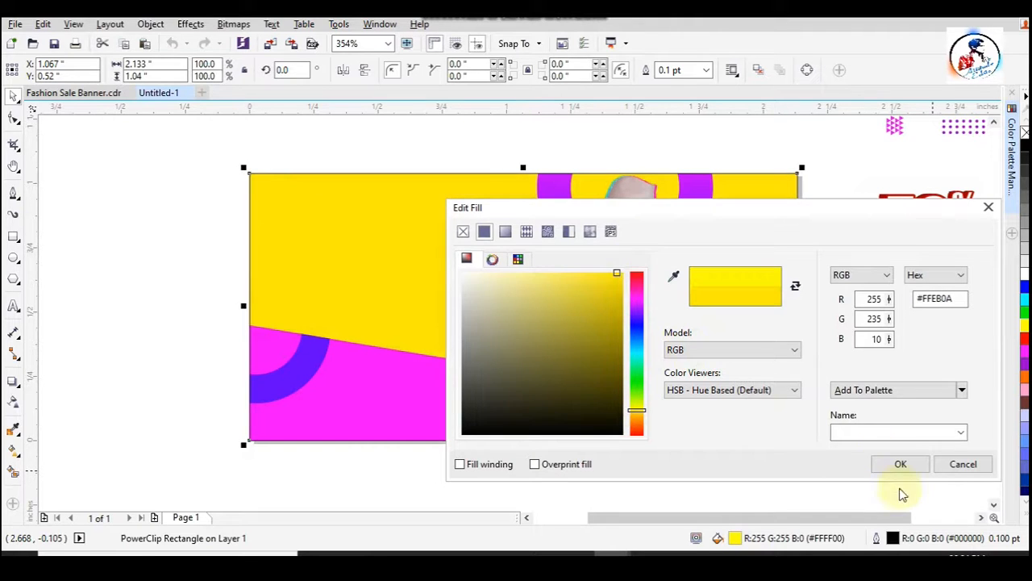
pyautogui.click(900, 465)
pyautogui.click(857, 403)
# - Enlarge the purple gradient ring behind the woman to about 0.75" wide
pyautogui.keyDown('ctrl'); pyautogui.click(709, 193); pyautogui.keyUp('ctrl')
pyautogui.click(712, 197)
pyautogui.keyDown('ctrl'); pyautogui.click(711, 196); pyautogui.keyUp('ctrl')
pyautogui.keyDown('ctrl'); pyautogui.click(708, 191); pyautogui.keyUp('ctrl')
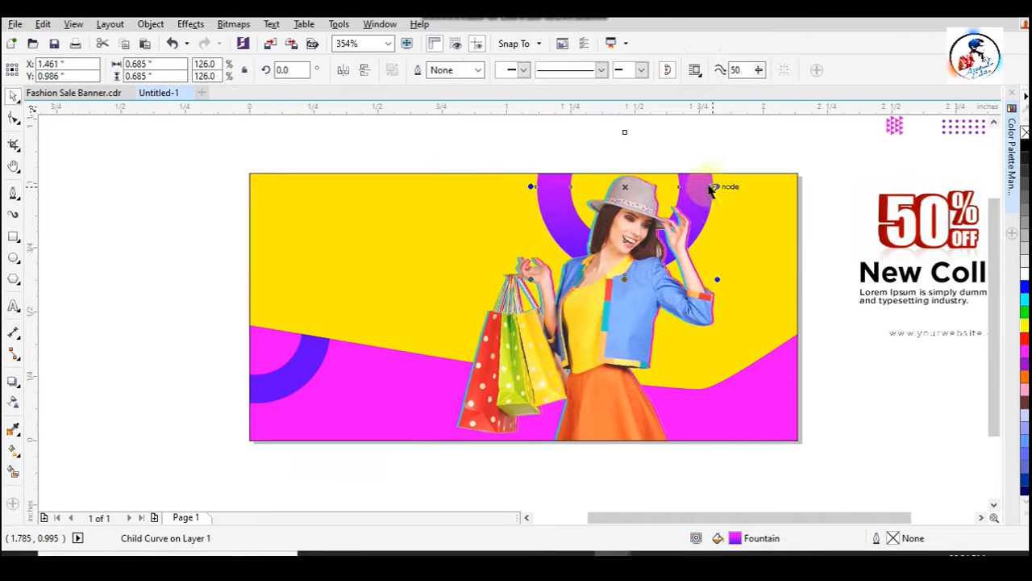
pyautogui.moveTo(717, 279); pyautogui.dragTo(740, 301)
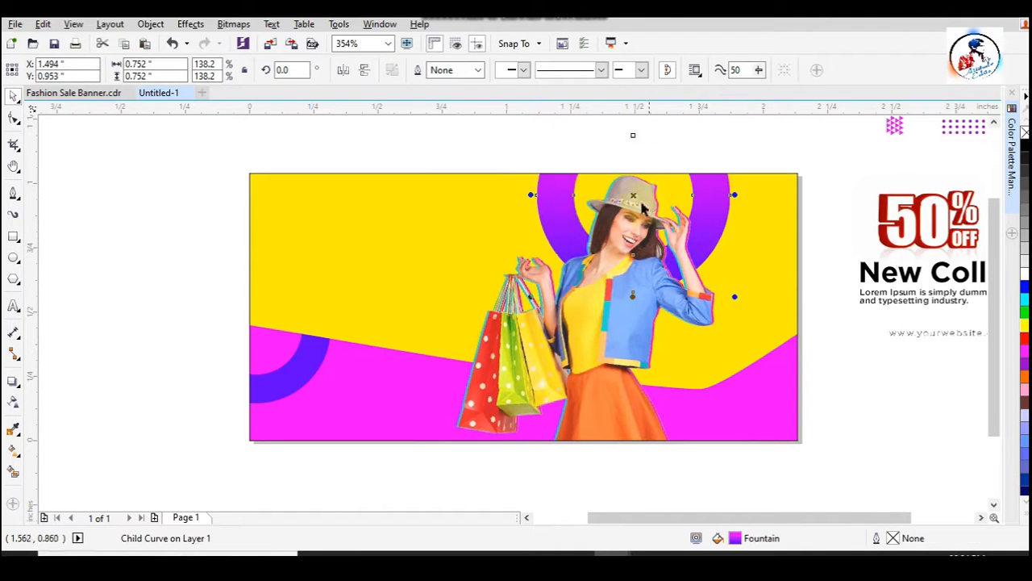
pyautogui.click(877, 367)
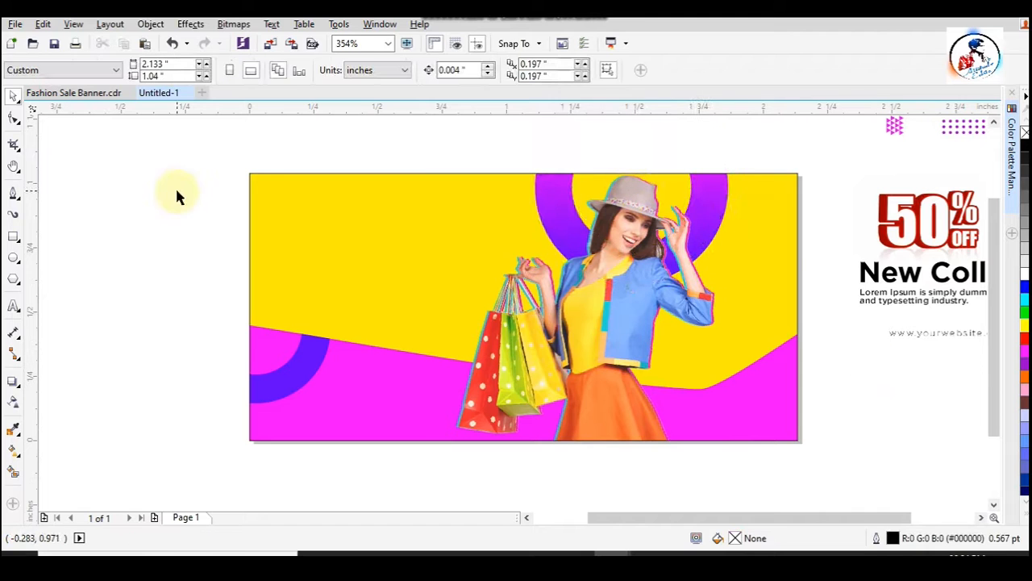
# - Move the 50% OFF picture onto the banner's upper left area and enlarge it to about 0.72" × 0.405"
pyautogui.click(966, 235)
pyautogui.moveTo(966, 235); pyautogui.dragTo(383, 255)
pyautogui.moveTo(442, 286); pyautogui.dragTo(458, 304)
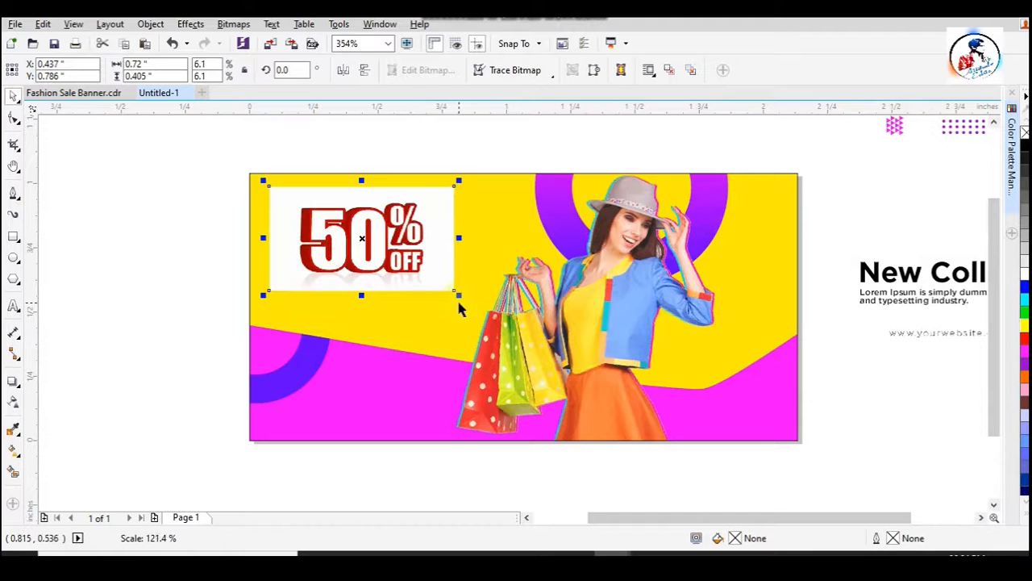
# - Set the 50% OFF picture's transparency merge mode to Multiply
pyautogui.click(13, 403)
pyautogui.click(187, 71)
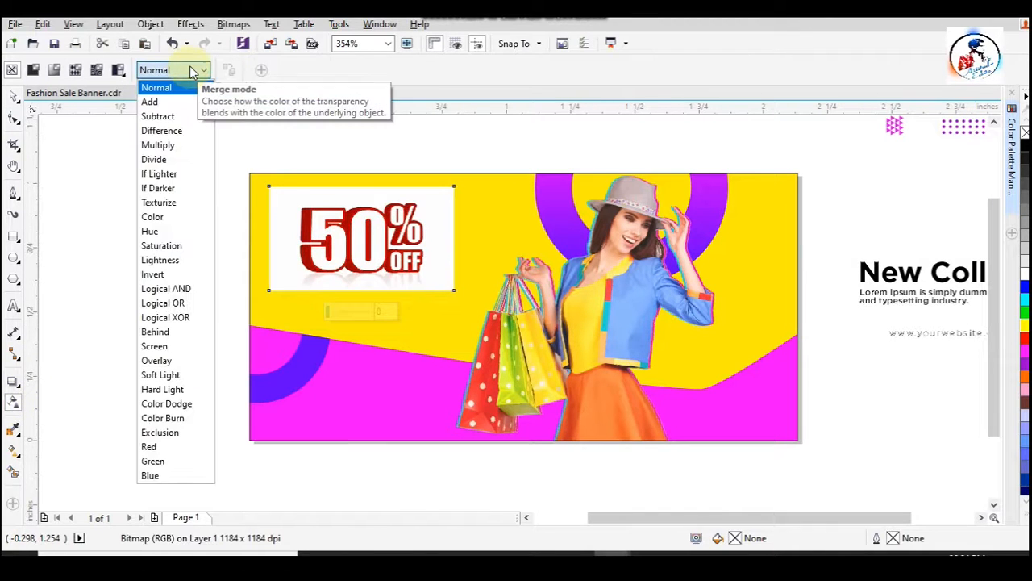
pyautogui.click(178, 145)
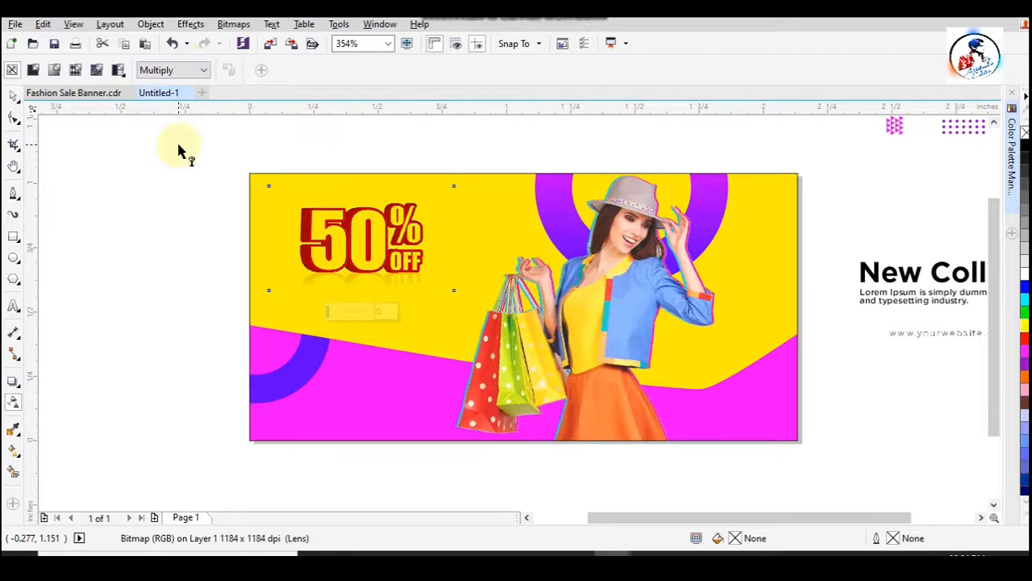
pyautogui.click(13, 96)
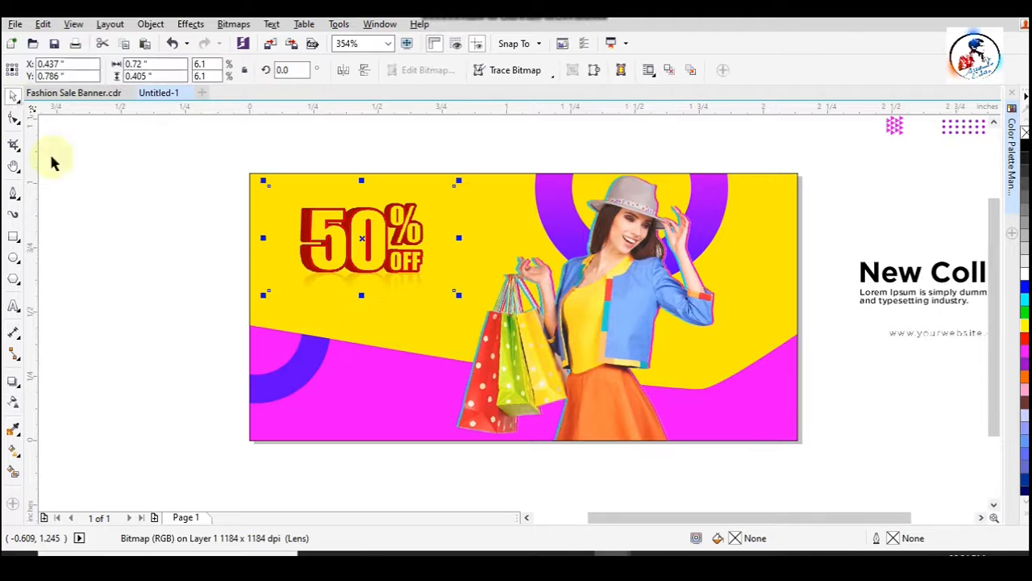
# - Crop the left and top margins of the 50% OFF picture by nudging its edge nodes inward with the Shape tool
pyautogui.click(14, 118)
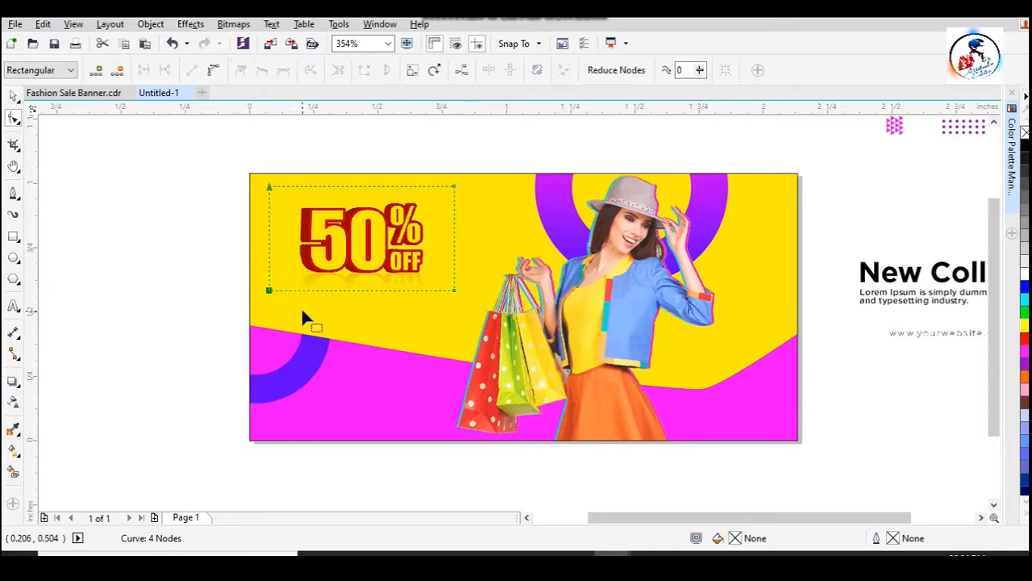
pyautogui.click(296, 267)
pyautogui.press('Right')
pyautogui.press('Right')
pyautogui.press('Right')
pyautogui.press('Right')
pyautogui.press('Right')
pyautogui.press('Right')
pyautogui.press('Right')
pyautogui.press('Right')
pyautogui.press('Right')
pyautogui.press('Right')
pyautogui.press('Right')
pyautogui.press('Right')
pyautogui.press('Right')
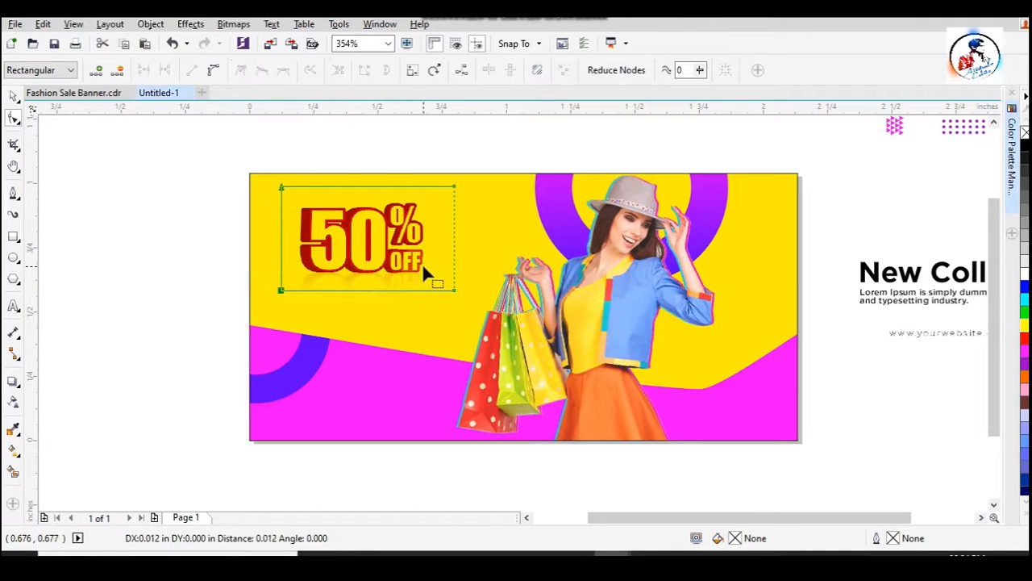
pyautogui.moveTo(270, 173); pyautogui.dragTo(499, 210)
pyautogui.press('Down')
pyautogui.press('Down')
pyautogui.press('Down')
pyautogui.press('Down')
pyautogui.press('Down')
pyautogui.press('Down')
pyautogui.press('Down')
pyautogui.press('Down')
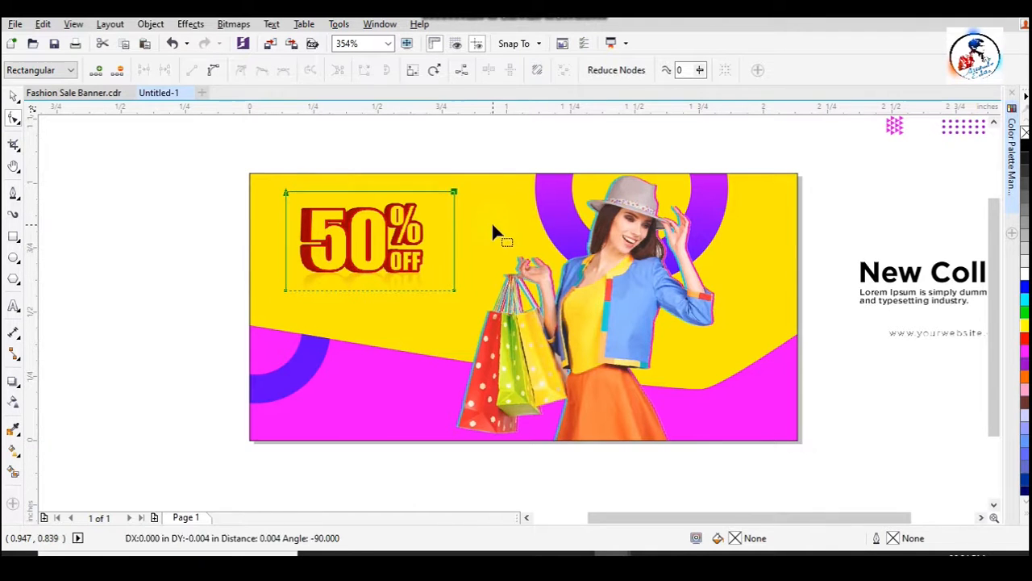
# - Crop the right margin of the 50% OFF picture inward, leaving it about 0.571" × 0.37"
pyautogui.press('Left')
pyautogui.press('Left')
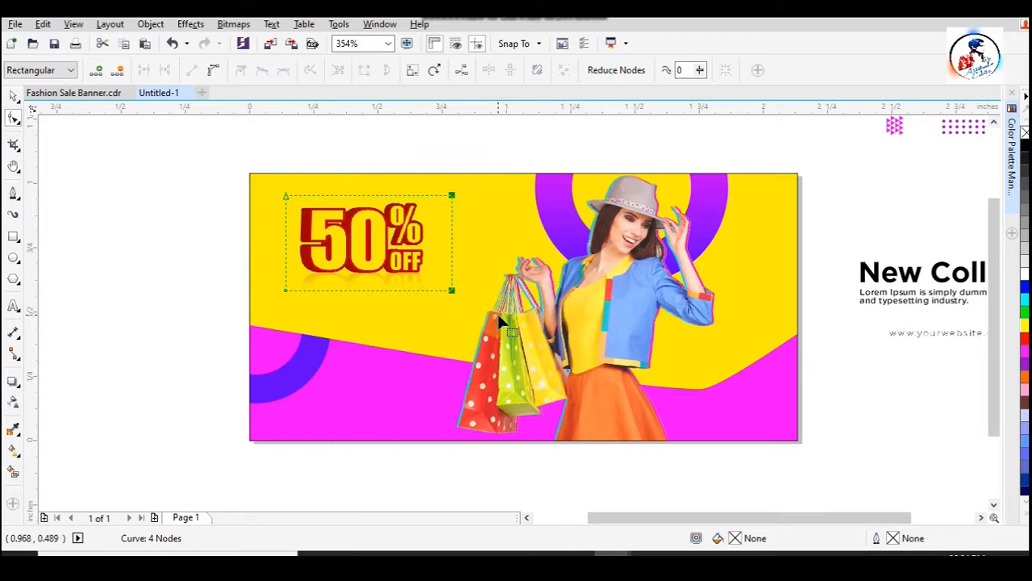
pyautogui.press('Left')
pyautogui.scroll(2, 455, 300)
pyautogui.moveTo(471, 375); pyautogui.dragTo(432, 369)
pyautogui.scroll(-2, 376, 266)
pyautogui.click(14, 95)
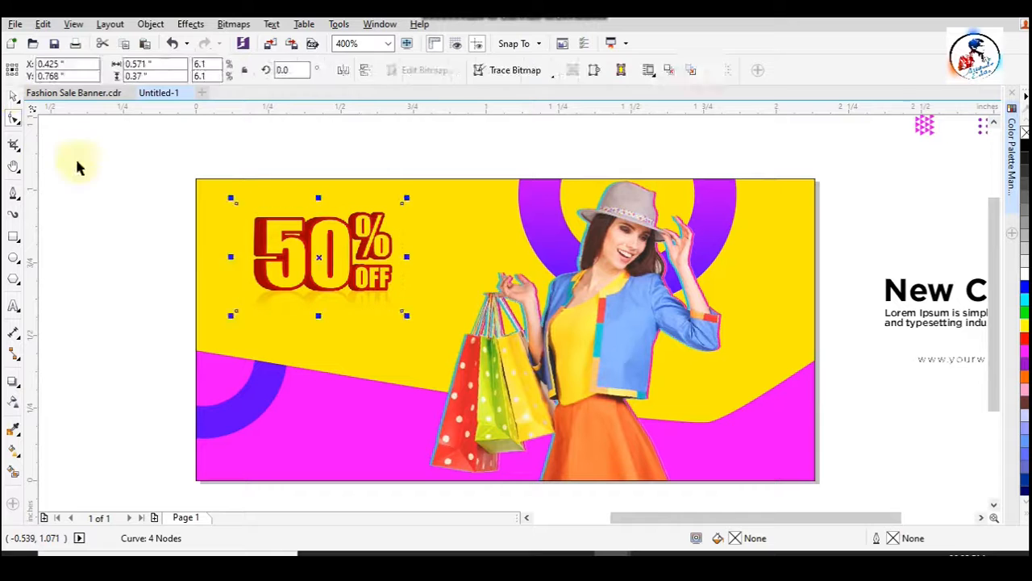
# - Draw a closed triangle about 0.38" × 0.115" with the Pen tool, from the banner's top edge to a point above the percent sign
pyautogui.click(170, 205)
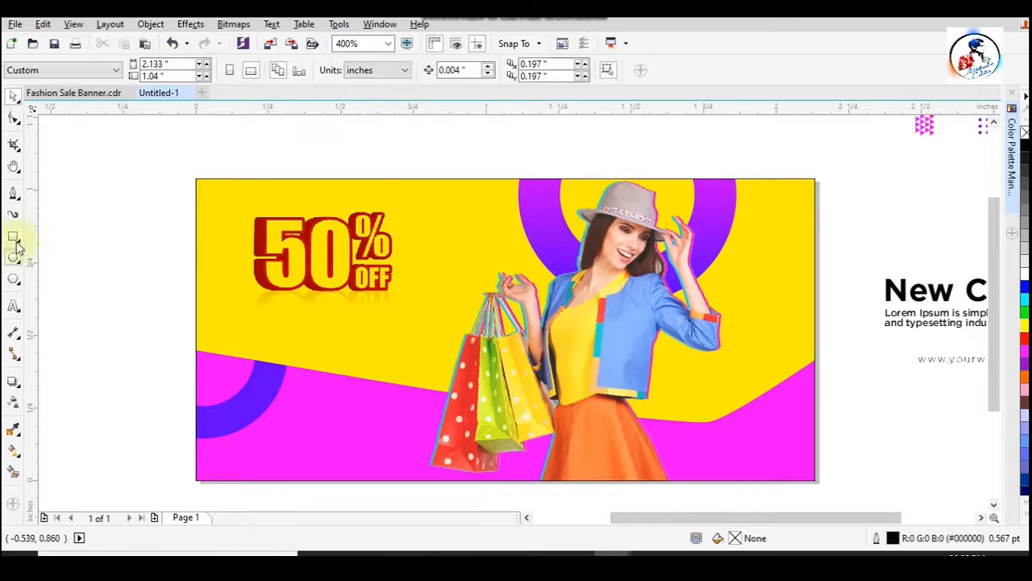
pyautogui.click(18, 196)
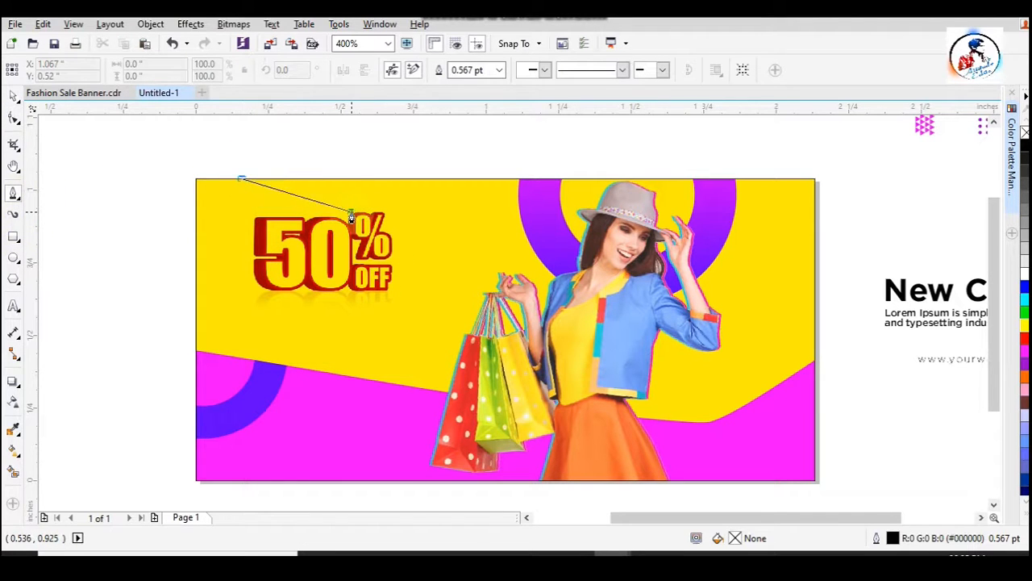
pyautogui.doubleClick(351, 216)
pyautogui.click(312, 178)
pyautogui.click(239, 181)
# - Draw a second triangle about 0.135" wide against the first one's right side, sharing its lower tip
pyautogui.scroll(2, 347, 187)
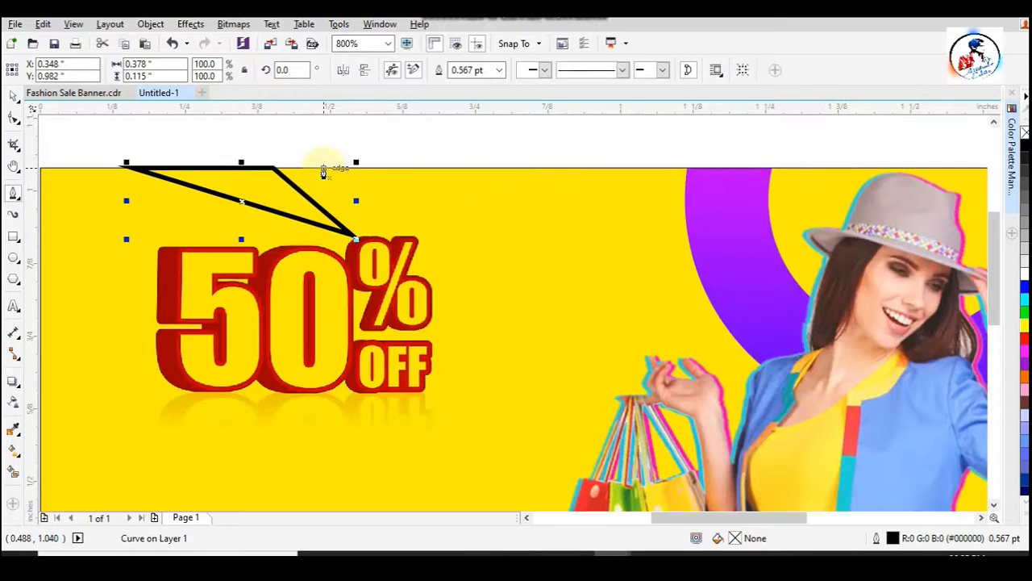
pyautogui.click(355, 239)
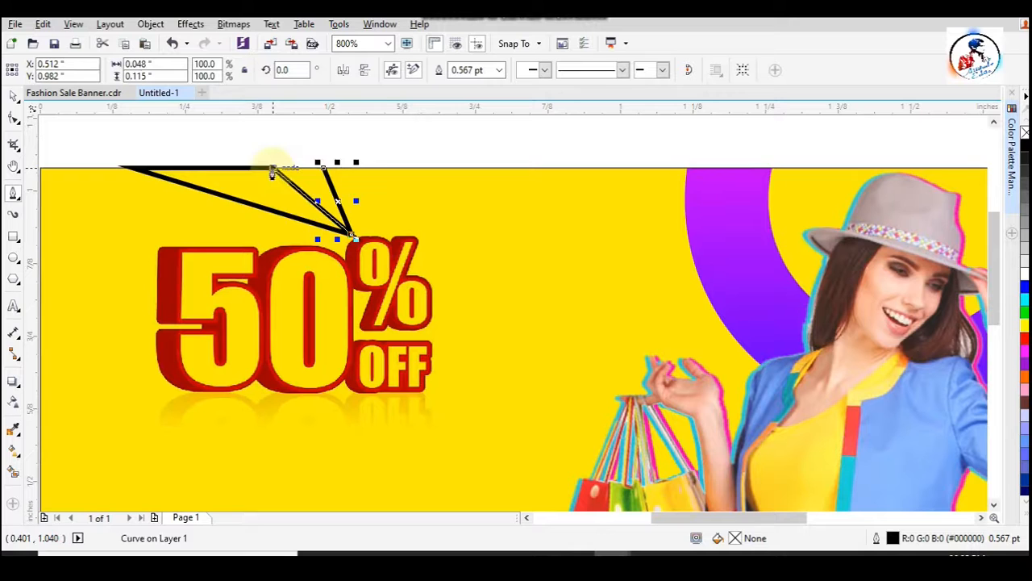
pyautogui.click(13, 95)
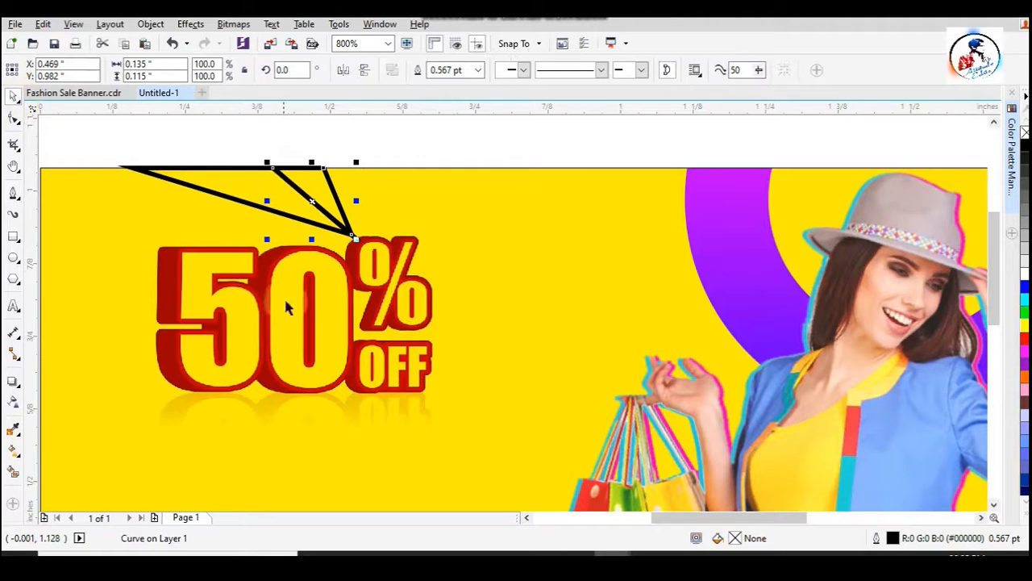
# - Nudge the 50% OFF picture down to clear the triangles' lower tip
pyautogui.scroll(-2, 283, 295)
pyautogui.click(343, 292)
pyautogui.press('Down')
pyautogui.press('Down')
pyautogui.press('Down')
pyautogui.press('Down')
pyautogui.press('Down')
pyautogui.press('Down')
pyautogui.press('Down')
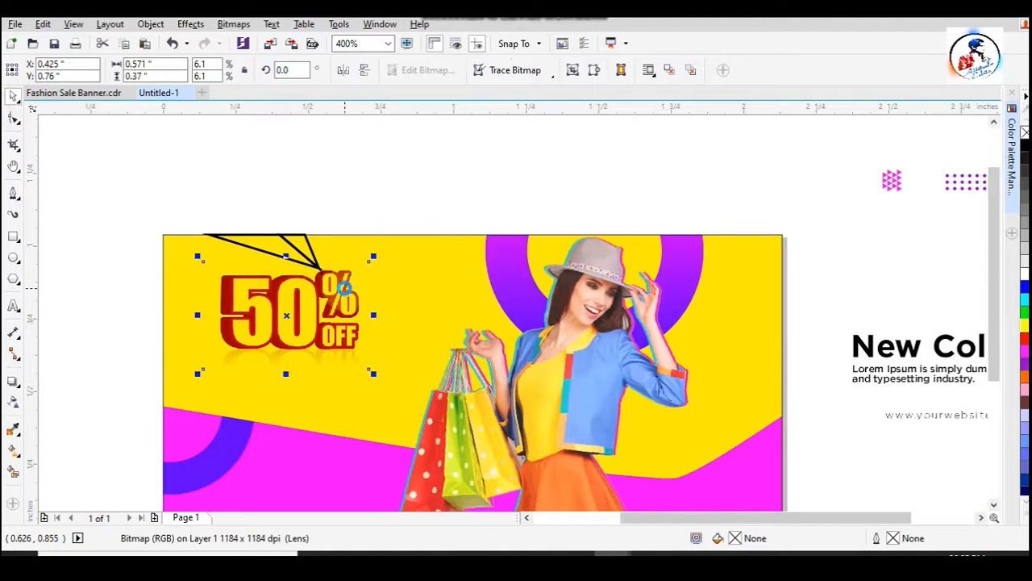
# - Select both triangles and stretch them toward the banner's left edge to about 0.479" wide
pyautogui.click(256, 233)
pyautogui.keyDown('shift'); pyautogui.click(273, 253); pyautogui.keyUp('shift')
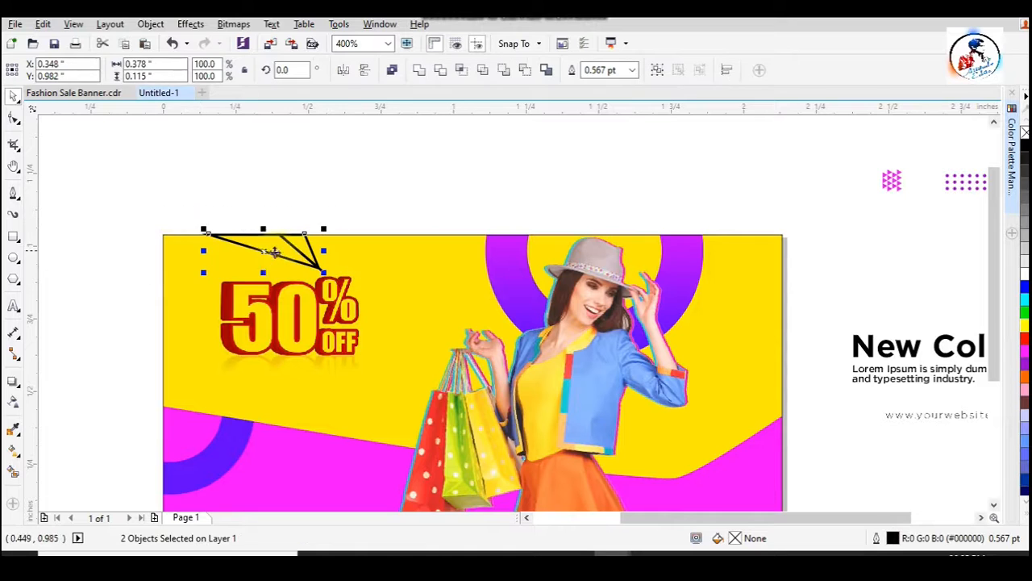
pyautogui.moveTo(263, 233); pyautogui.dragTo(233, 229)
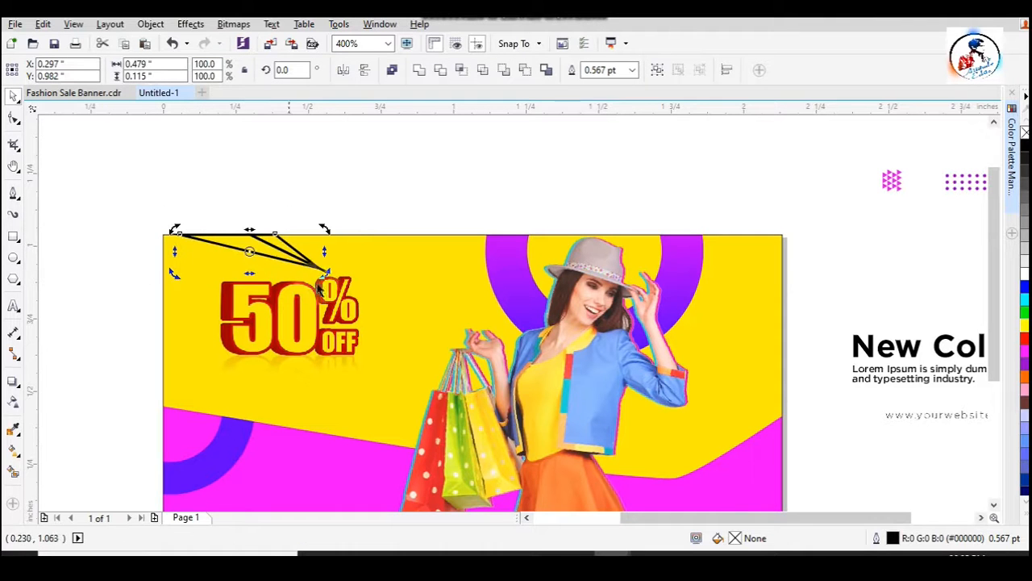
pyautogui.click(363, 217)
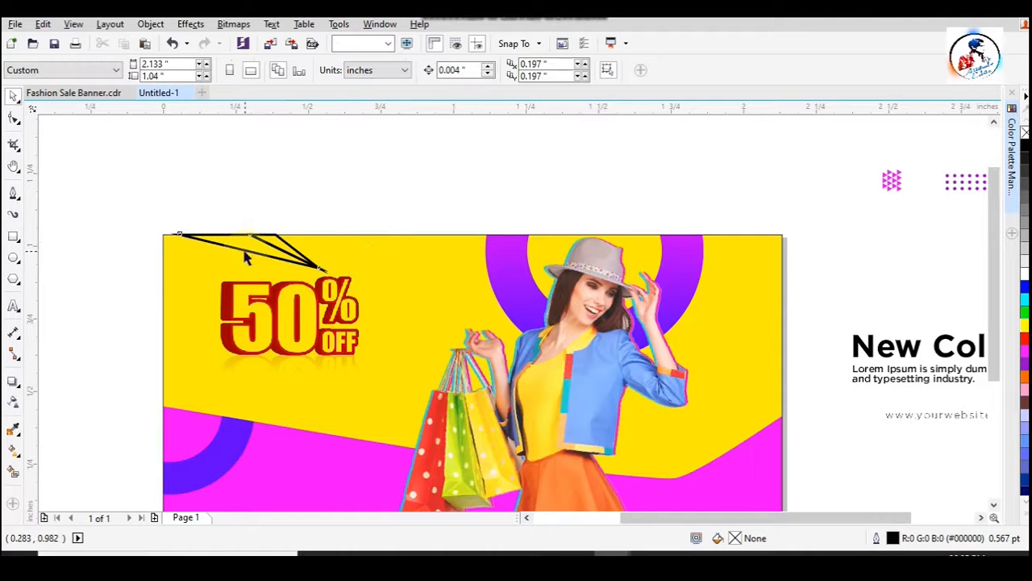
# - Fill the larger triangle with magenta and the smaller one with darker purple
pyautogui.click(246, 257)
pyautogui.click(1025, 352)
pyautogui.click(330, 217)
pyautogui.click(291, 243)
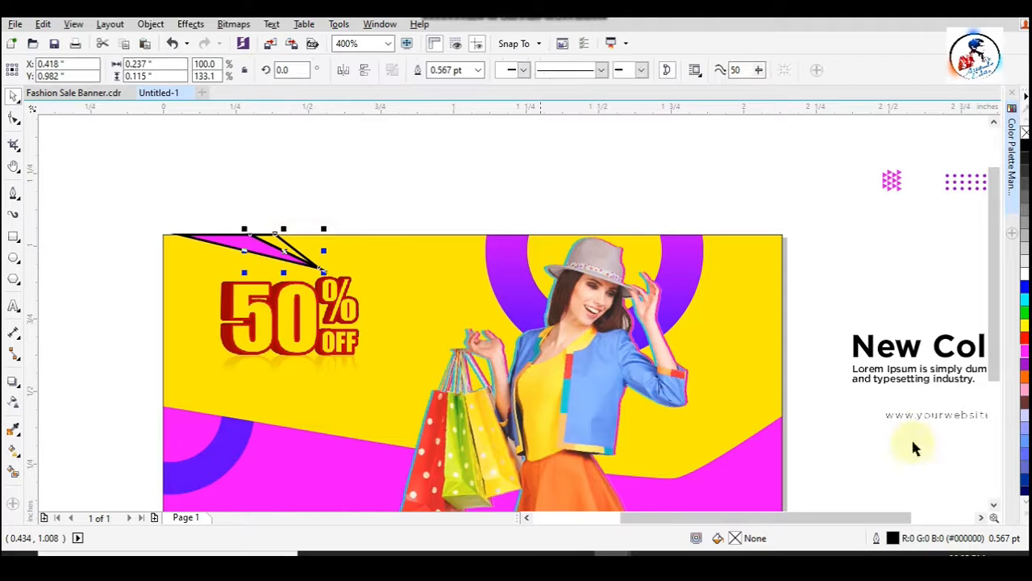
pyautogui.click(1025, 352)
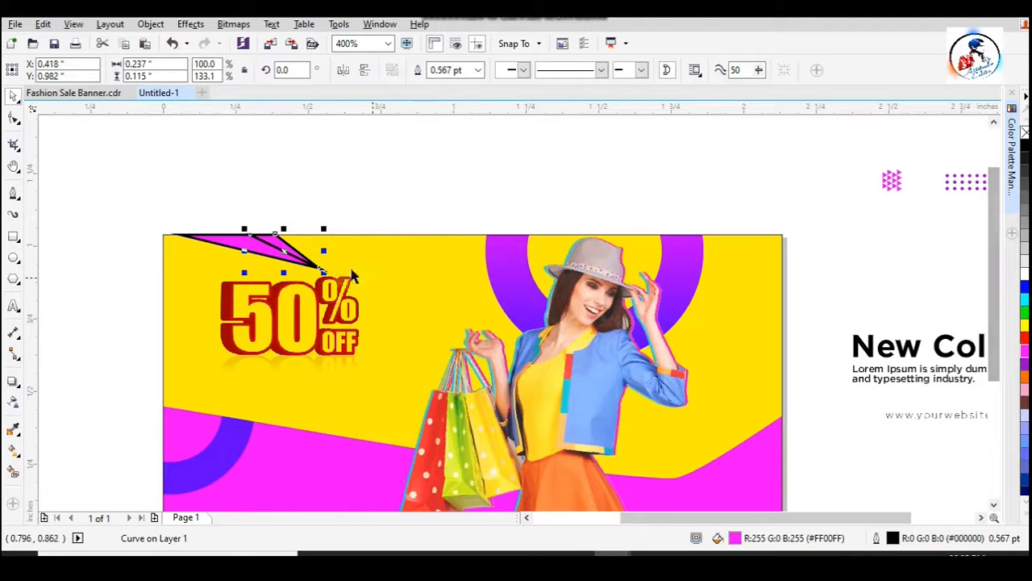
pyautogui.click(368, 208)
# - Remove the black outline from both triangles
pyautogui.moveTo(127, 211); pyautogui.dragTo(401, 317)
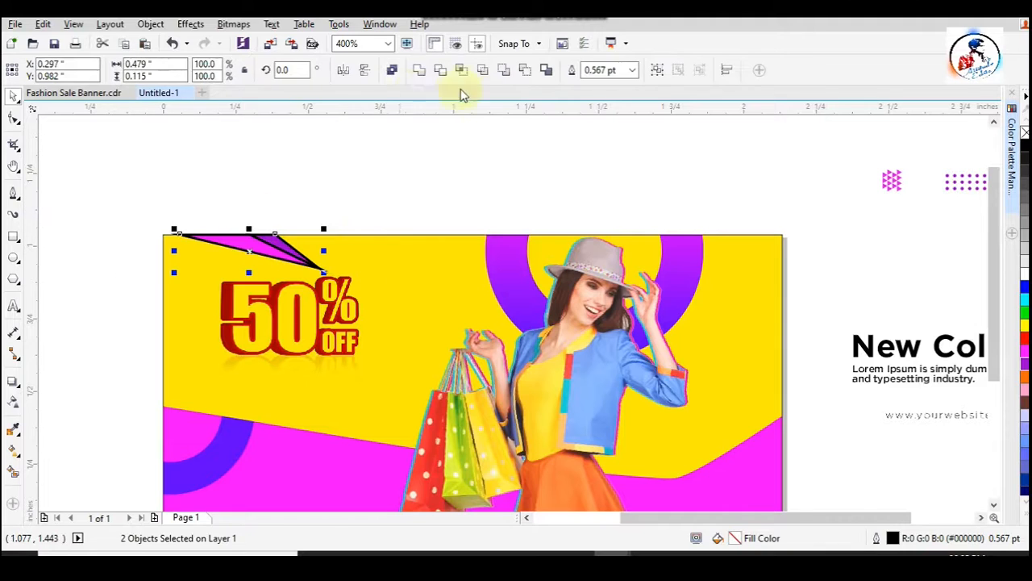
pyautogui.click(632, 70)
pyautogui.click(597, 83)
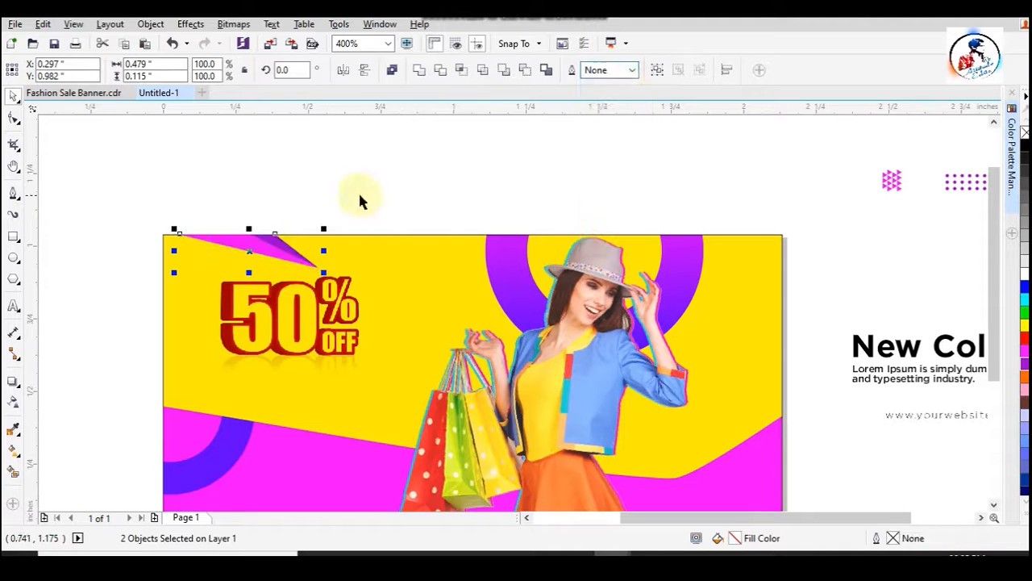
# - Nudge the 50% OFF picture up slightly toward the triangles
pyautogui.click(334, 307)
pyautogui.press('Up')
pyautogui.press('Up')
pyautogui.moveTo(363, 302); pyautogui.dragTo(365, 300)
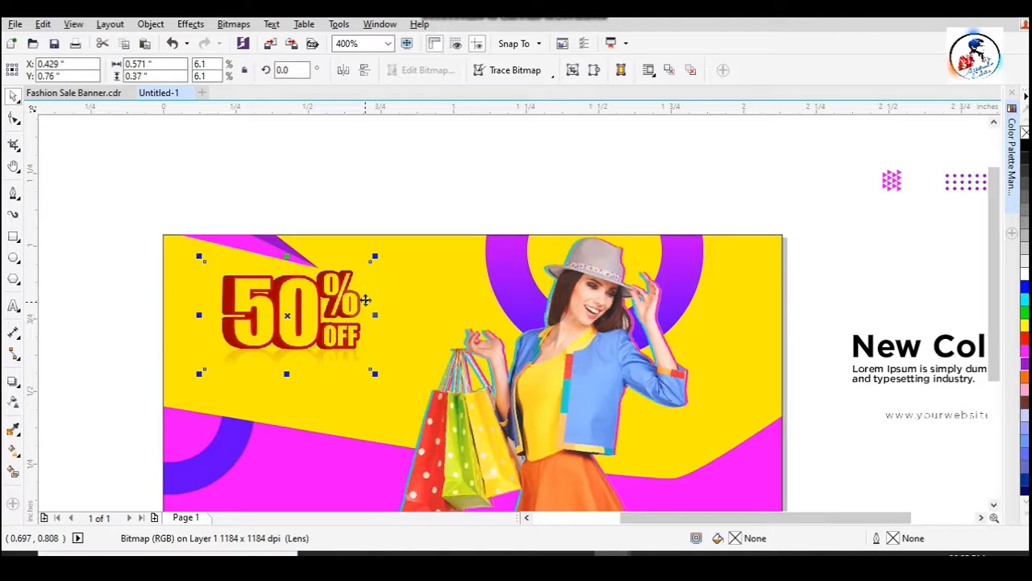
pyautogui.click(435, 169)
# - Place the small triangle pattern in the banner's upper-left corner and a white copy in the lower-right part of the magenta wave
pyautogui.moveTo(891, 185); pyautogui.dragTo(737, 490)
pyautogui.click(320, 203)
pyautogui.click(840, 254)
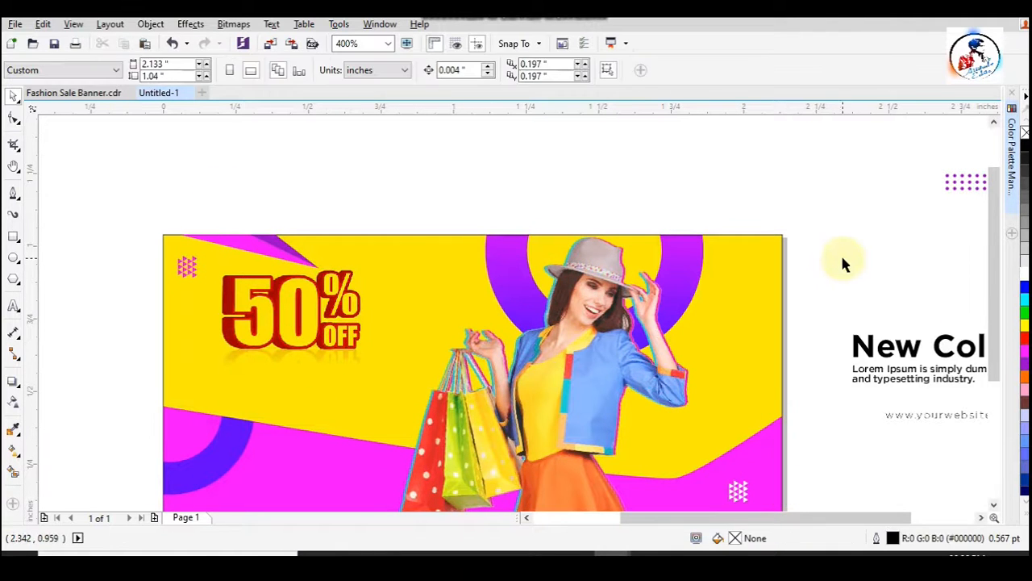
# - Move the purple dot grid onto the yellow background between the 50% OFF picture and the large ring
pyautogui.click(323, 327)
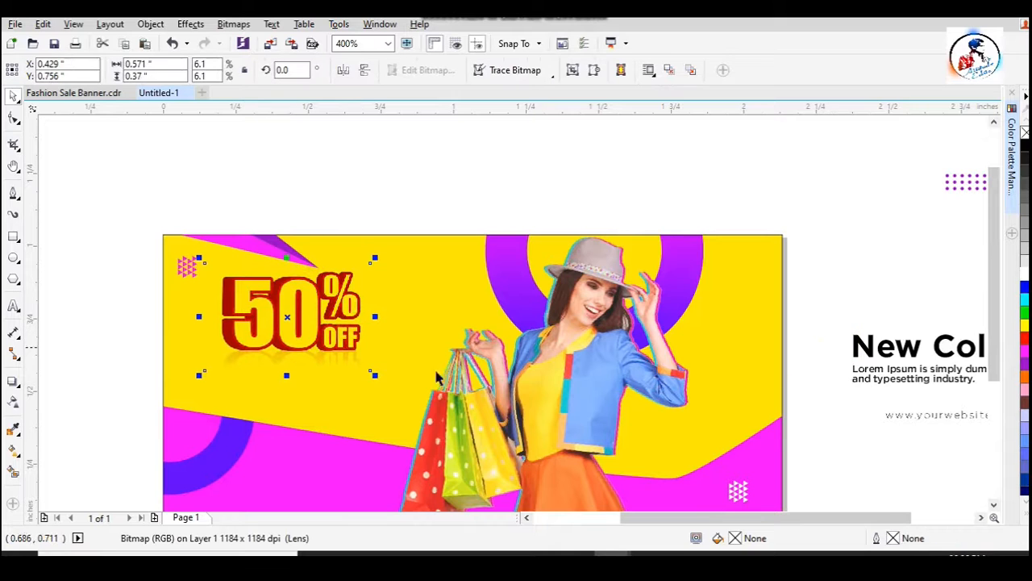
pyautogui.click(962, 184)
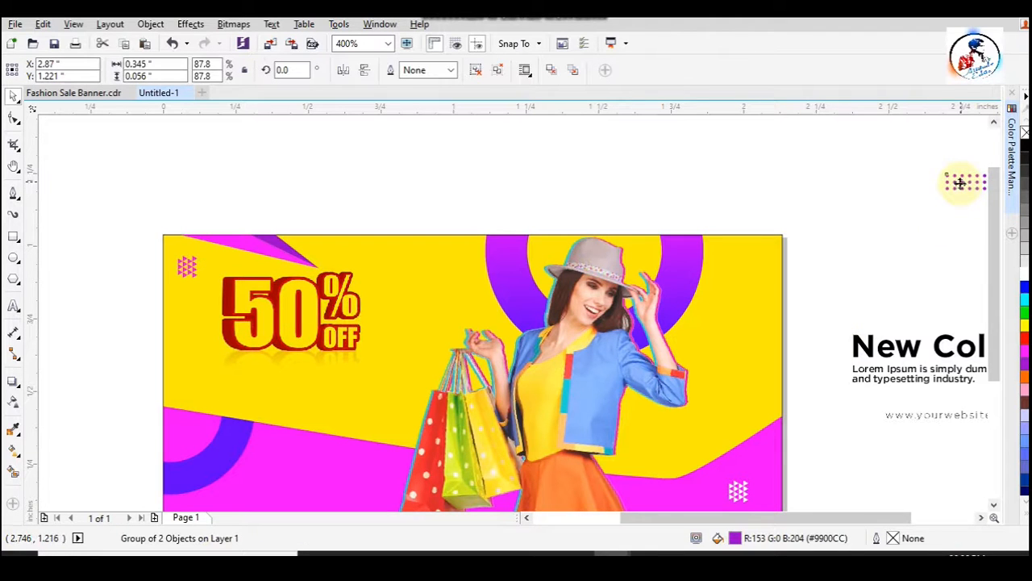
pyautogui.moveTo(959, 183); pyautogui.dragTo(380, 263)
pyautogui.click(427, 269)
pyautogui.click(429, 266)
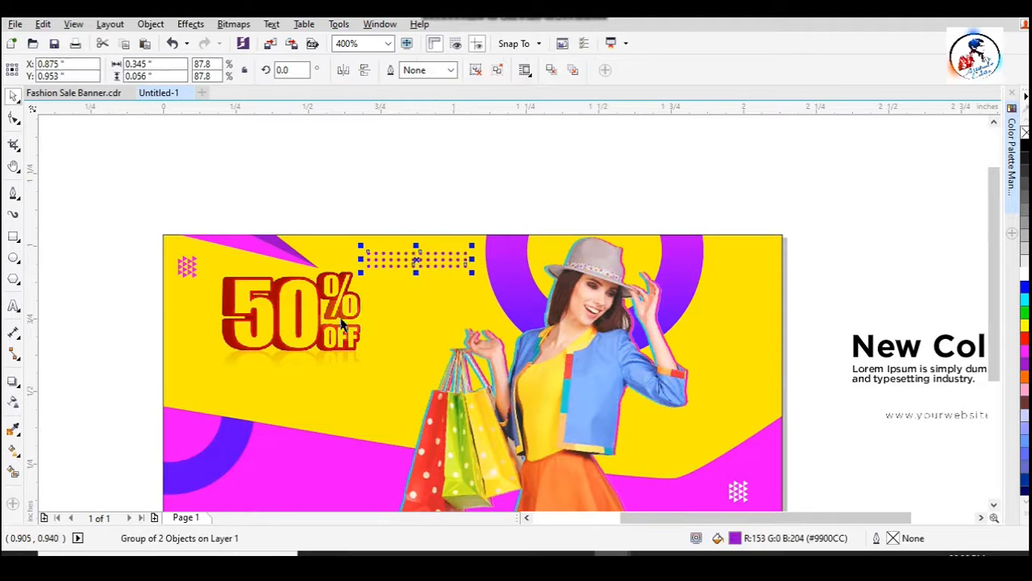
# - Enlarge the 50% OFF picture to about 0.644" wide
pyautogui.click(253, 342)
pyautogui.moveTo(197, 376); pyautogui.dragTo(187, 385)
pyautogui.moveTo(380, 379); pyautogui.dragTo(385, 387)
# - Nudge the purple dot grid up toward the banner's top edge
pyautogui.click(431, 270)
pyautogui.press('Up')
pyautogui.press('Up')
pyautogui.press('Up')
pyautogui.press('Up')
pyautogui.click(468, 225)
pyautogui.moveTo(997, 275); pyautogui.dragTo(997, 325)
pyautogui.click(313, 246)
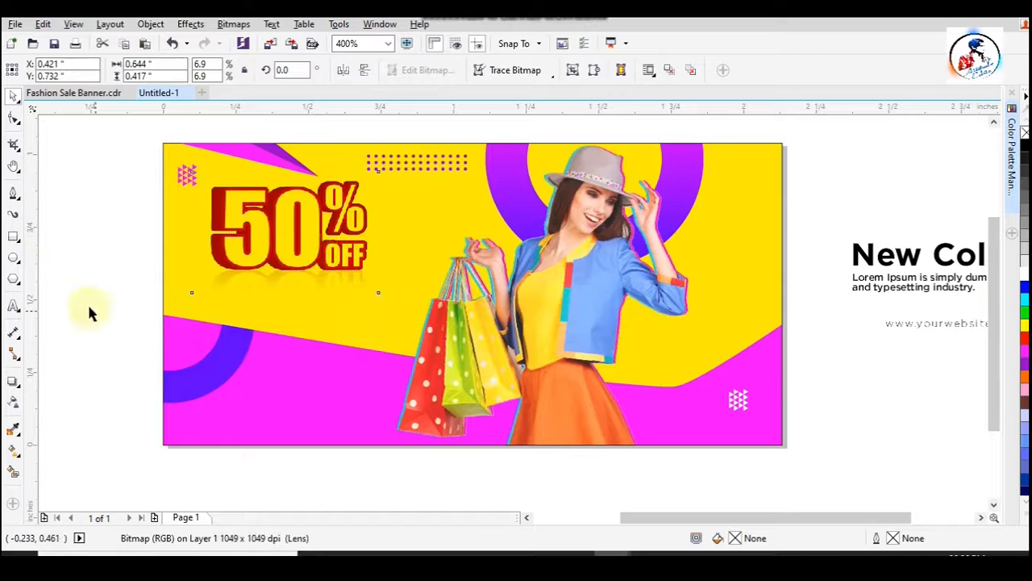
# - Shrink the blue ring at the banner's left edge to about 0.503"
pyautogui.press('F7')
pyautogui.click(13, 99)
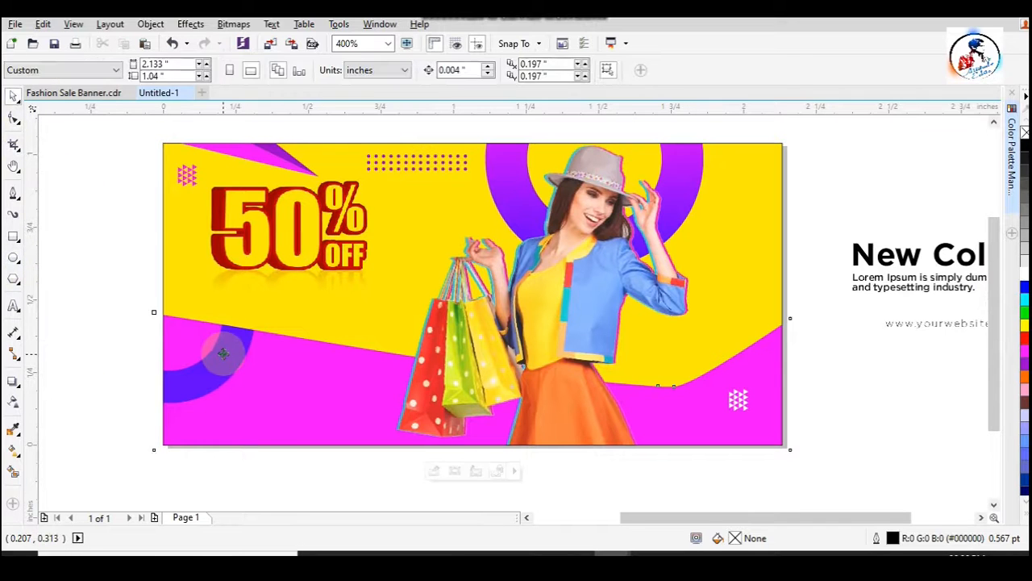
pyautogui.click(224, 353)
pyautogui.moveTo(258, 406); pyautogui.dragTo(246, 395)
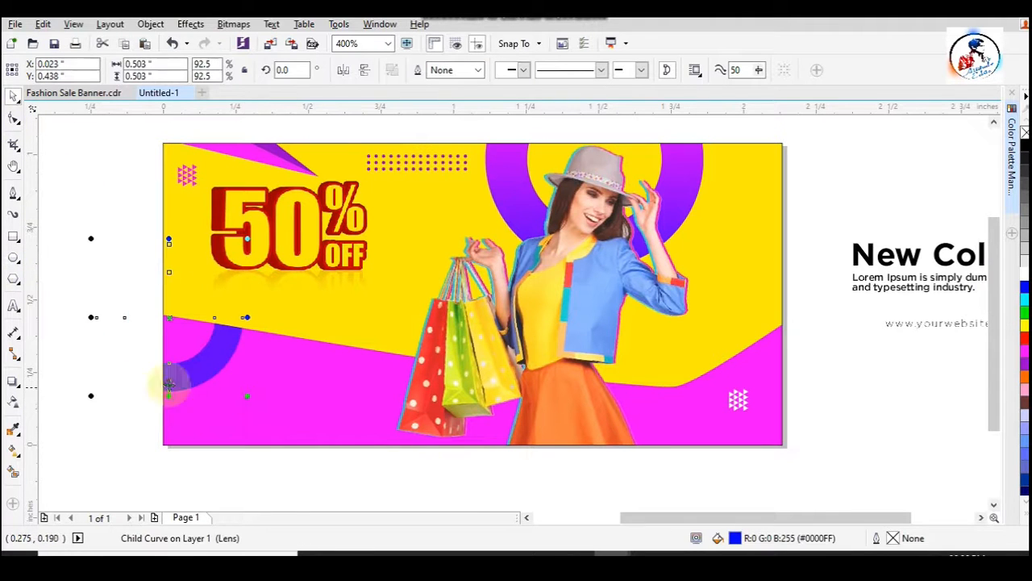
pyautogui.press('Escape')
# - Draw a circle about 0.286" across below the 50% OFF picture, fill it with purple and remove its outline
pyautogui.press('F7')
pyautogui.moveTo(270, 299); pyautogui.dragTo(333, 376)
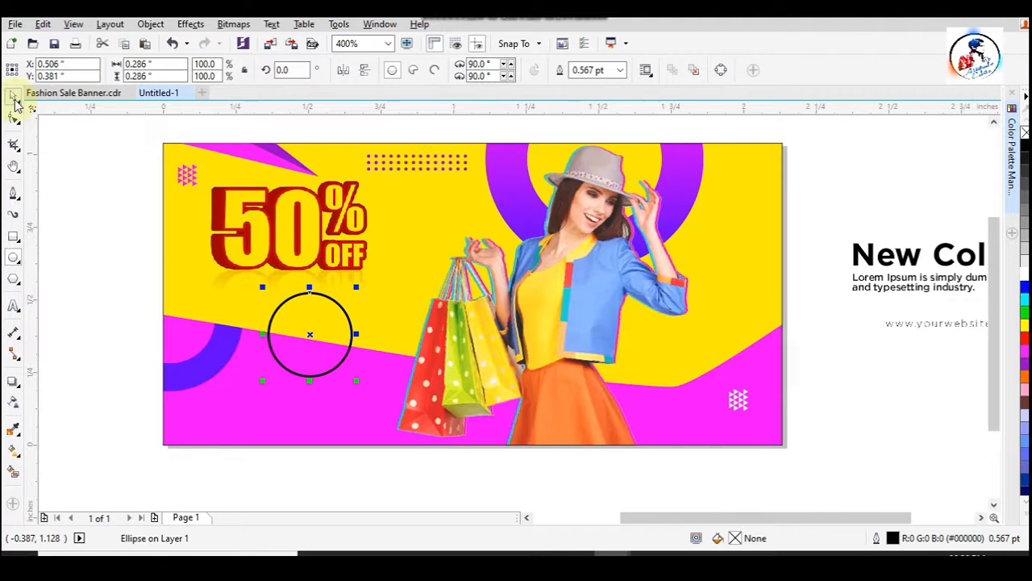
pyautogui.click(1023, 363)
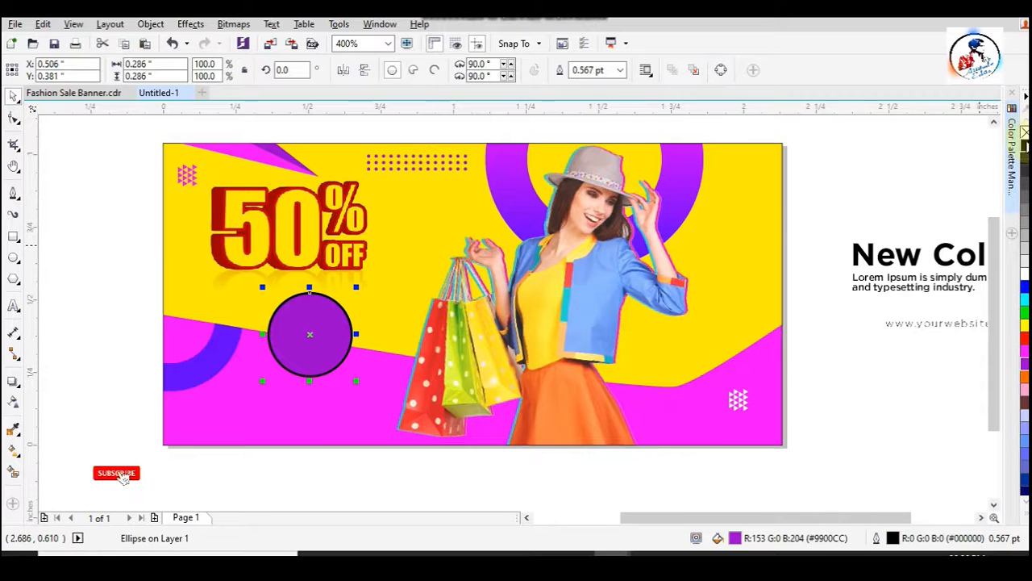
pyautogui.rightClick(1025, 134)
pyautogui.click(830, 369)
# - Shift the 50% OFF picture slightly to the right and center the purple circle horizontally beneath it
pyautogui.click(341, 339)
pyautogui.keyDown('shift'); pyautogui.click(338, 270); pyautogui.keyUp('shift')
pyautogui.press('c')
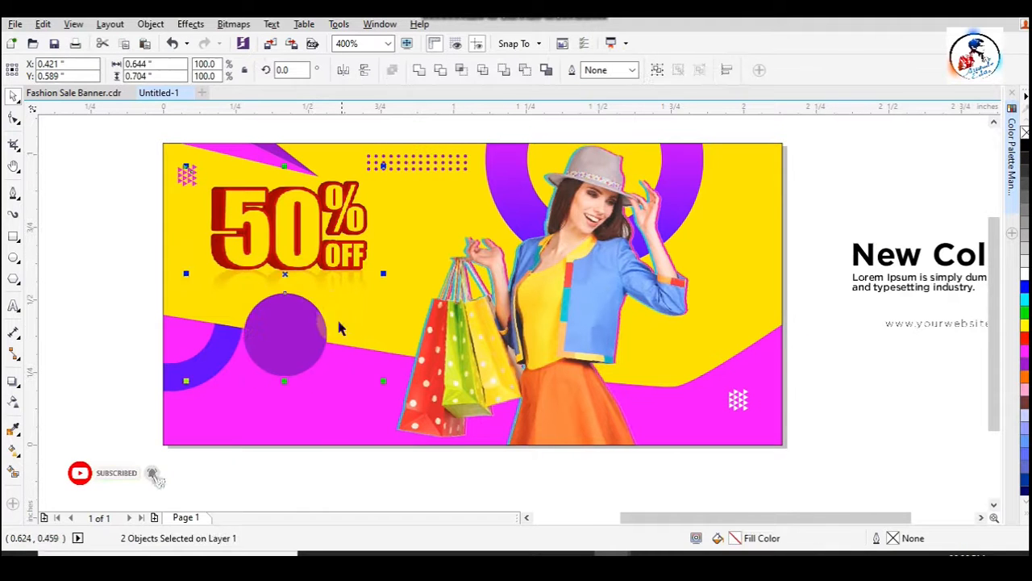
pyautogui.click(91, 322)
pyautogui.moveTo(336, 230); pyautogui.dragTo(352, 232)
pyautogui.click(279, 342)
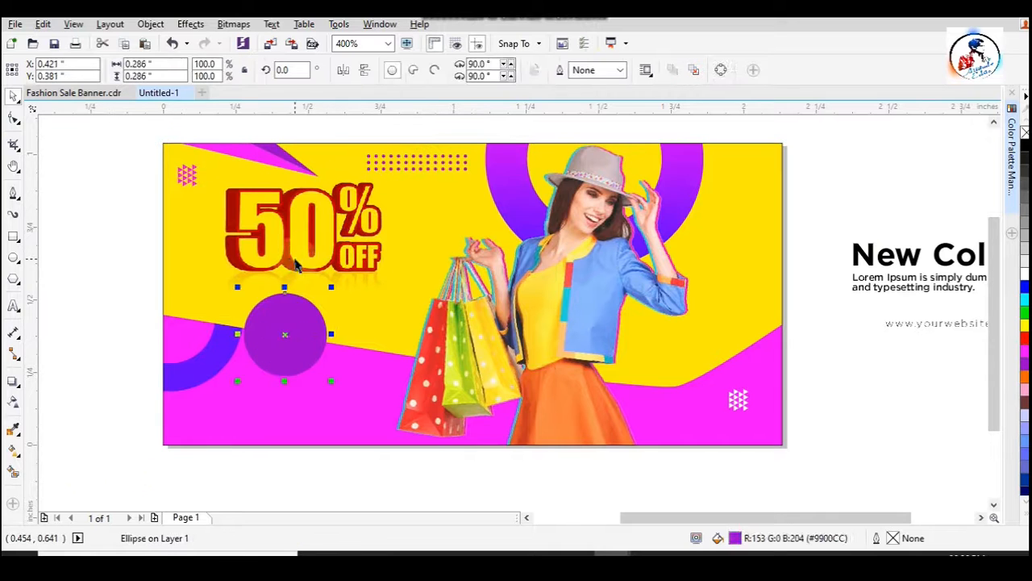
pyautogui.keyDown('shift'); pyautogui.click(306, 258); pyautogui.keyUp('shift')
pyautogui.press('c')
pyautogui.click(51, 341)
pyautogui.click(326, 349)
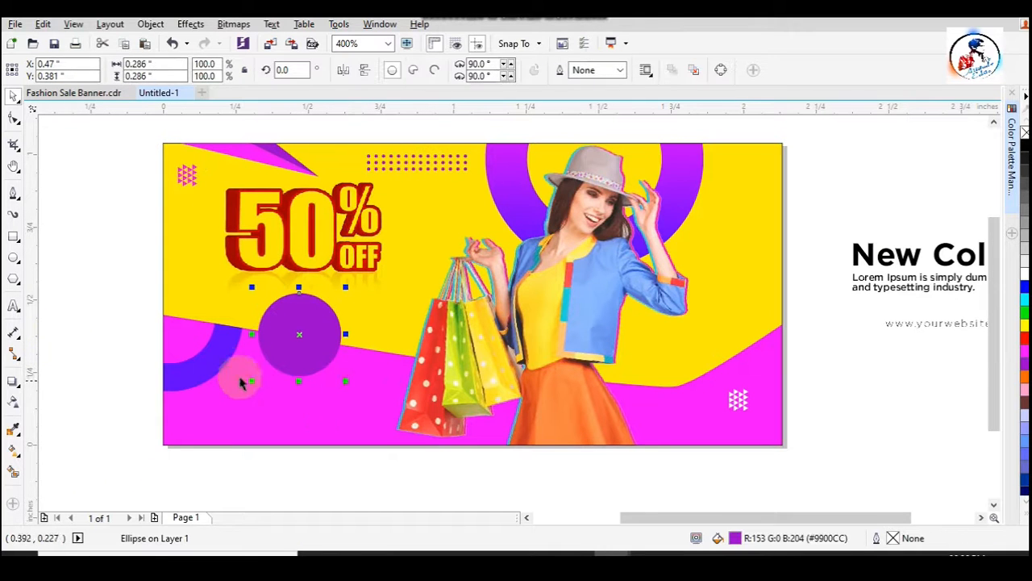
# - Shrink the blue ring at the banner's left edge to about 0.38" so it clears the purple circle
pyautogui.keyDown('ctrl'); pyautogui.click(216, 364); pyautogui.keyUp('ctrl')
pyautogui.moveTo(252, 401)
pyautogui.mouseDown()
pyautogui.moveTo(230, 387)
pyautogui.moveTo(248, 384)
pyautogui.mouseUp()
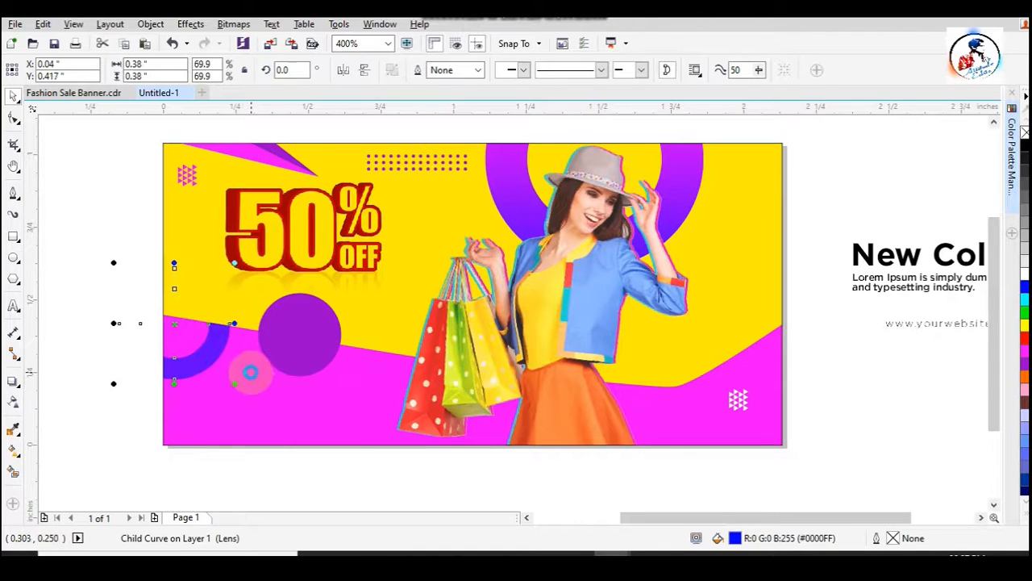
pyautogui.press('Escape')
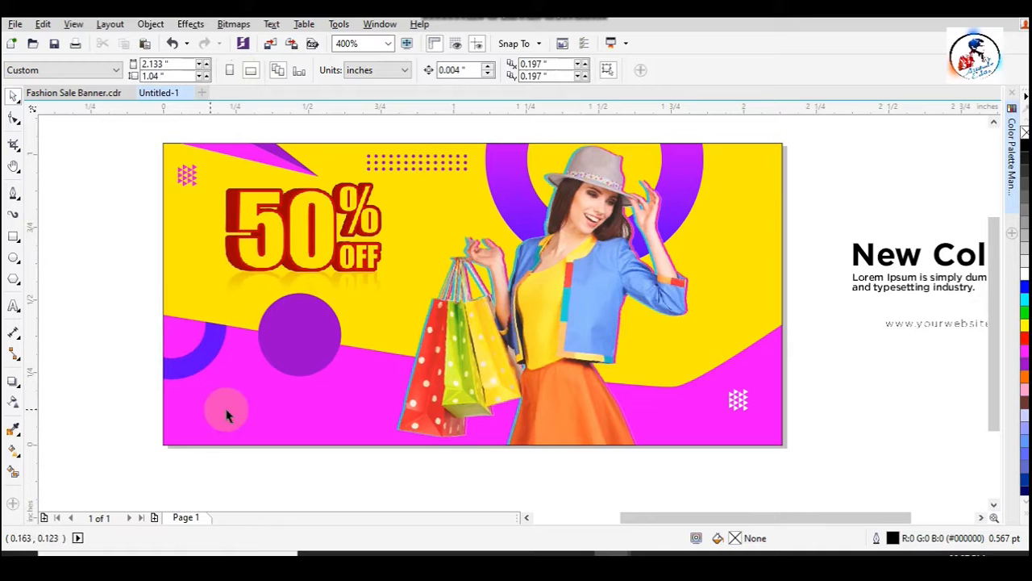
# - Copy the New Collection heading onto the magenta wave and replace the copy's text with SHOP NOW on two lines
pyautogui.click(863, 256)
pyautogui.moveTo(863, 256); pyautogui.dragTo(253, 398)
pyautogui.doubleClick(335, 401)
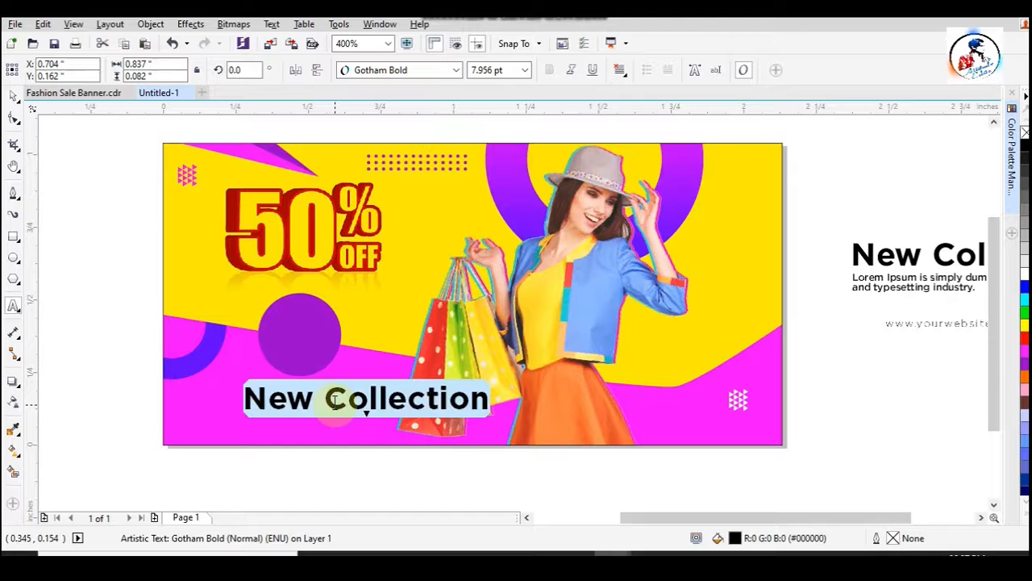
pyautogui.write('SHOP')
pyautogui.press('Return')
pyautogui.write('NOW')
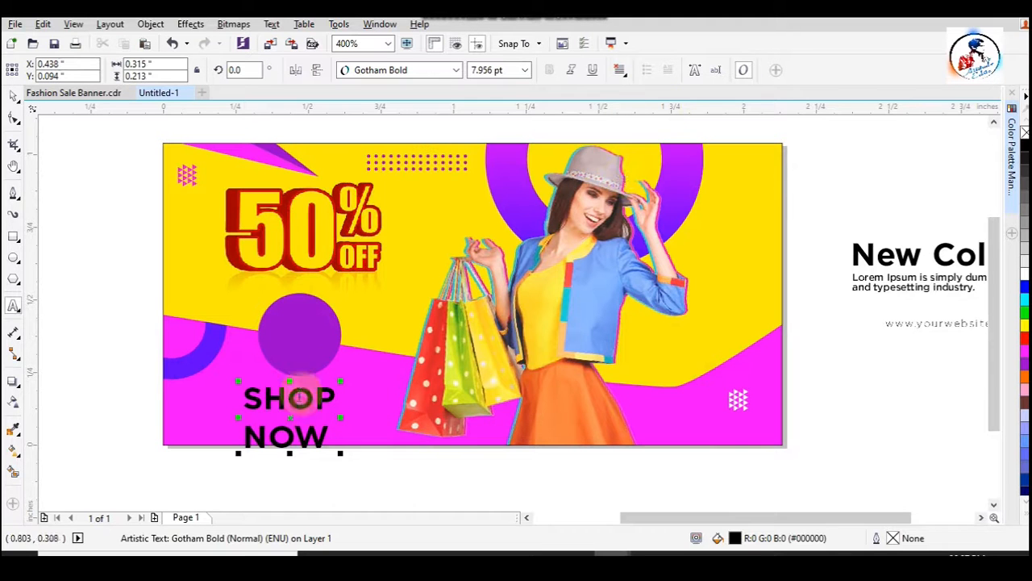
# - Tighten the line spacing of the SHOP NOW text and color it white
pyautogui.click(14, 117)
pyautogui.scroll(1, 247, 462)
pyautogui.moveTo(236, 444); pyautogui.dragTo(237, 423)
pyautogui.click(14, 95)
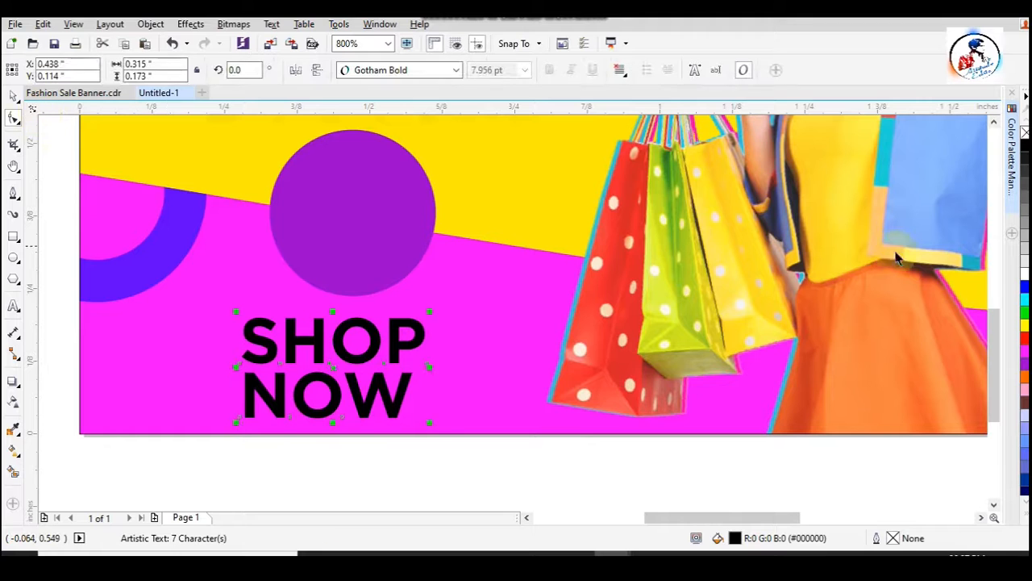
pyautogui.click(1024, 269)
# - Shrink the SHOP NOW text to about 4.433 pt inside the purple circle and center-align its two lines
pyautogui.moveTo(429, 421); pyautogui.dragTo(349, 227)
pyautogui.doubleClick(348, 227)
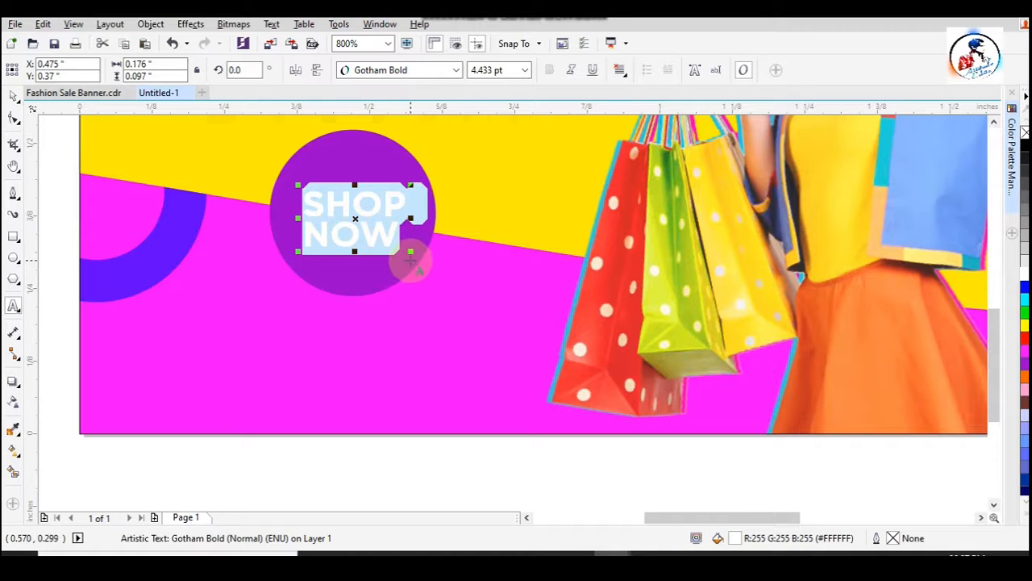
pyautogui.hotkey('ctrl', 'space')
pyautogui.scroll(-2, 373, 327)
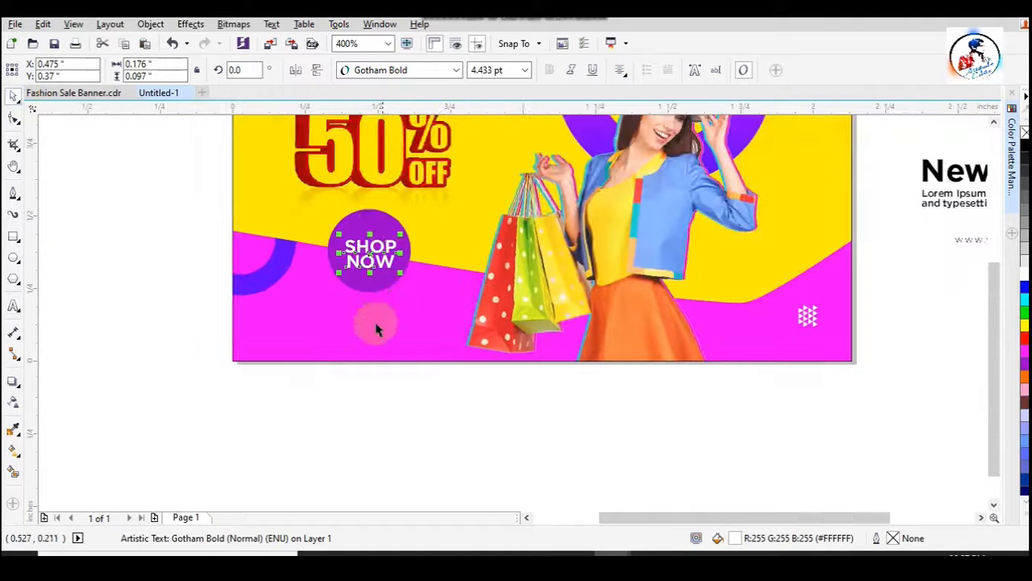
# - Slightly increase the line spacing between SHOP and NOW
pyautogui.scroll(2, 379, 222)
pyautogui.press('F10')
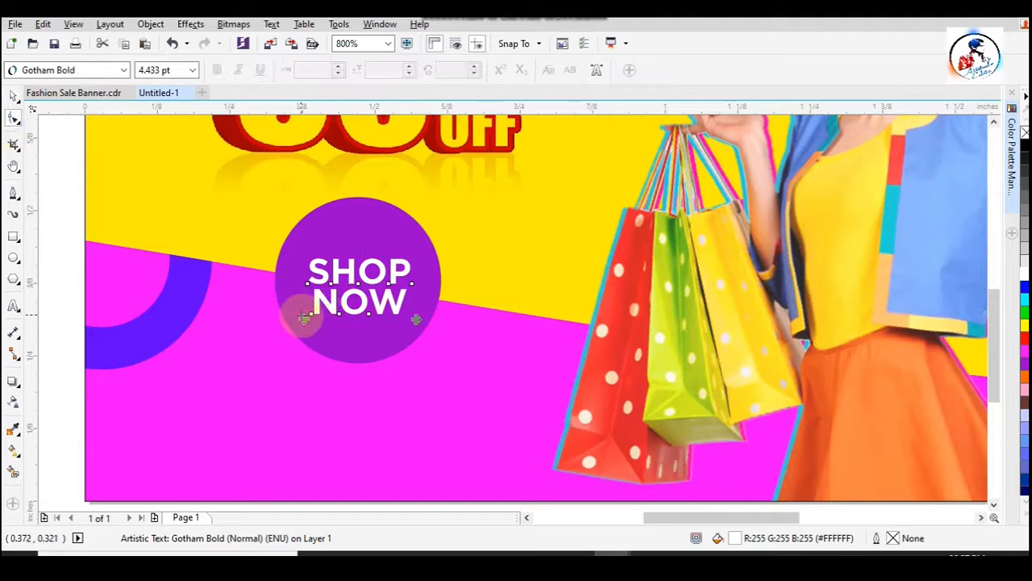
pyautogui.click(14, 96)
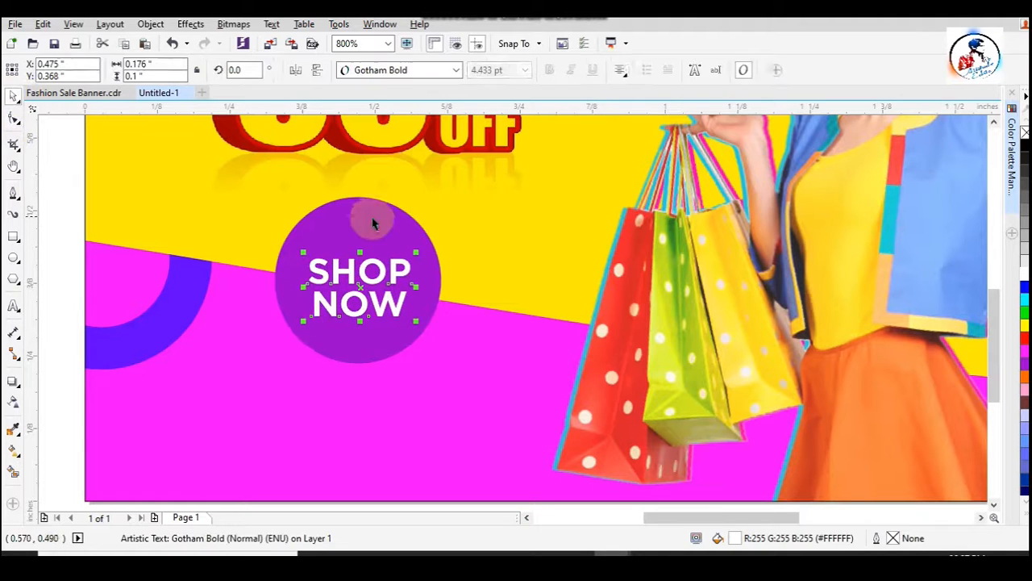
# - Center the SHOP NOW text horizontally and vertically on the purple circle
pyautogui.keyDown('shift'); pyautogui.click(407, 227); pyautogui.keyUp('shift')
pyautogui.press('c')
pyautogui.press('e')
pyautogui.scroll(-1, 393, 225)
pyautogui.press('Escape')
pyautogui.scroll(1, 420, 231)
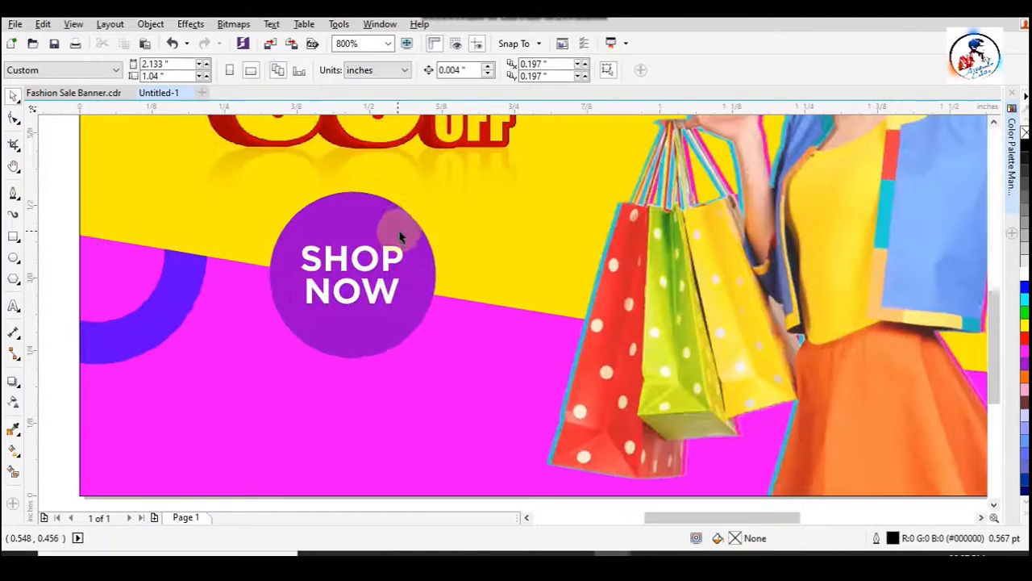
# - Make a concentric copy of the purple circle about 0.254" across with a white hairline outline and no fill
pyautogui.click(397, 226)
pyautogui.scroll(1, 411, 203)
pyautogui.moveTo(461, 211); pyautogui.dragTo(458, 234)
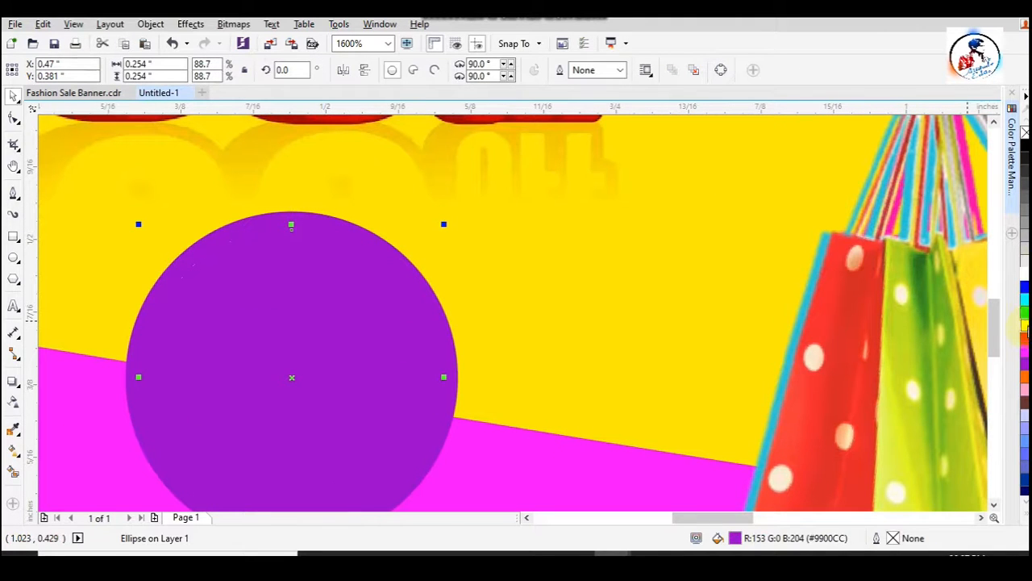
pyautogui.rightClick(1025, 275)
pyautogui.click(1025, 133)
pyautogui.scroll(-1, 569, 271)
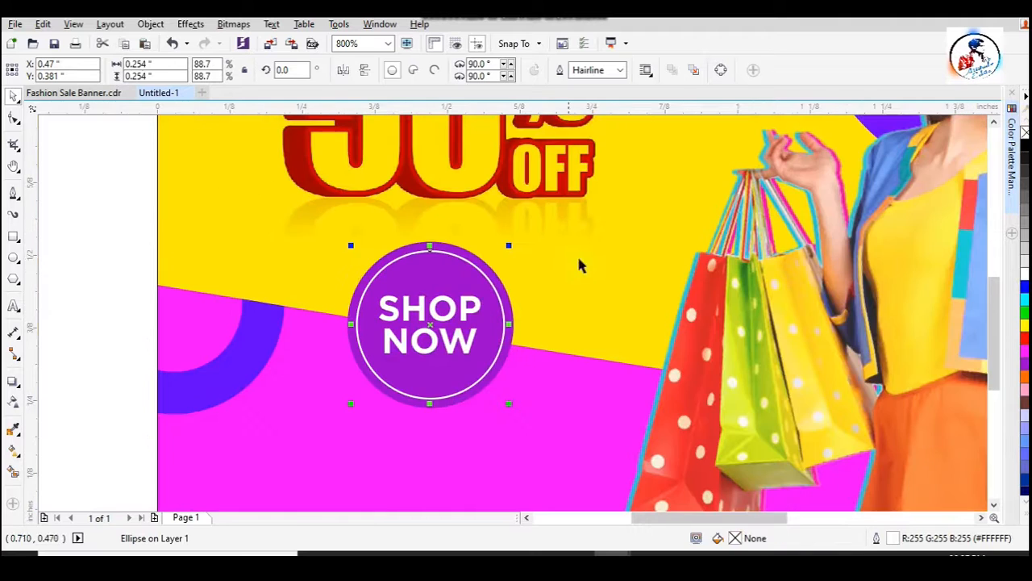
pyautogui.press('Escape')
pyautogui.scroll(-1, 365, 250)
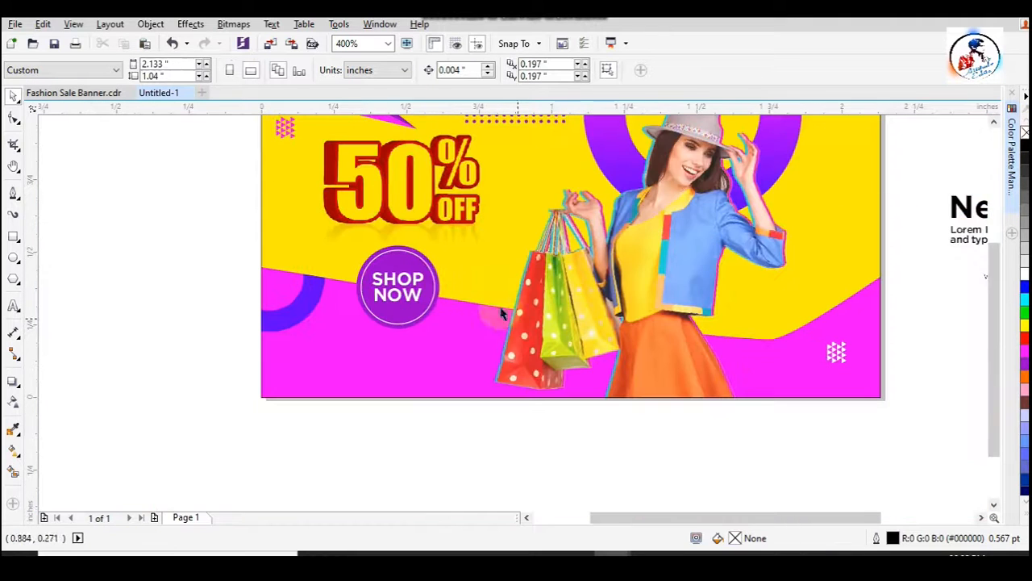
# - Group the purple circle, its white inner outline and the SHOP NOW text into one badge
pyautogui.scroll(1, 415, 264)
pyautogui.click(418, 254)
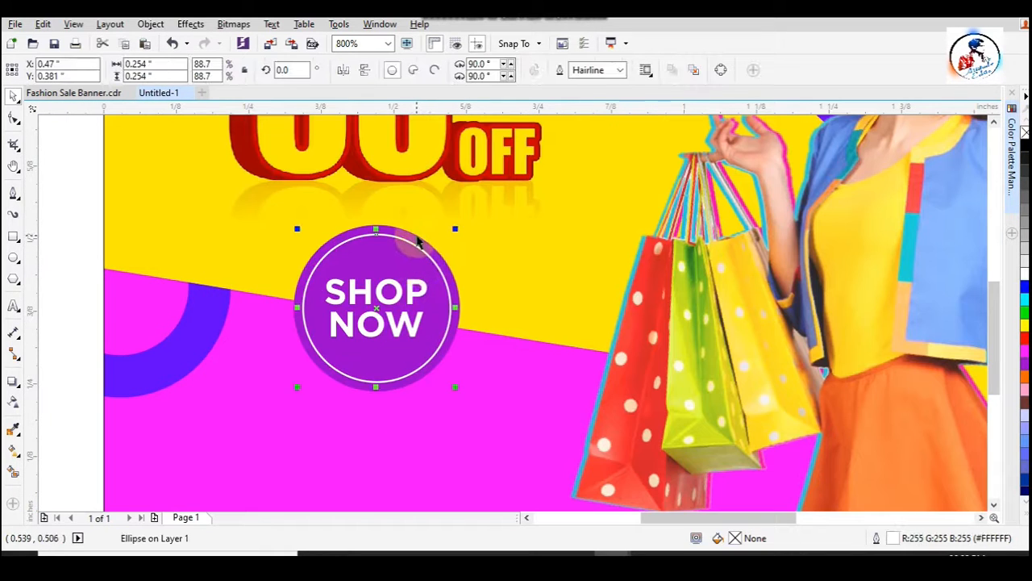
pyautogui.keyDown('shift'); pyautogui.click(417, 237); pyautogui.keyUp('shift')
pyautogui.click(349, 292)
pyautogui.keyDown('shift'); pyautogui.click(381, 248); pyautogui.keyUp('shift')
pyautogui.click(75, 232)
pyautogui.moveTo(77, 225); pyautogui.dragTo(512, 399)
pyautogui.hotkey('ctrl', 'g')
pyautogui.scroll(-1, 192, 306)
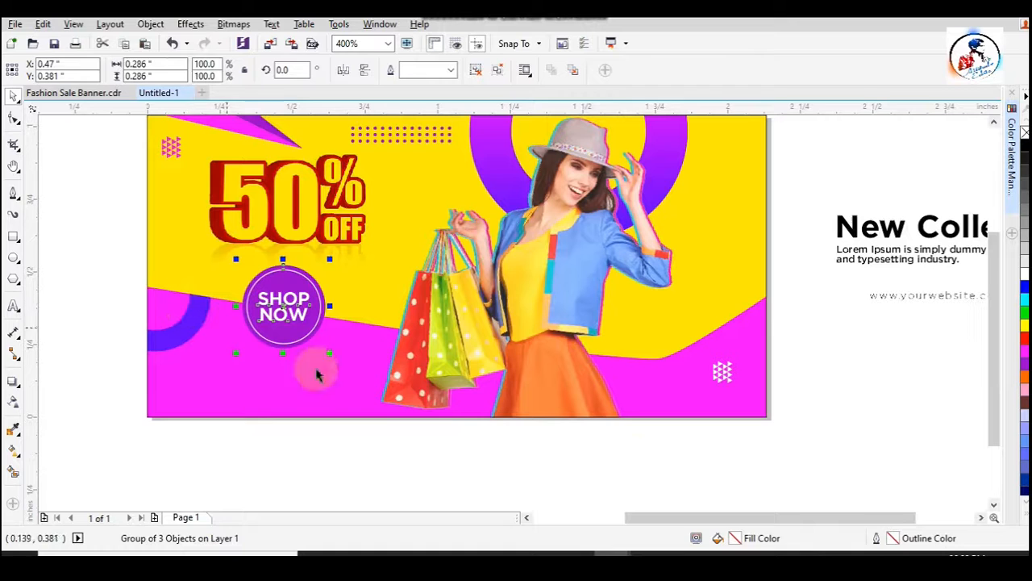
pyautogui.click(636, 453)
# - Add a drop shadow with opacity 22 and feathering 2 to the large purple ring, offset about 0.024" and -0.019"
pyautogui.moveTo(986, 346); pyautogui.dragTo(987, 288)
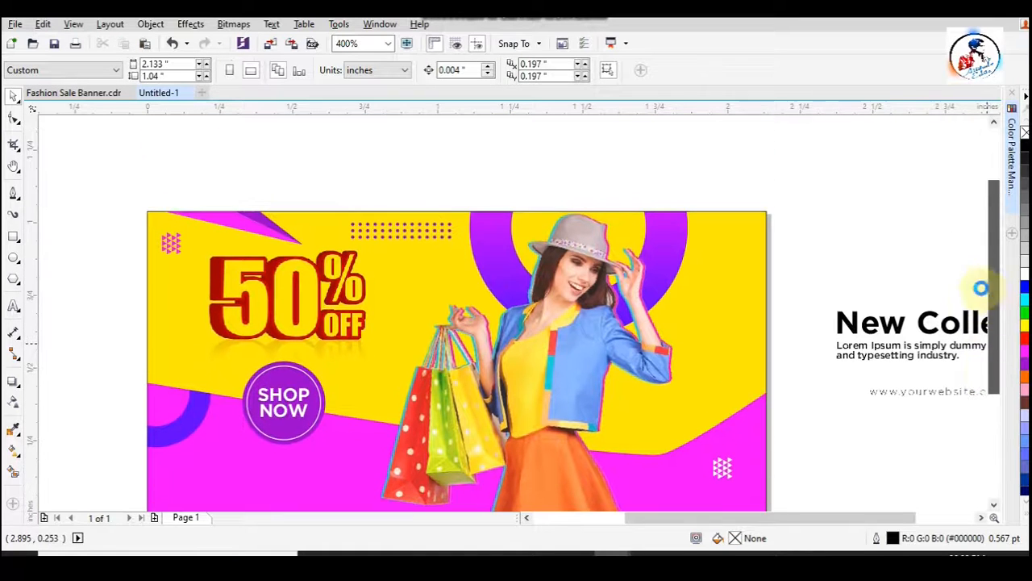
pyautogui.click(658, 229)
pyautogui.keyDown('ctrl'); pyautogui.click(725, 250); pyautogui.keyUp('ctrl')
pyautogui.click(678, 232)
pyautogui.keyDown('ctrl'); pyautogui.click(677, 223); pyautogui.keyUp('ctrl')
pyautogui.click(14, 382)
pyautogui.click(38, 71)
pyautogui.click(57, 88)
pyautogui.scroll(-1, 553, 255)
pyautogui.scroll(-1, 591, 331)
pyautogui.moveTo(637, 212); pyautogui.dragTo(591, 319)
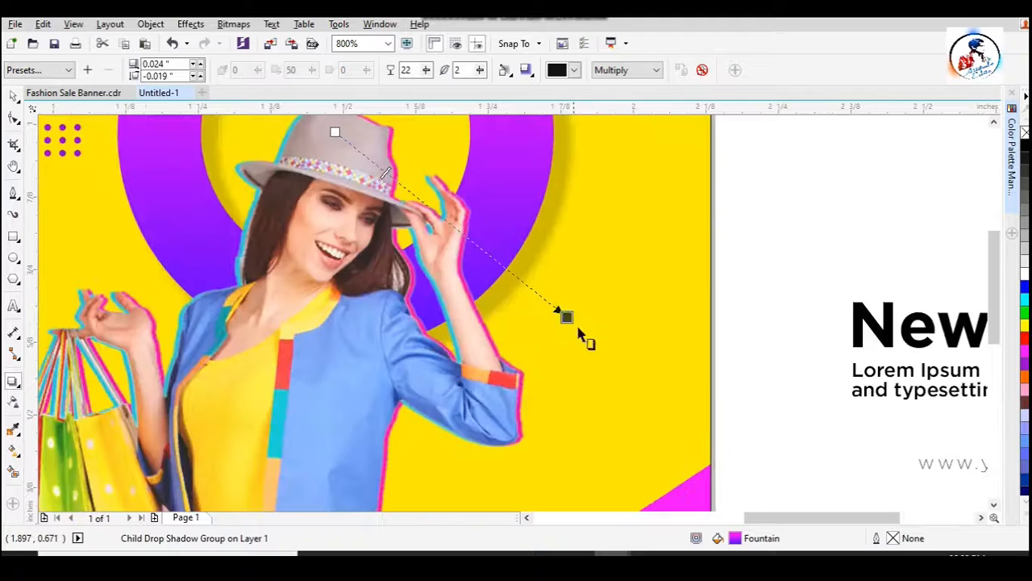
# - Extend the large ring's shadow to an offset of about 0.026" and -0.032", with opacity 20 and feathering 2
pyautogui.scroll(-1, 581, 334)
pyautogui.moveTo(571, 326); pyautogui.dragTo(555, 353)
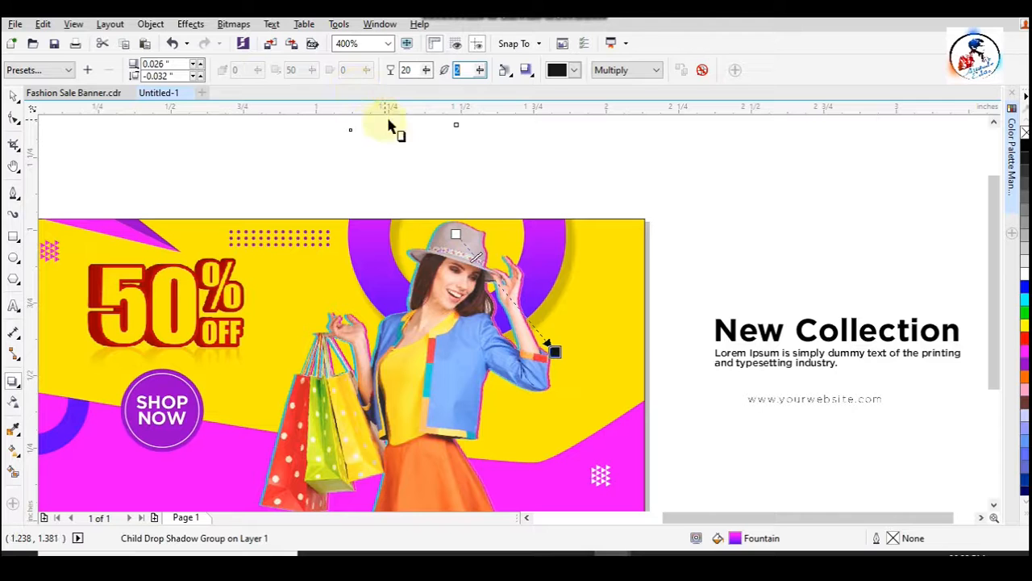
pyautogui.click(14, 98)
pyautogui.click(660, 204)
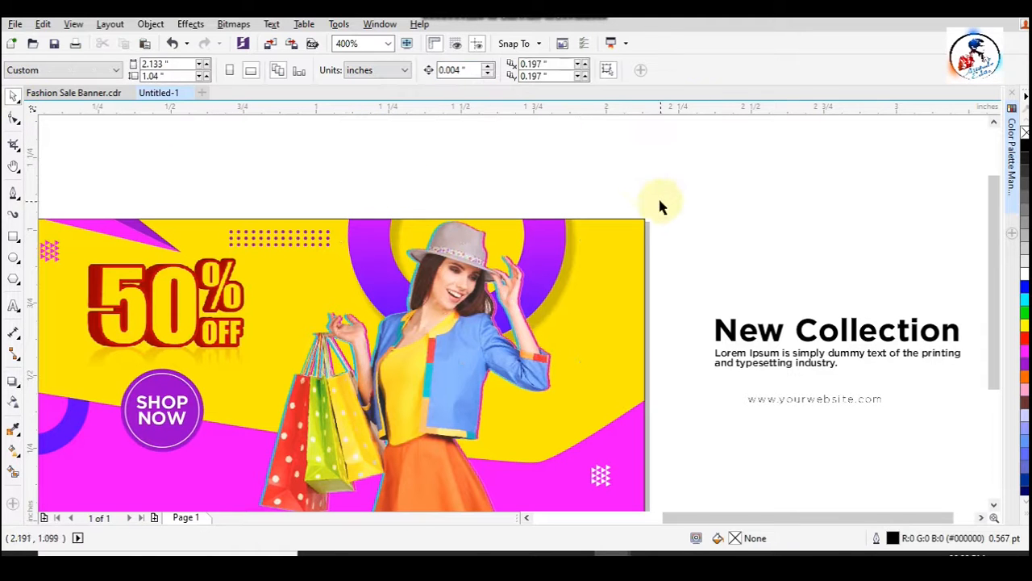
# - Move the New Collection heading with its Lorem Ipsum text onto the magenta wave below the SHOP NOW badge
pyautogui.press('F2')
pyautogui.scroll(-1, 492, 219)
pyautogui.moveTo(208, 204); pyautogui.dragTo(697, 391)
pyautogui.click(262, 354)
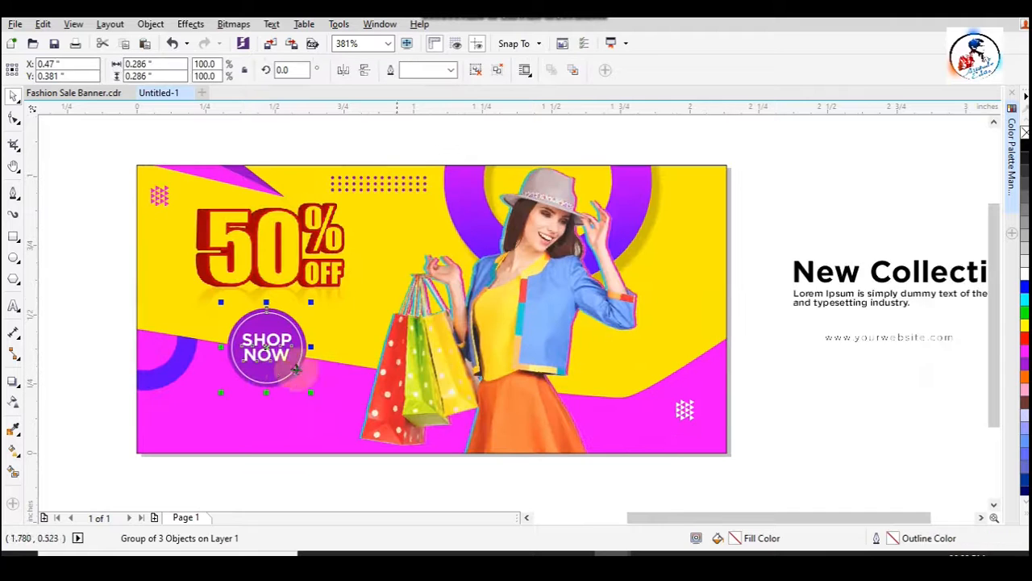
pyautogui.click(818, 276)
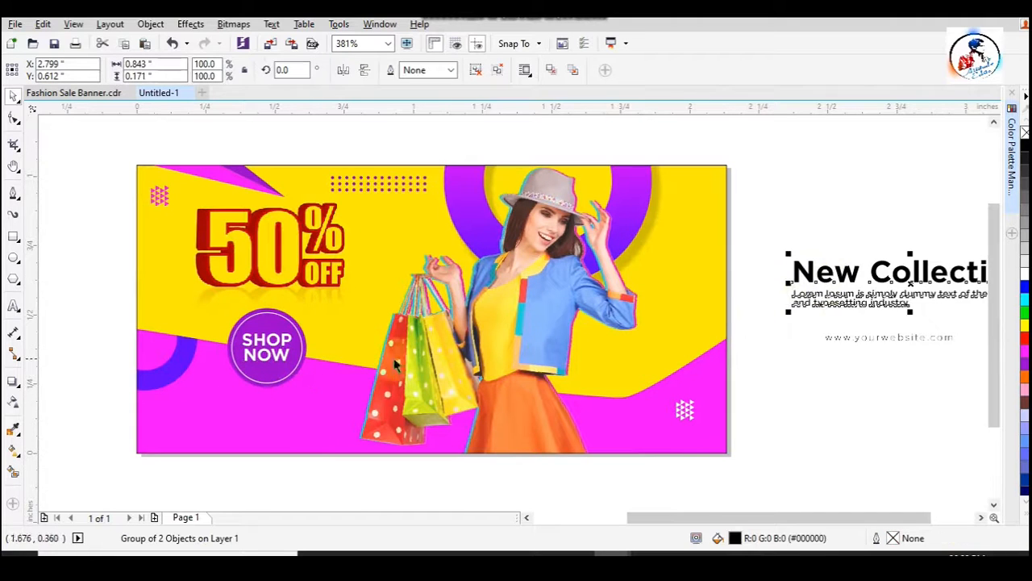
pyautogui.click(293, 329)
pyautogui.moveTo(876, 297); pyautogui.dragTo(388, 454)
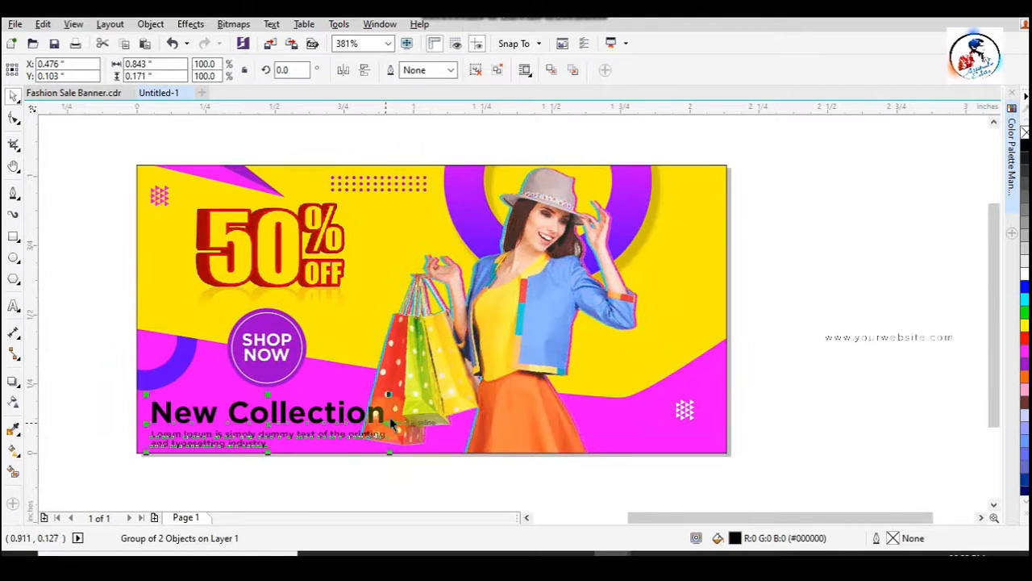
# - Move the shopping woman and the large purple ring behind her further right on the banner
pyautogui.keyDown('ctrl'); pyautogui.click(525, 317); pyautogui.keyUp('ctrl')
pyautogui.moveTo(524, 307); pyautogui.dragTo(569, 306)
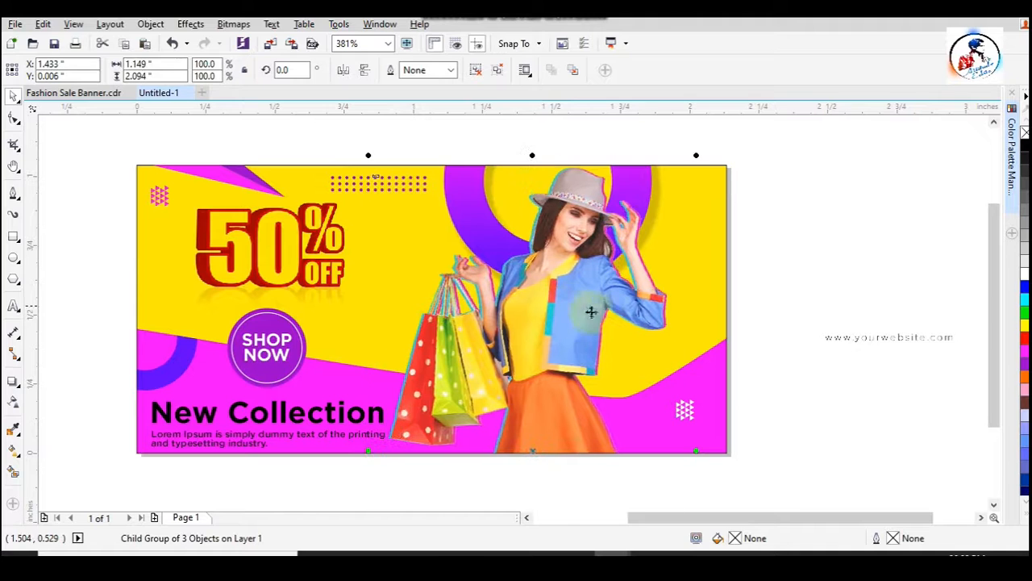
pyautogui.click(866, 382)
pyautogui.keyDown('ctrl'); pyautogui.click(465, 187); pyautogui.keyUp('ctrl')
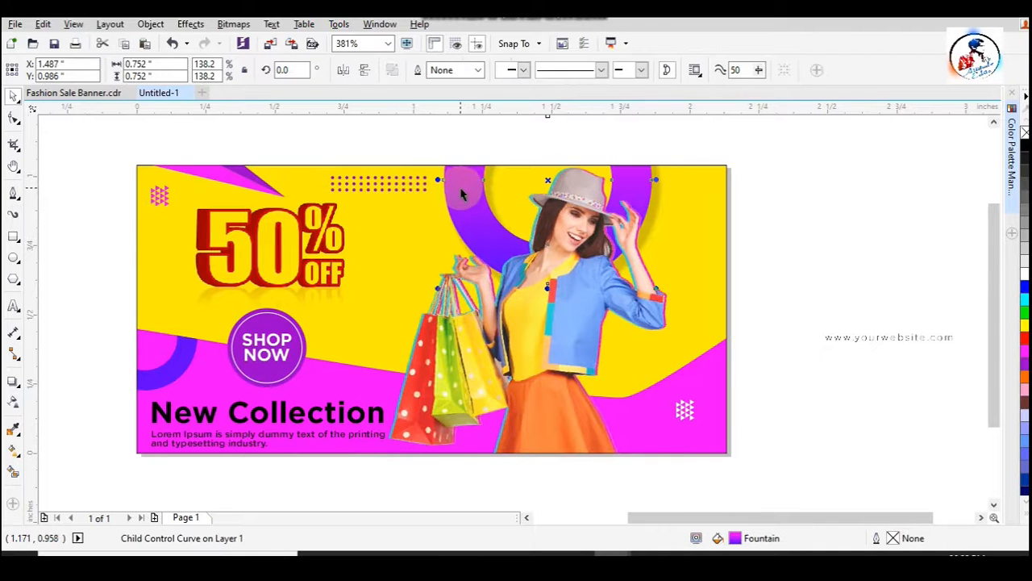
pyautogui.moveTo(458, 187); pyautogui.dragTo(493, 187)
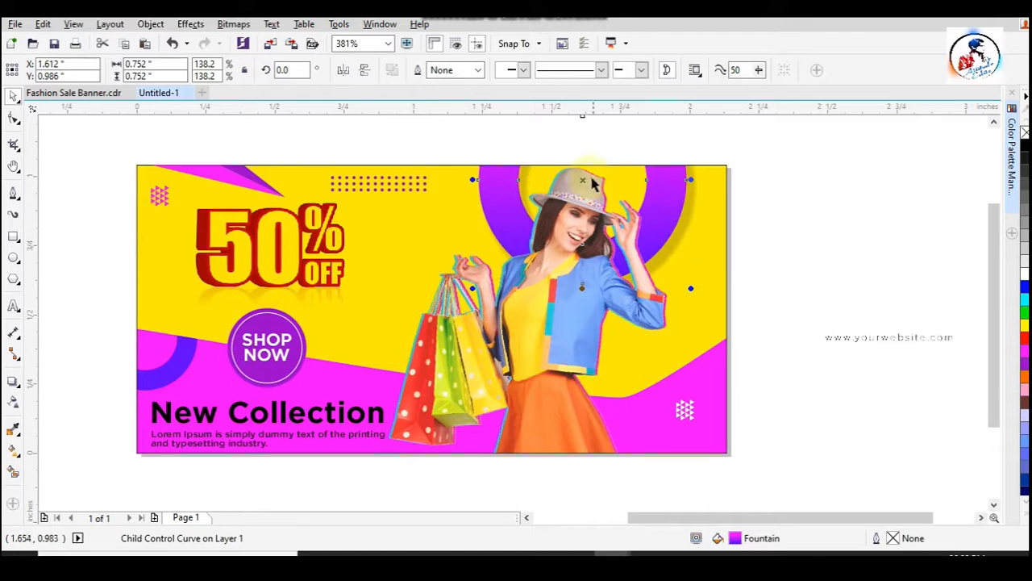
pyautogui.moveTo(585, 180); pyautogui.dragTo(581, 179)
pyautogui.click(743, 234)
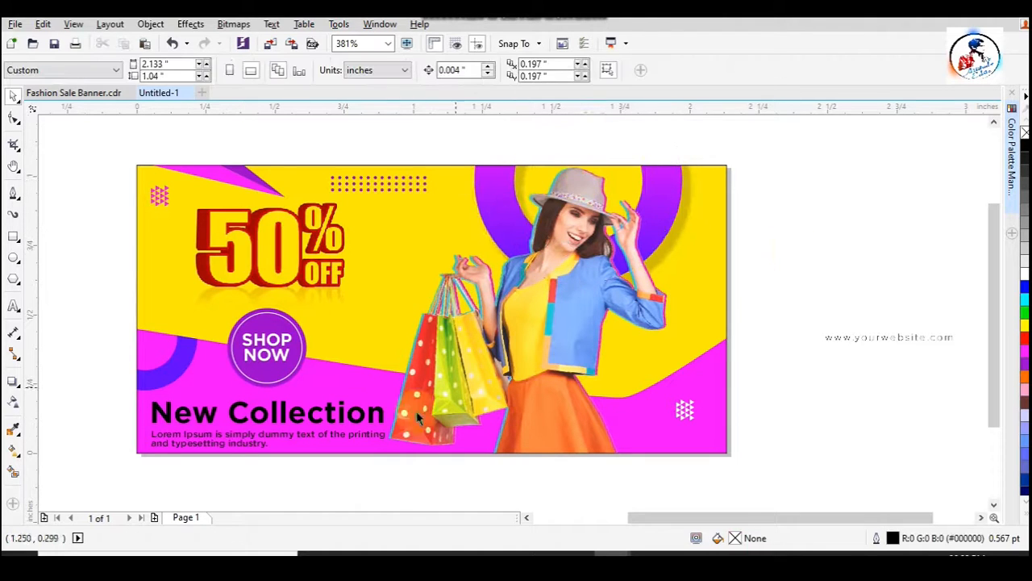
# - Shrink the New Collection text group to about 0.751" by 0.152" and fill it white
pyautogui.click(274, 426)
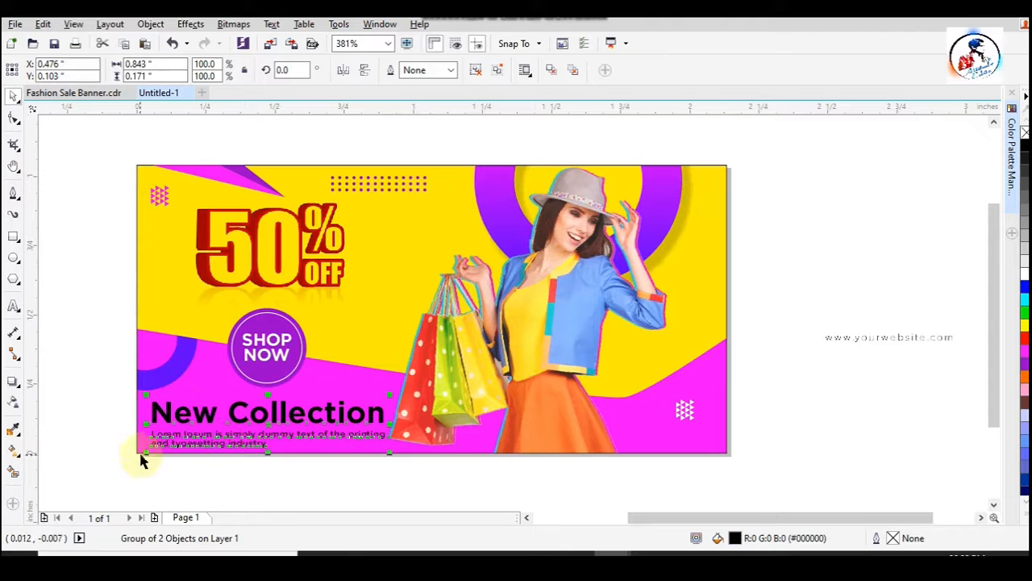
pyautogui.moveTo(148, 454); pyautogui.dragTo(165, 448)
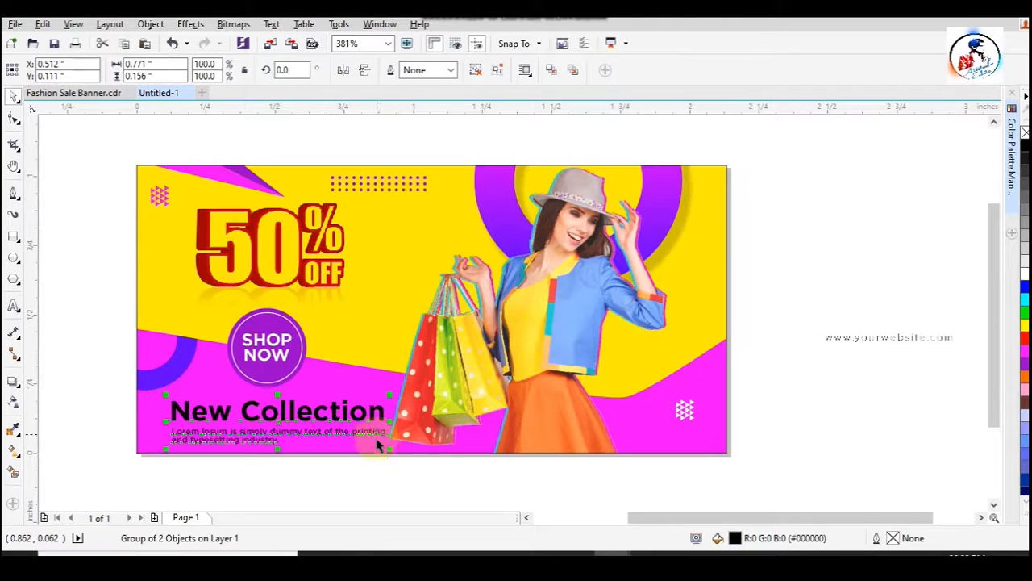
pyautogui.moveTo(376, 443); pyautogui.dragTo(387, 453)
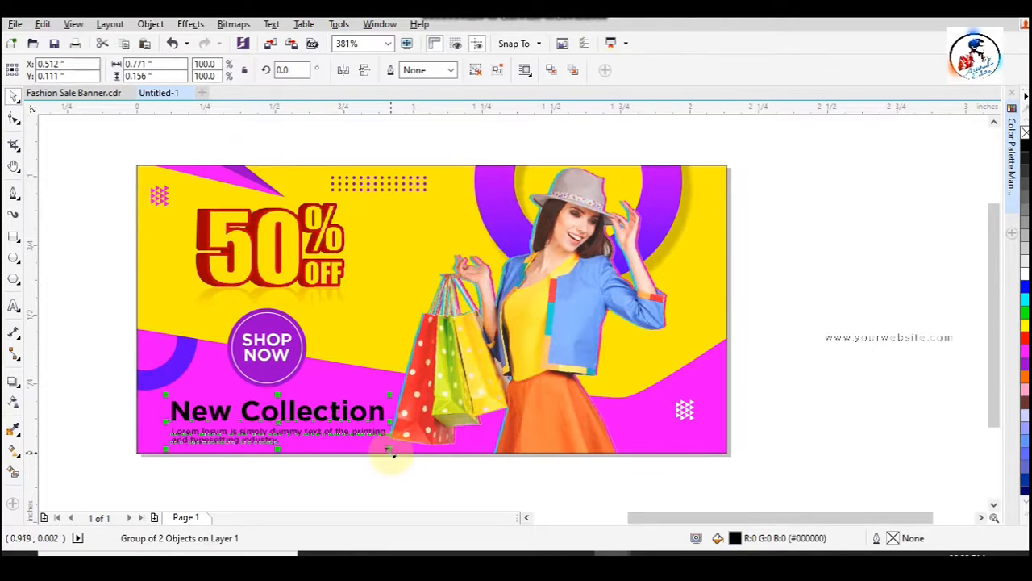
pyautogui.click(756, 337)
# - Shrink the SHOP NOW badge to about 0.258" across and nudge the New Collection text group slightly upward
pyautogui.click(272, 364)
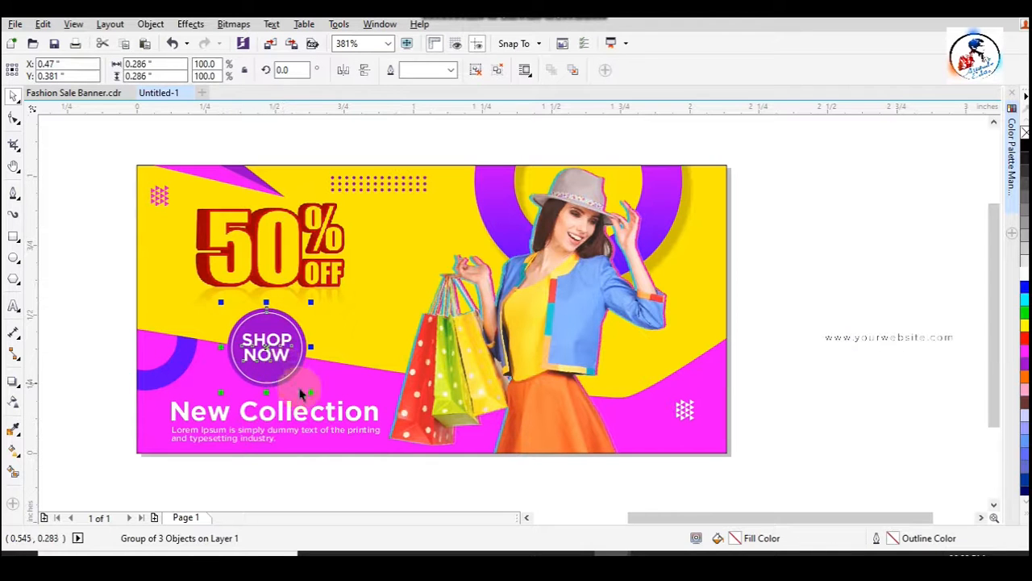
pyautogui.moveTo(311, 392); pyautogui.dragTo(301, 384)
pyautogui.moveTo(250, 425); pyautogui.dragTo(250, 418)
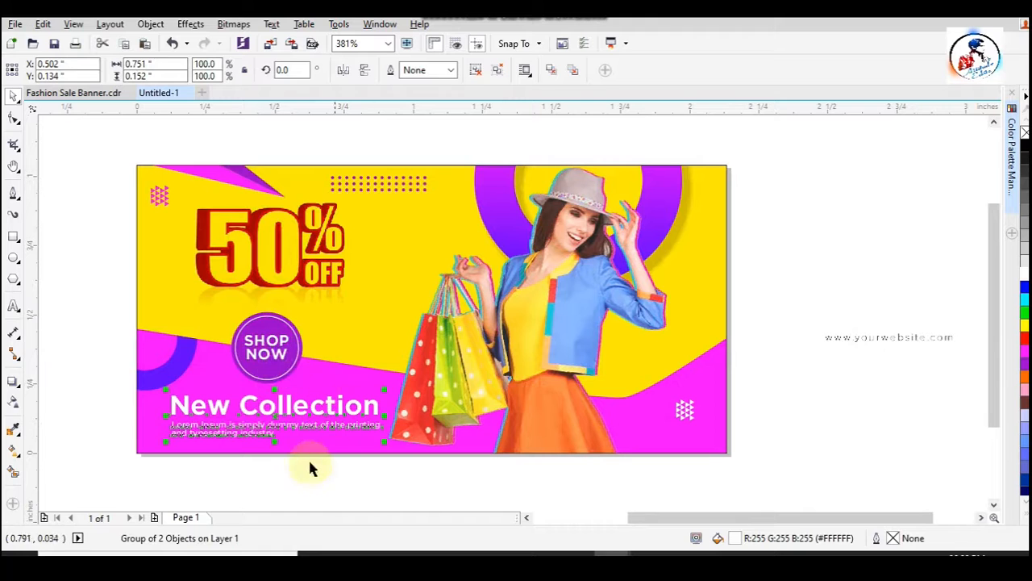
# - Left-align the 50% OFF art with the New Collection text and skew it so it slants slightly upward to the right
pyautogui.click(229, 282)
pyautogui.keyDown('shift'); pyautogui.click(247, 404); pyautogui.keyUp('shift')
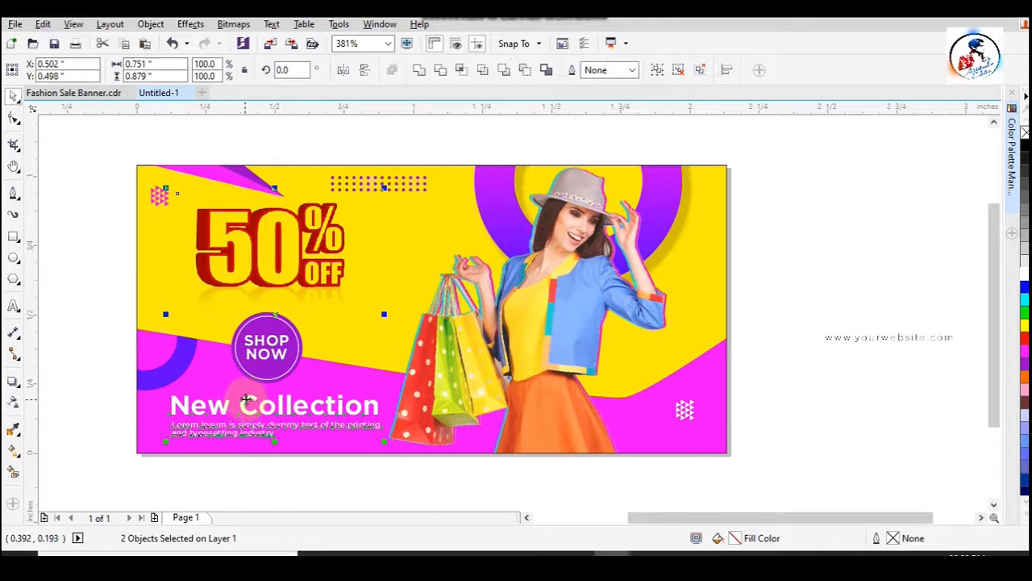
pyautogui.press('l')
pyautogui.click(278, 252)
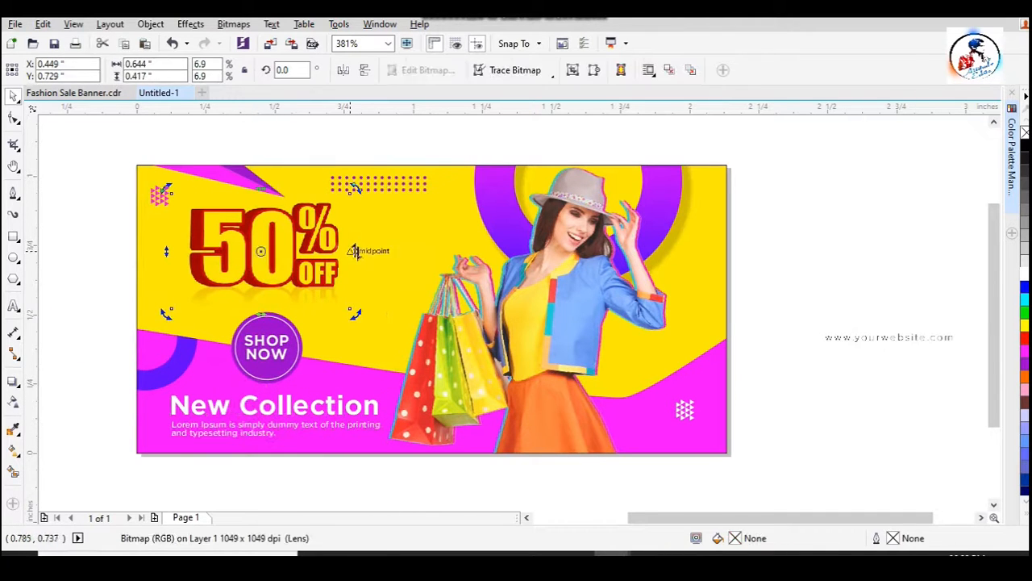
pyautogui.click(72, 264)
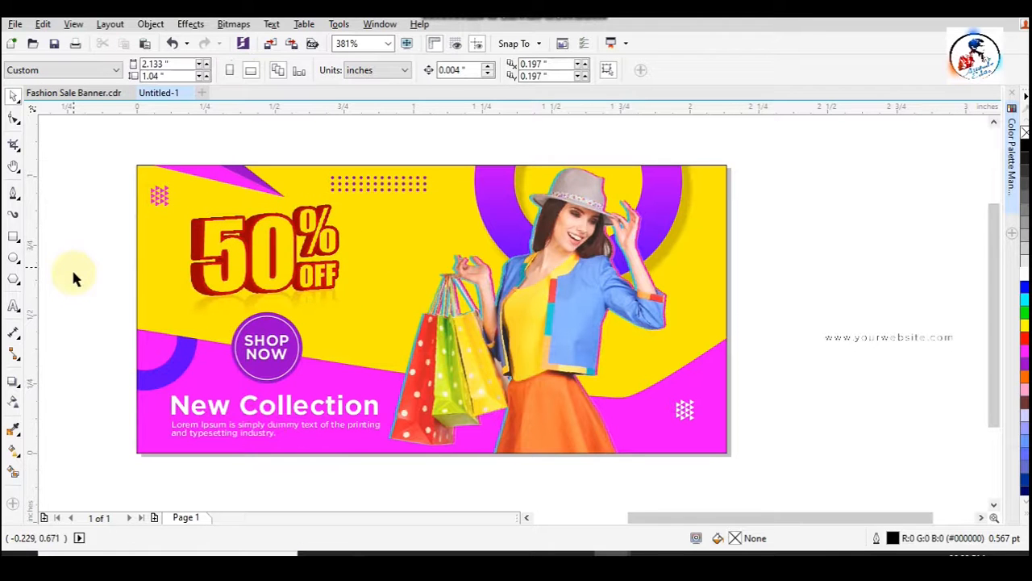
# - Try to skew the SHOP NOW badge vertically like the 50% OFF art, and undo the skew
pyautogui.click(245, 352)
pyautogui.click(235, 349)
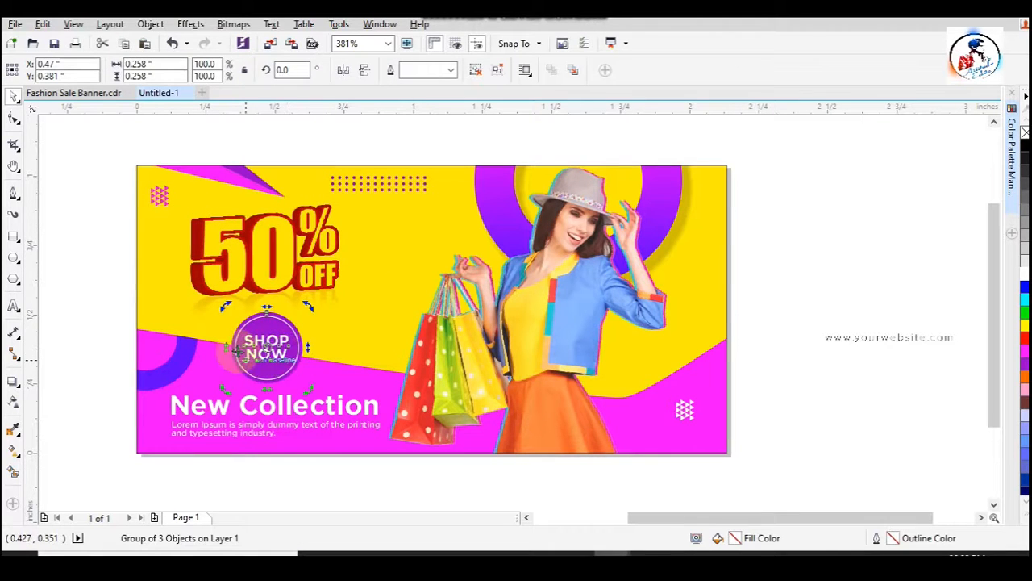
pyautogui.moveTo(224, 350); pyautogui.dragTo(149, 395)
pyautogui.hotkey('ctrl', 'z')
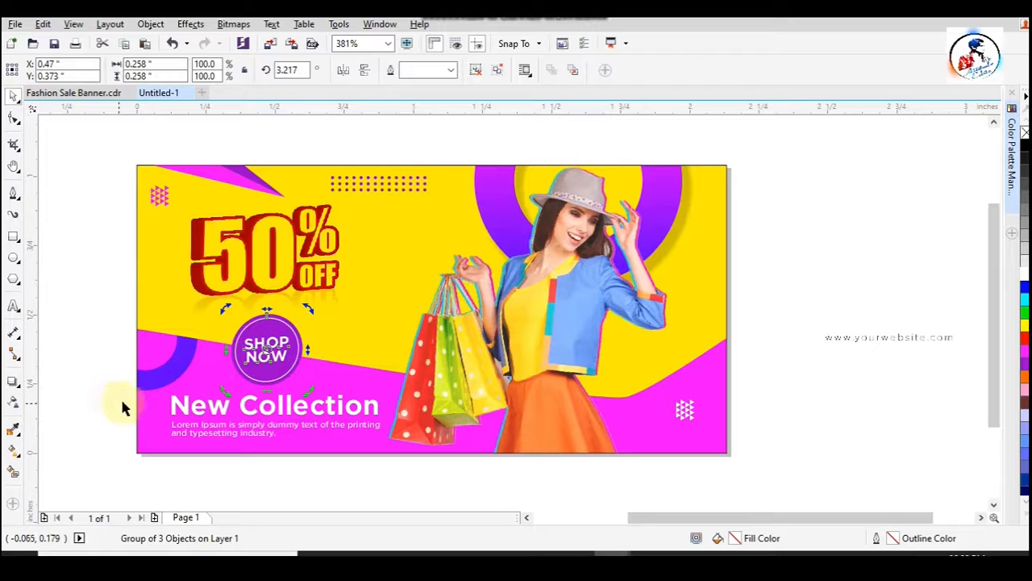
pyautogui.click(416, 472)
pyautogui.click(293, 352)
pyautogui.click(292, 425)
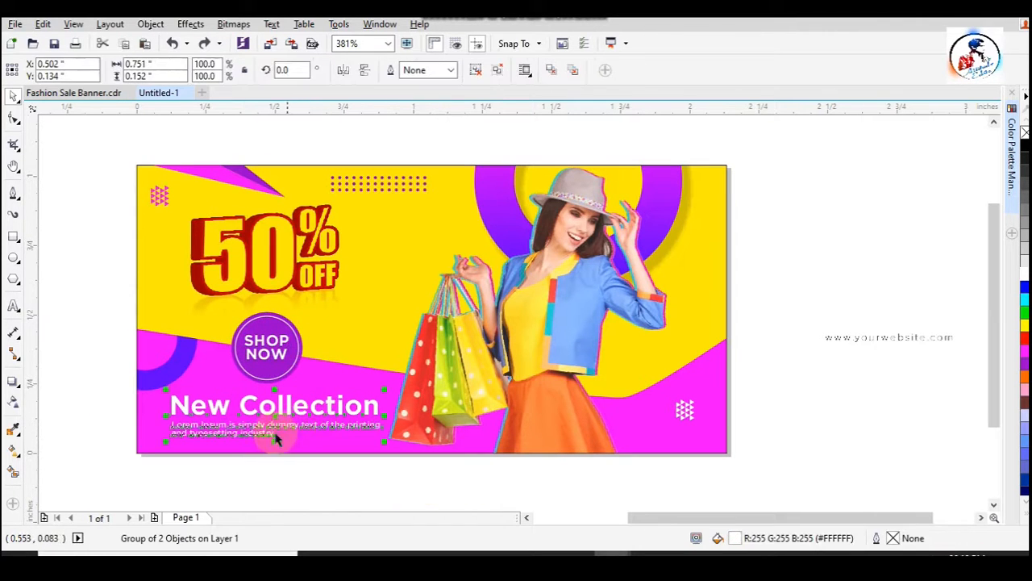
# - Enlarge the blue ring at the banner's left edge and reposition it so its arc reaches closer to the SHOP NOW badge
pyautogui.keyDown('ctrl'); pyautogui.click(182, 372); pyautogui.keyUp('ctrl')
pyautogui.keyDown('ctrl'); pyautogui.click(183, 372); pyautogui.keyUp('ctrl')
pyautogui.moveTo(203, 394); pyautogui.dragTo(233, 425)
pyautogui.moveTo(205, 370); pyautogui.dragTo(201, 362)
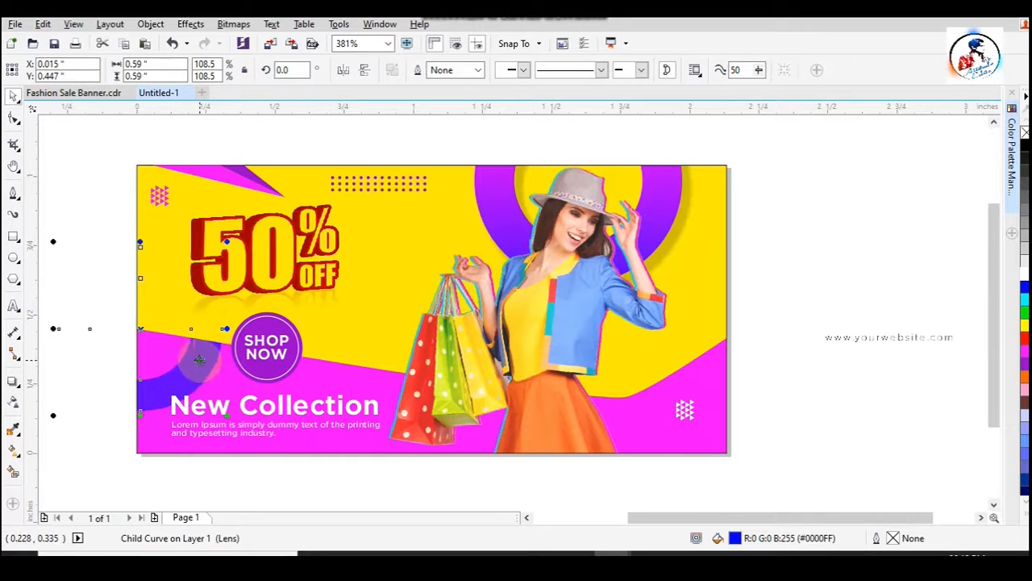
pyautogui.moveTo(229, 418); pyautogui.dragTo(239, 430)
pyautogui.moveTo(191, 365); pyautogui.dragTo(187, 348)
pyautogui.moveTo(231, 410); pyautogui.dragTo(226, 404)
pyautogui.click(778, 408)
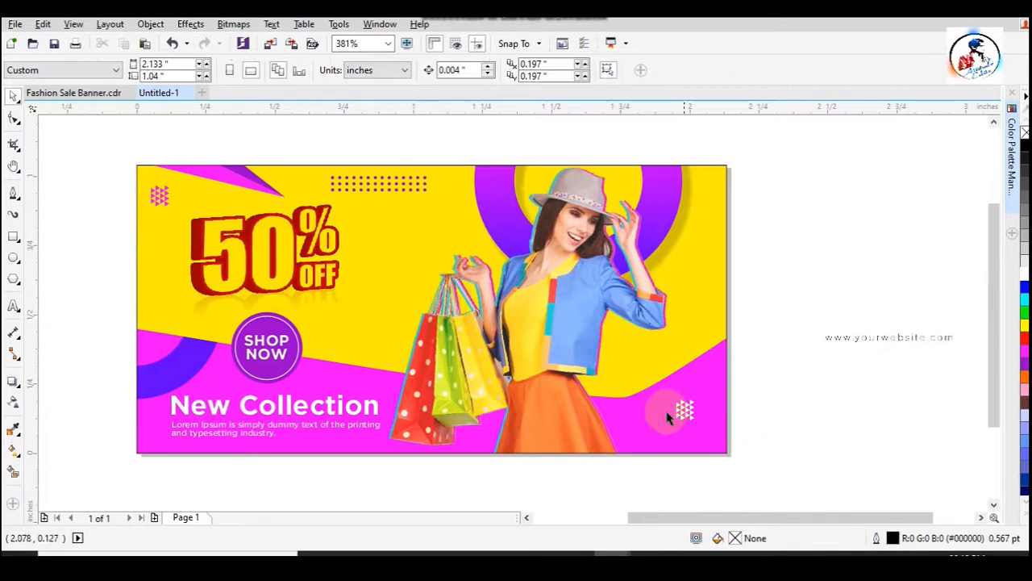
# - Nudge the white triangle pattern on the magenta wave slightly downward
pyautogui.click(686, 411)
pyautogui.moveTo(685, 411); pyautogui.dragTo(686, 415)
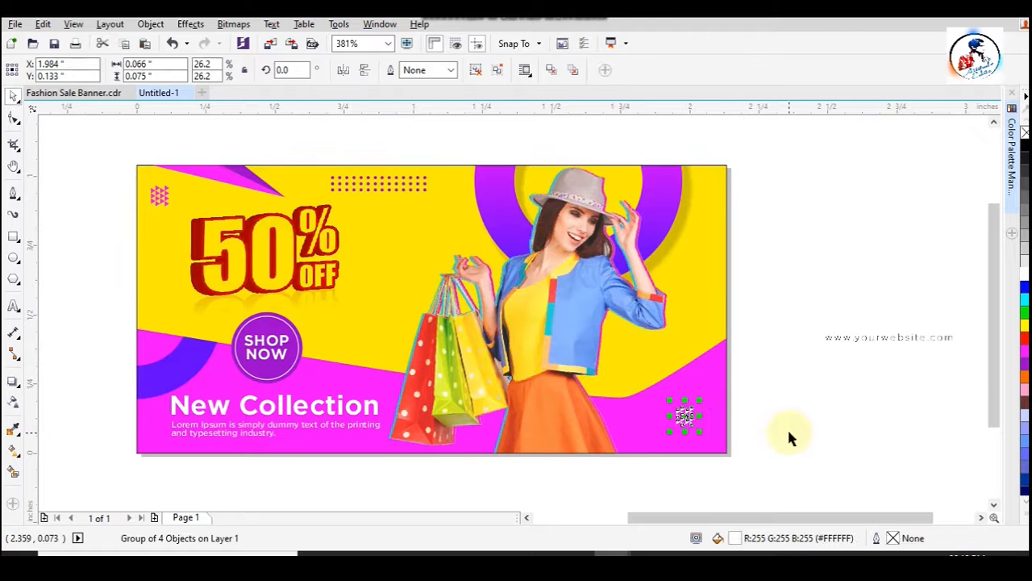
pyautogui.click(787, 427)
# - Reshape the magenta wave by raising its upper-right corner node slightly
pyautogui.keyDown('ctrl'); pyautogui.click(647, 411); pyautogui.keyUp('ctrl')
pyautogui.click(712, 380)
pyautogui.keyDown('ctrl'); pyautogui.click(711, 382); pyautogui.keyUp('ctrl')
pyautogui.click(14, 118)
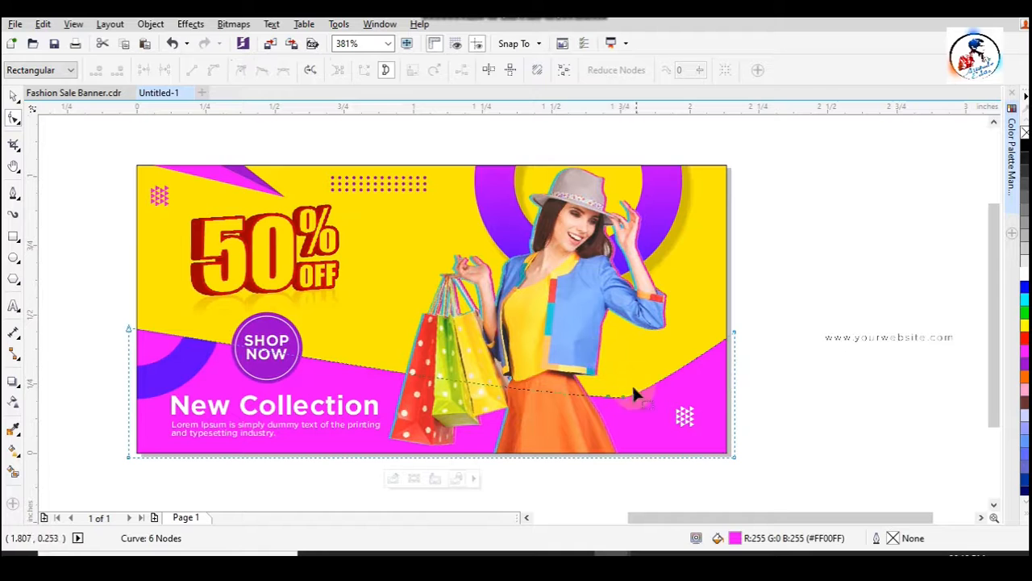
pyautogui.moveTo(723, 318)
pyautogui.mouseDown()
pyautogui.moveTo(743, 344)
pyautogui.moveTo(735, 325)
pyautogui.mouseUp()
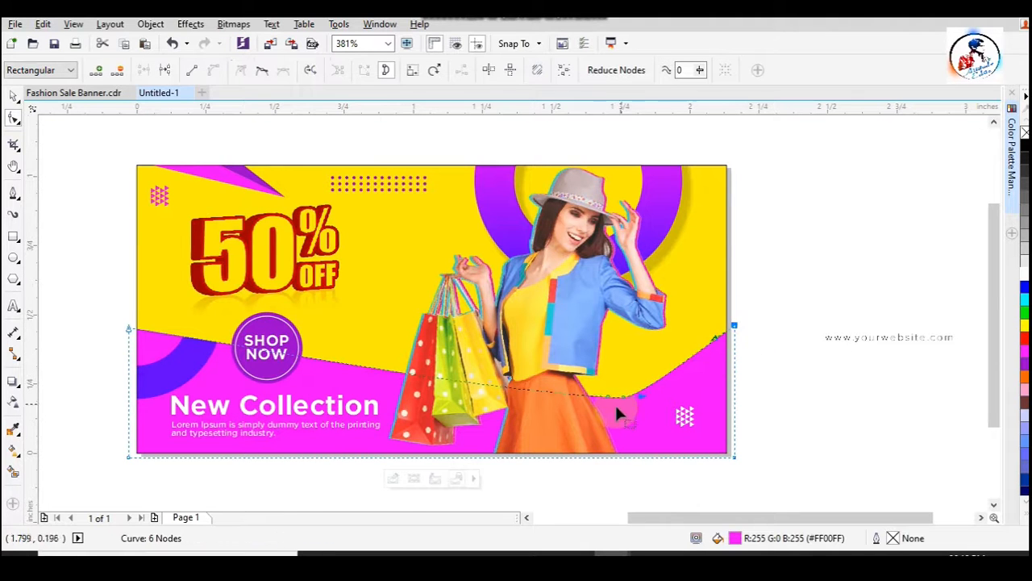
pyautogui.click(14, 95)
pyautogui.click(811, 398)
pyautogui.moveTo(883, 338); pyautogui.dragTo(674, 394)
pyautogui.write('90')
pyautogui.press('Return')
pyautogui.click(816, 295)
pyautogui.click(682, 360)
pyautogui.moveTo(682, 360); pyautogui.dragTo(713, 228)
pyautogui.click(851, 277)
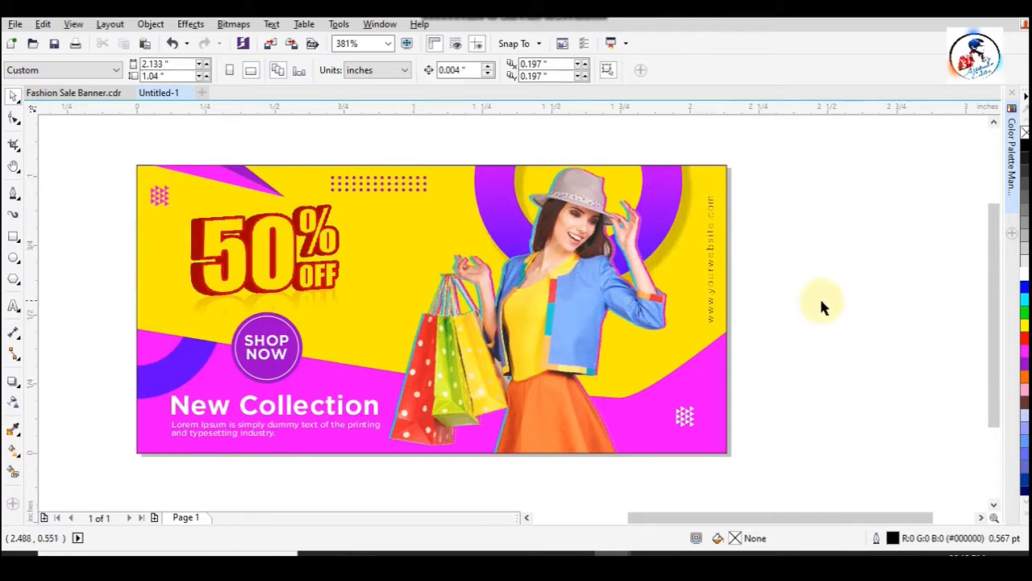
# - Copy one triangle of the white pattern beside the 50% OFF art, enlarge it to about 0.074" by 0.085" and fill it magenta
pyautogui.keyDown('ctrl'); pyautogui.click(692, 410); pyautogui.keyUp('ctrl')
pyautogui.keyDown('ctrl'); pyautogui.click(692, 411); pyautogui.keyUp('ctrl')
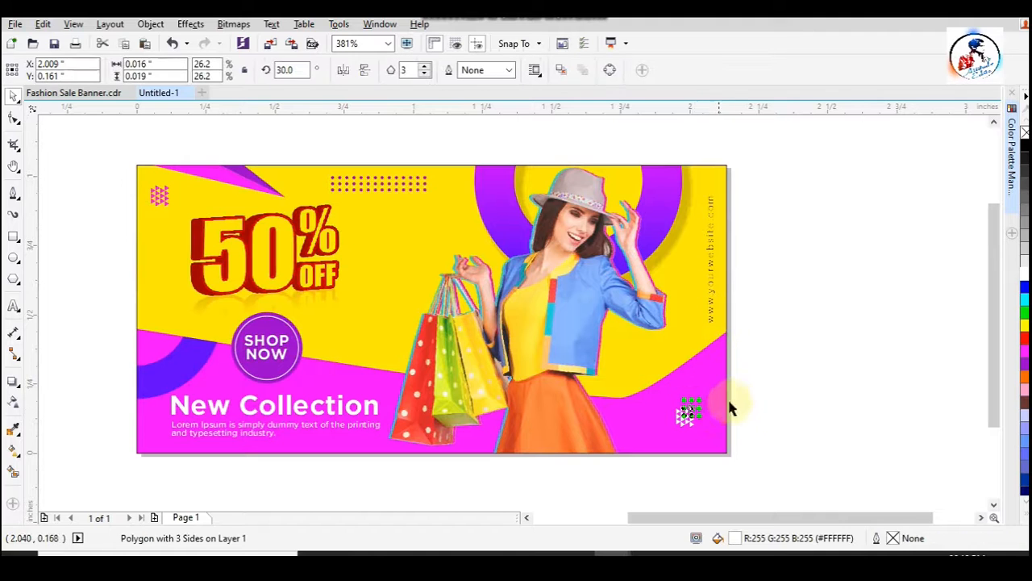
pyautogui.moveTo(693, 408); pyautogui.dragTo(384, 266)
pyautogui.click(397, 319)
pyautogui.click(381, 265)
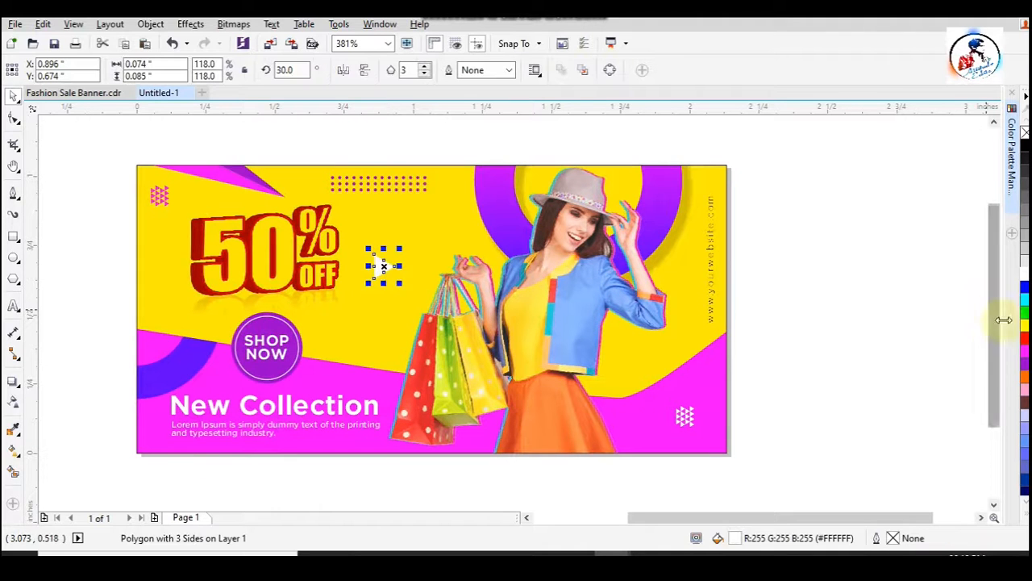
pyautogui.click(853, 339)
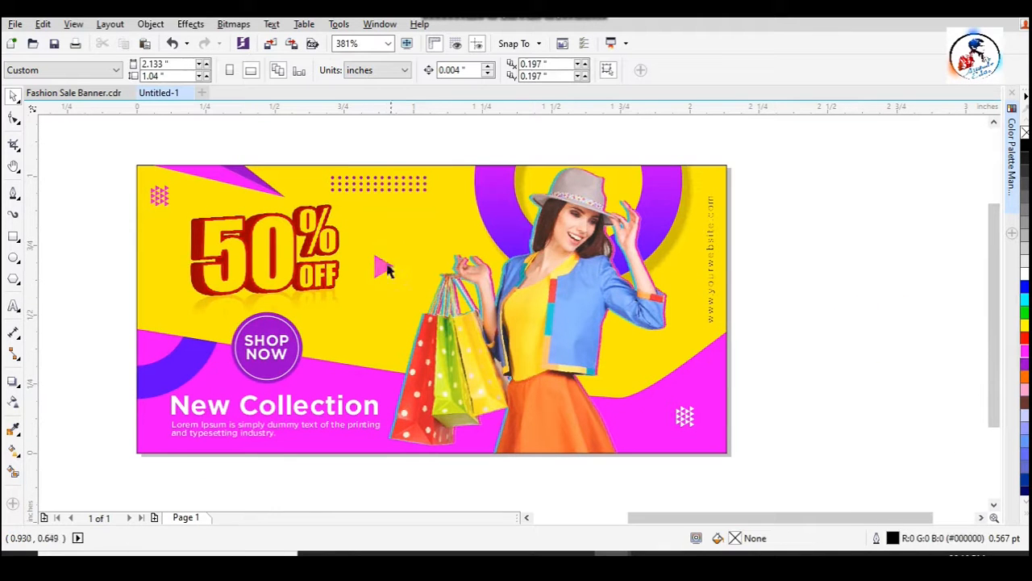
# - Add two small copies of the magenta triangle at its tip, rotated to 210 degrees, with the lower one about 0.034" by 0.04"
pyautogui.click(381, 273)
pyautogui.scroll(2, 395, 252)
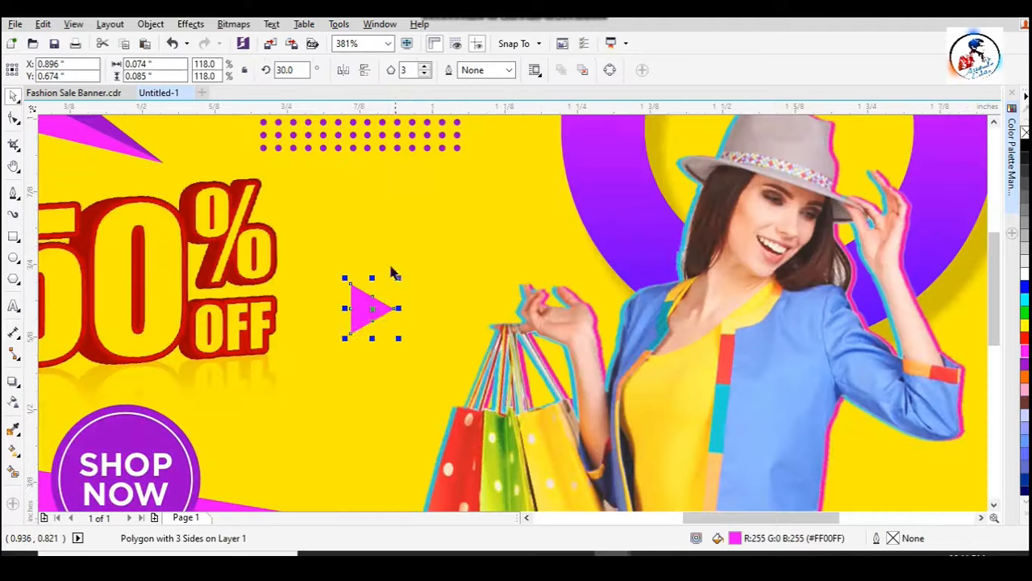
pyautogui.moveTo(343, 337); pyautogui.dragTo(408, 343)
pyautogui.scroll(1, 398, 291)
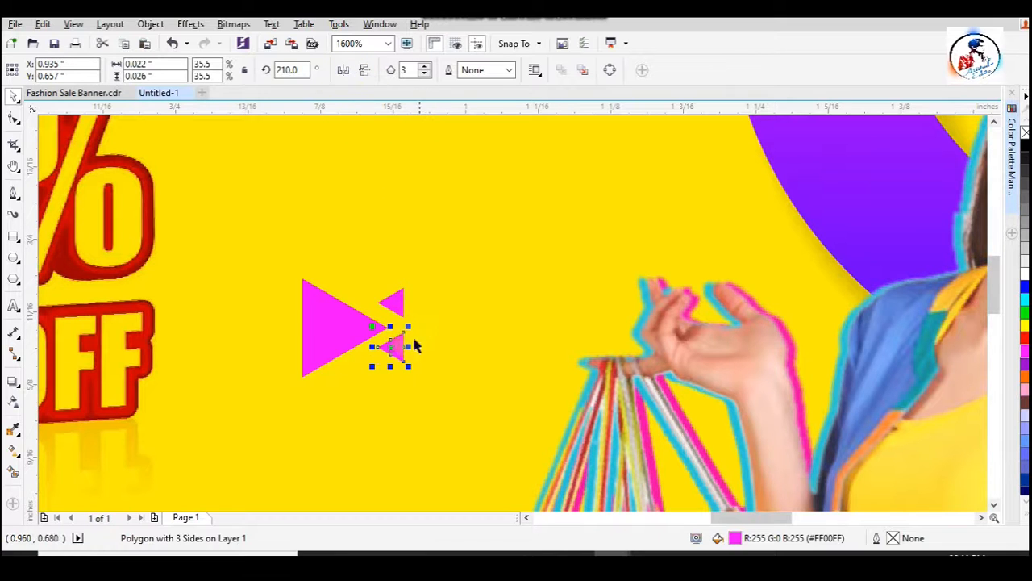
pyautogui.moveTo(408, 367); pyautogui.dragTo(421, 383)
pyautogui.scroll(-1, 415, 279)
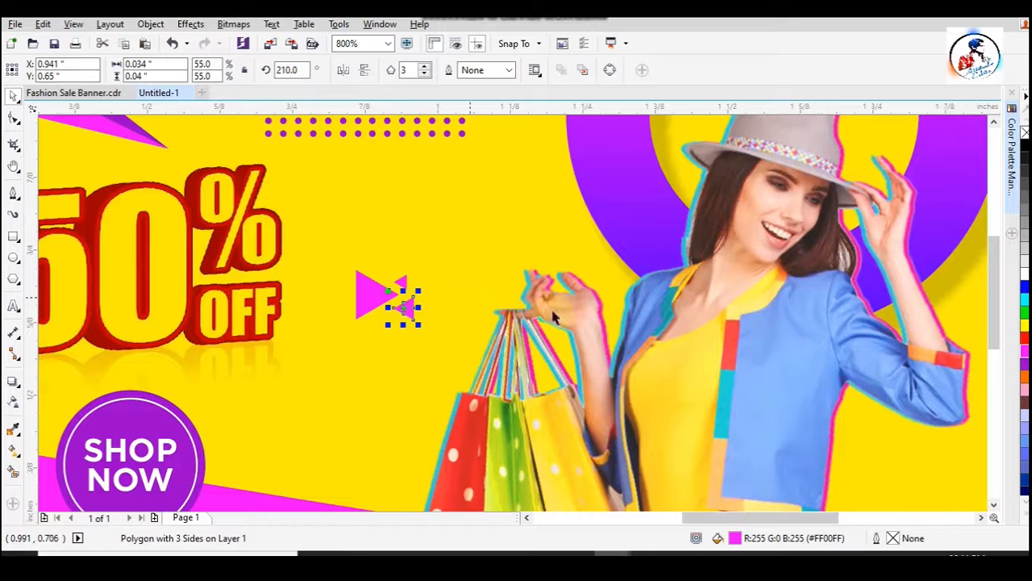
# - Group the three magenta triangles and shift the group slightly up and to the right
pyautogui.keyDown('shift'); pyautogui.click(407, 284); pyautogui.keyUp('shift')
pyautogui.hotkey('ctrl', 'g')
pyautogui.scroll(-1, 409, 270)
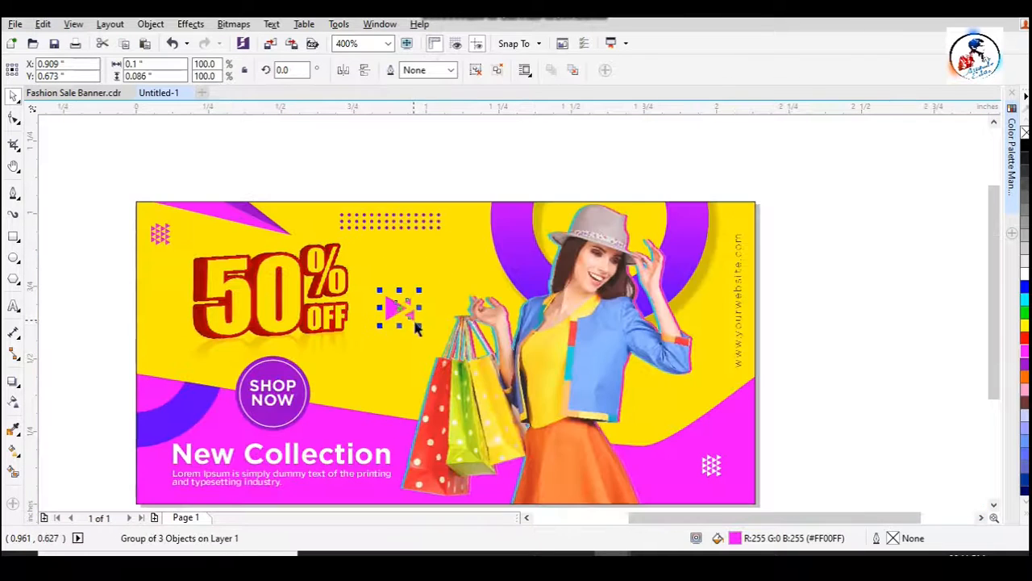
pyautogui.moveTo(407, 312)
pyautogui.mouseDown()
pyautogui.moveTo(421, 298)
pyautogui.moveTo(411, 303)
pyautogui.mouseUp()
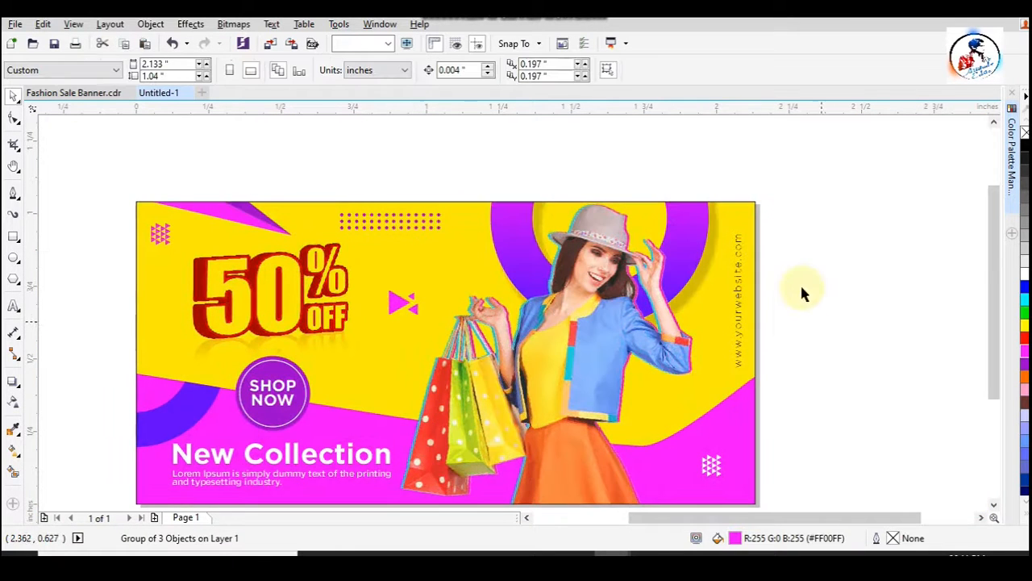
pyautogui.click(800, 286)
# - Draw a circle about 0.033" across beside the SHOP NOW badge, filled purple #9900CC with no outline
pyautogui.scroll(-1, 405, 274)
pyautogui.press('z')
pyautogui.moveTo(254, 215); pyautogui.dragTo(608, 411)
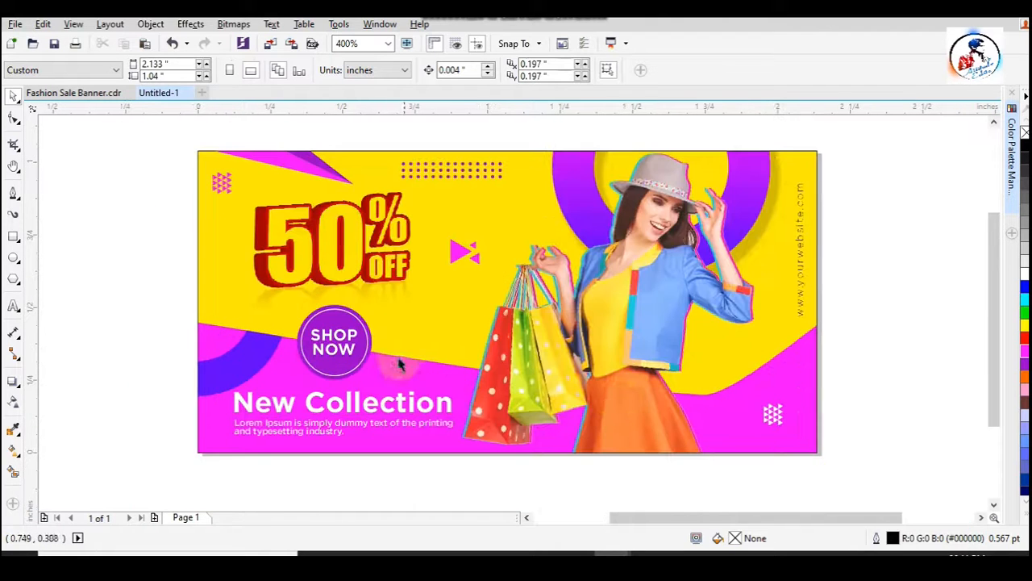
pyautogui.click(14, 260)
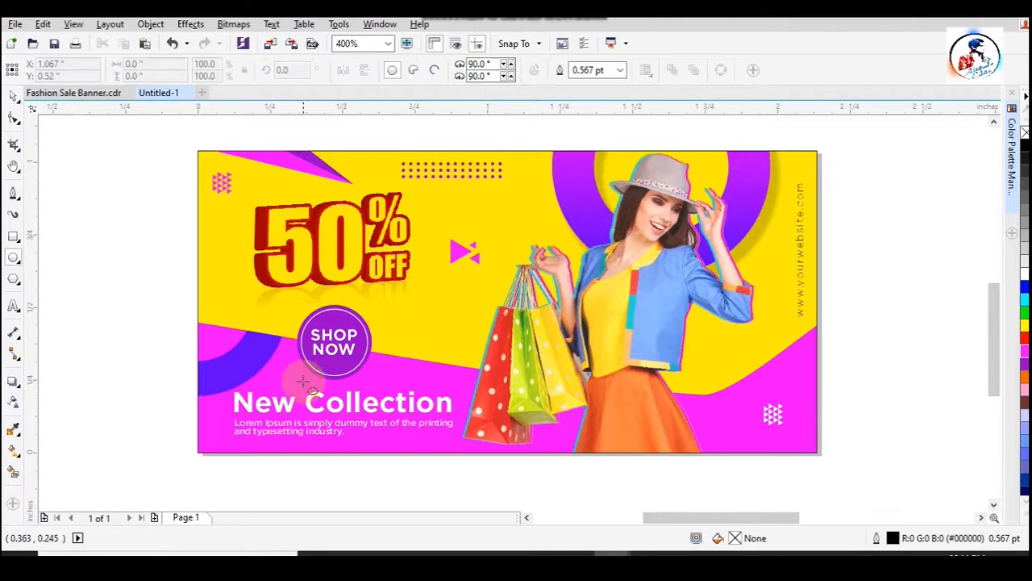
pyautogui.scroll(1, 303, 383)
pyautogui.moveTo(280, 363); pyautogui.dragTo(297, 375)
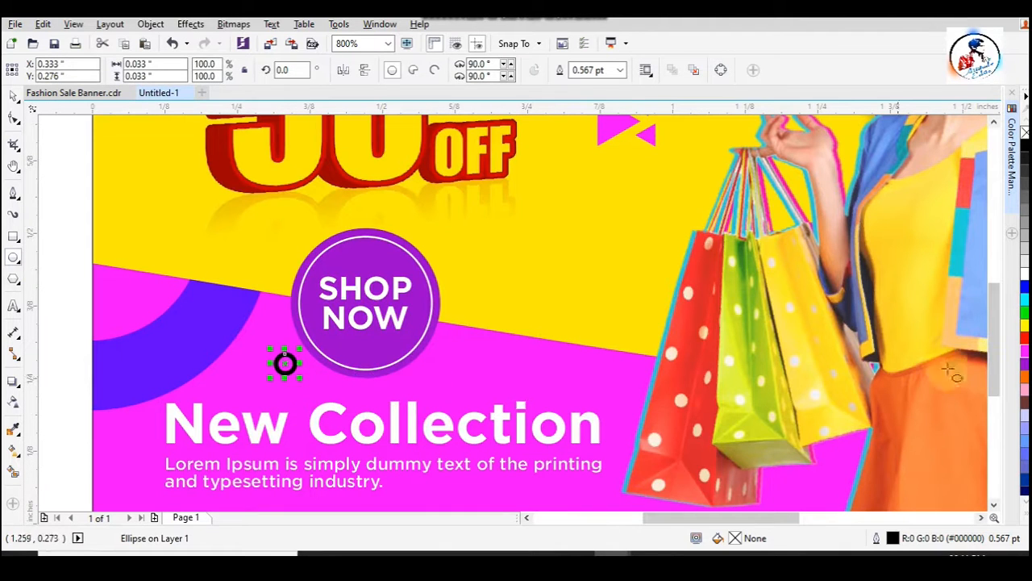
pyautogui.rightClick(1025, 132)
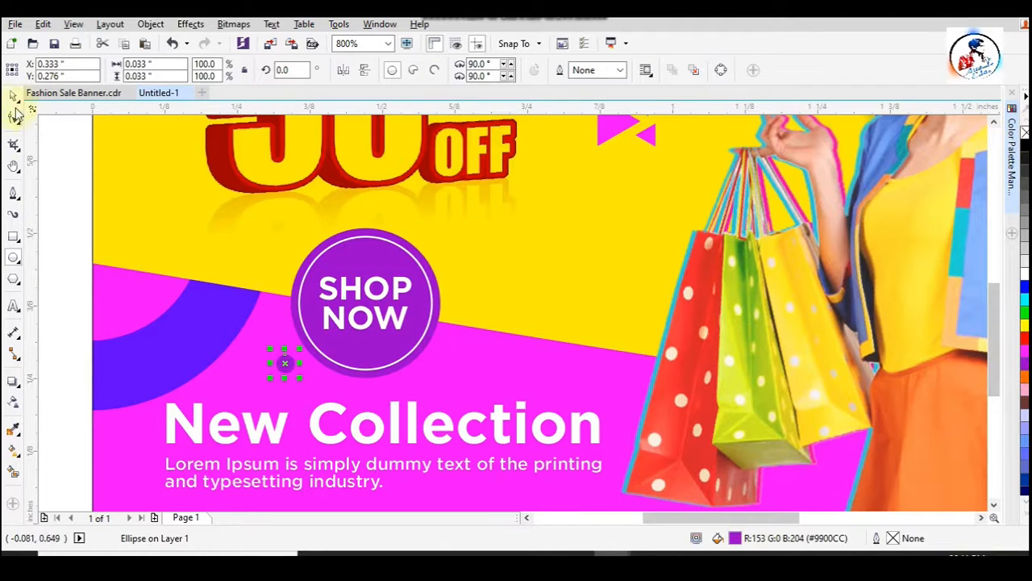
pyautogui.click(65, 180)
# - Enlarge the small purple circle slightly toward the SHOP NOW badge
pyautogui.click(285, 362)
pyautogui.moveTo(300, 349); pyautogui.dragTo(307, 342)
pyautogui.click(91, 248)
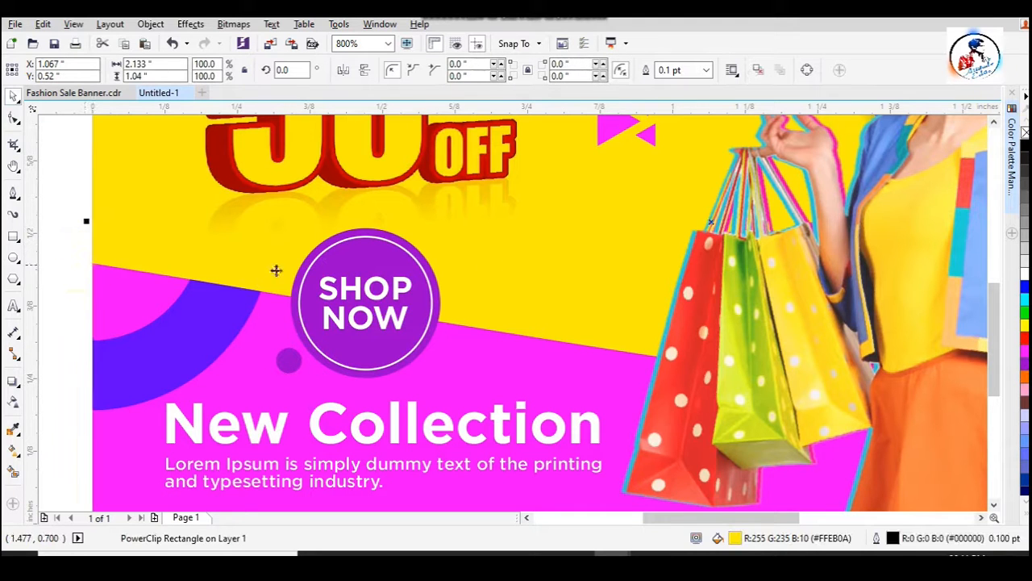
pyautogui.click(78, 272)
pyautogui.scroll(-2, 274, 343)
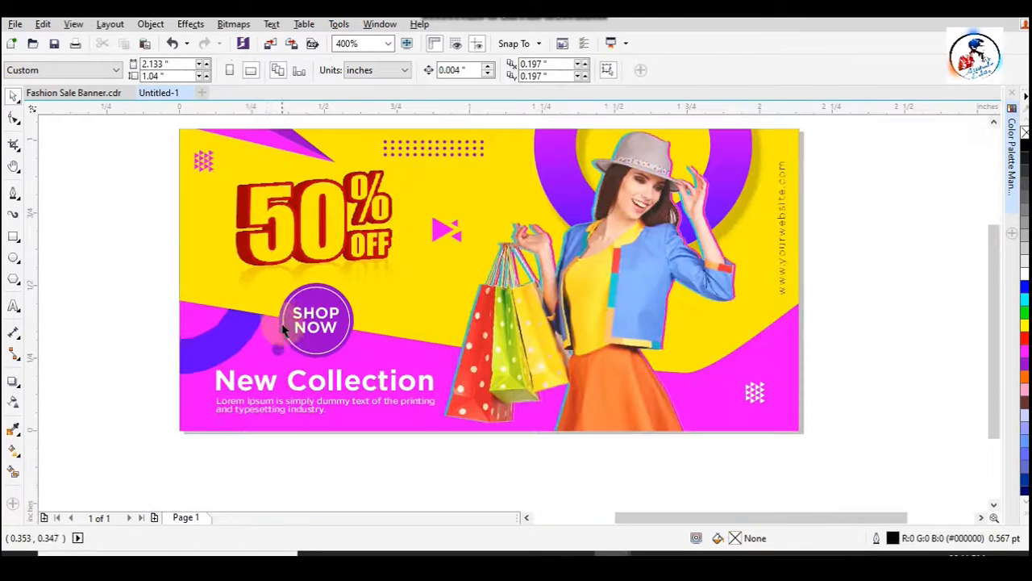
# - Nudge the 50% OFF artwork slightly down toward the SHOP NOW badge
pyautogui.scroll(-1, 283, 313)
pyautogui.press('F2')
pyautogui.moveTo(192, 201); pyautogui.dragTo(594, 398)
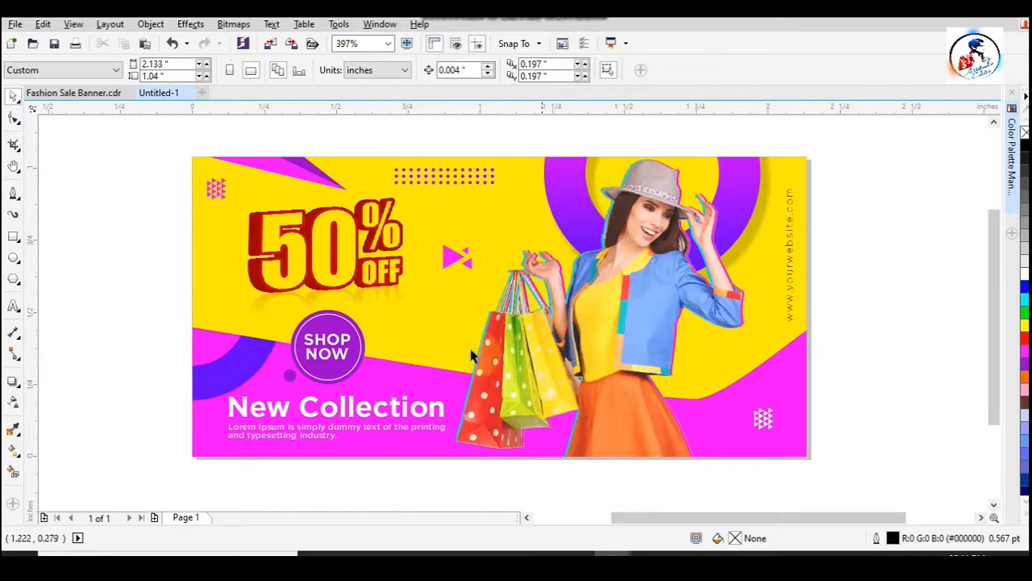
pyautogui.click(336, 266)
pyautogui.press('Down')
pyautogui.press('Down')
pyautogui.press('Down')
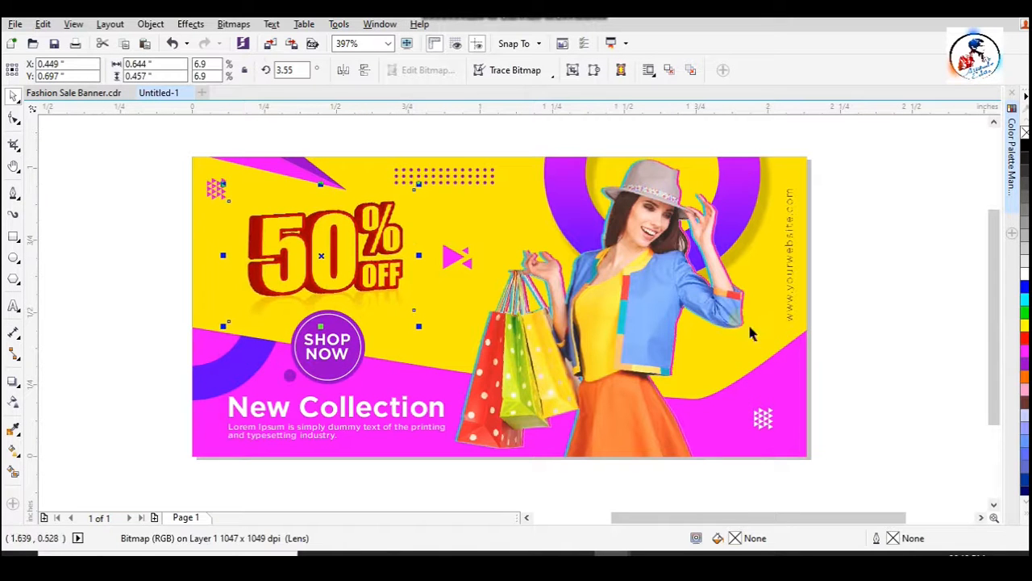
pyautogui.press('Up')
pyautogui.click(936, 334)
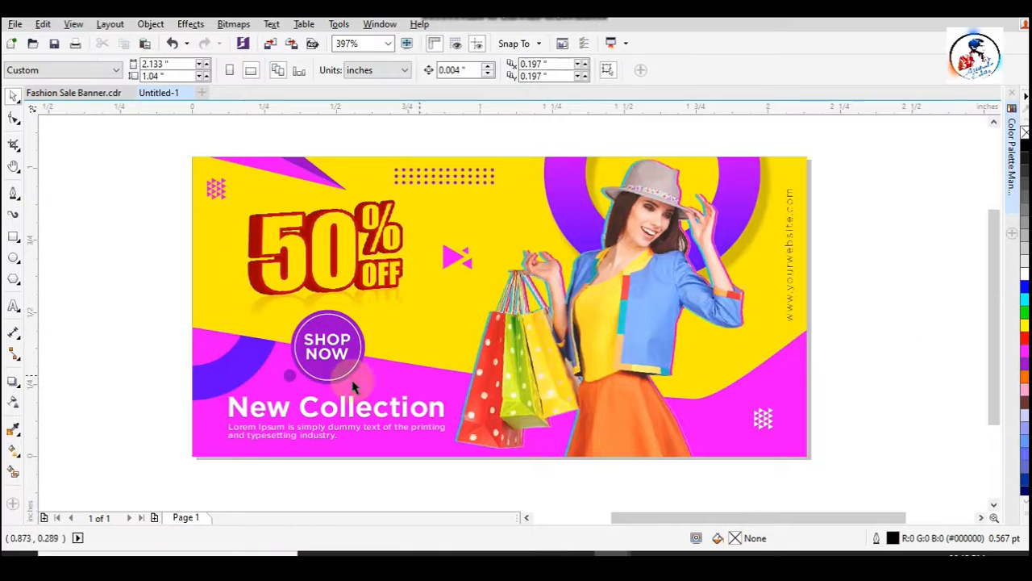
pyautogui.click(353, 369)
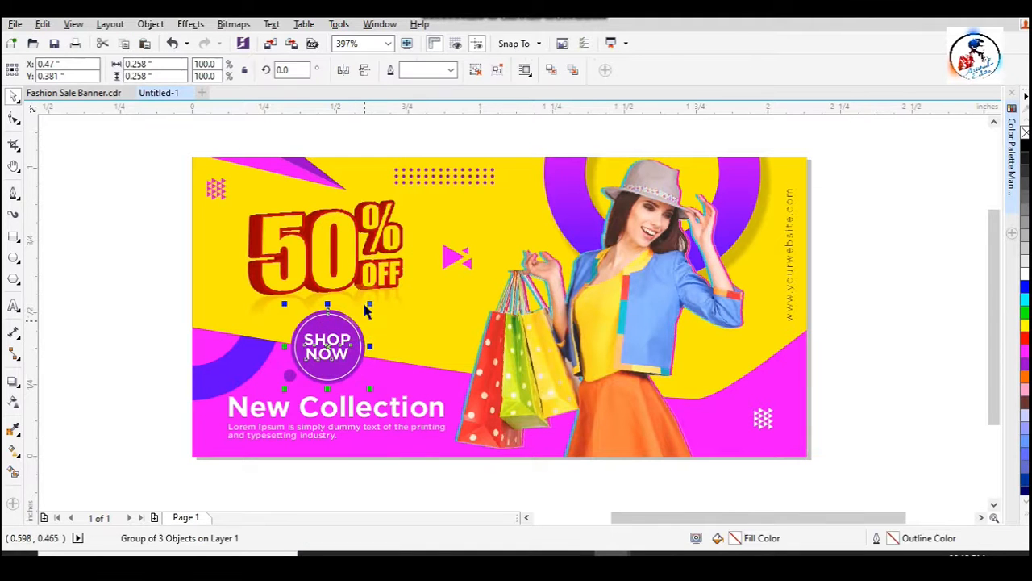
pyautogui.click(365, 308)
pyautogui.click(883, 316)
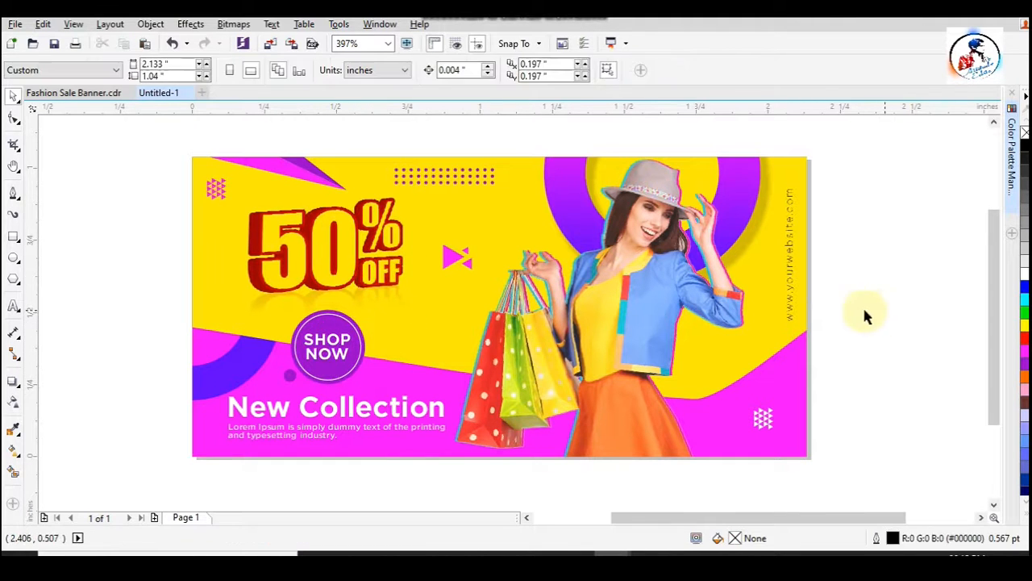
# - Apply a uniform transparency to the purple dot pattern near the banner's upper edge
pyautogui.click(463, 185)
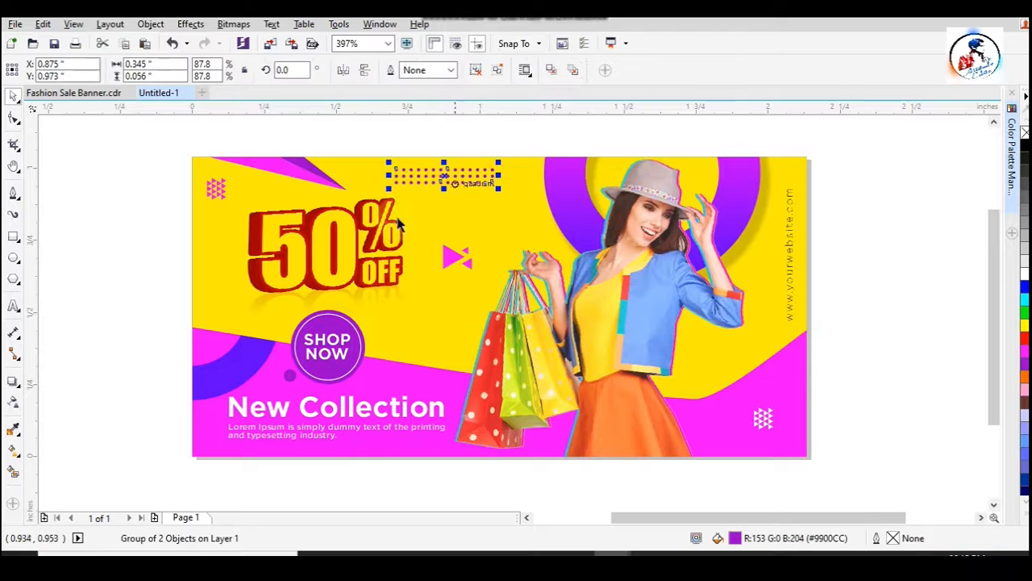
pyautogui.click(13, 404)
pyautogui.moveTo(417, 204); pyautogui.dragTo(420, 205)
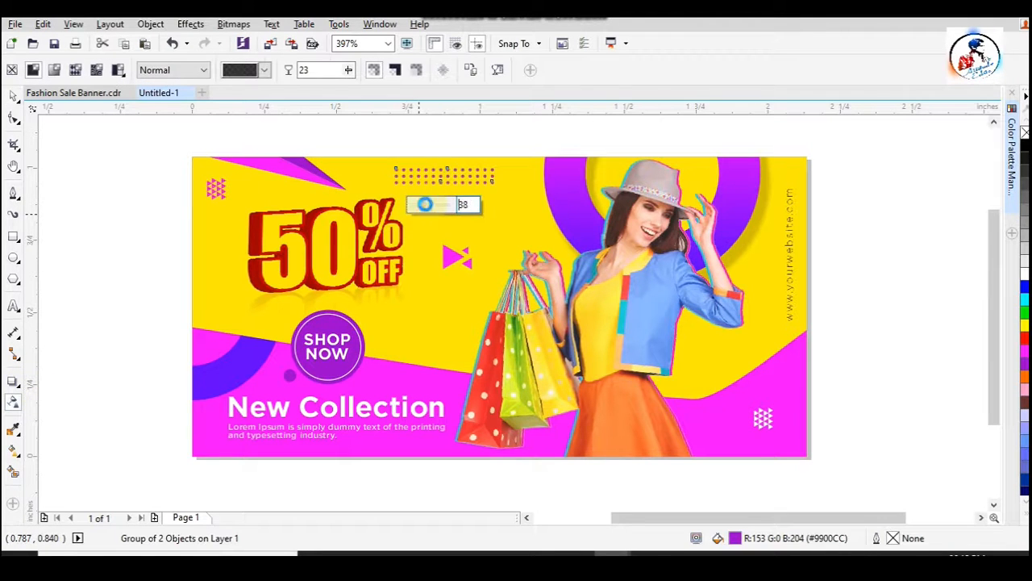
pyautogui.click(14, 96)
pyautogui.click(166, 252)
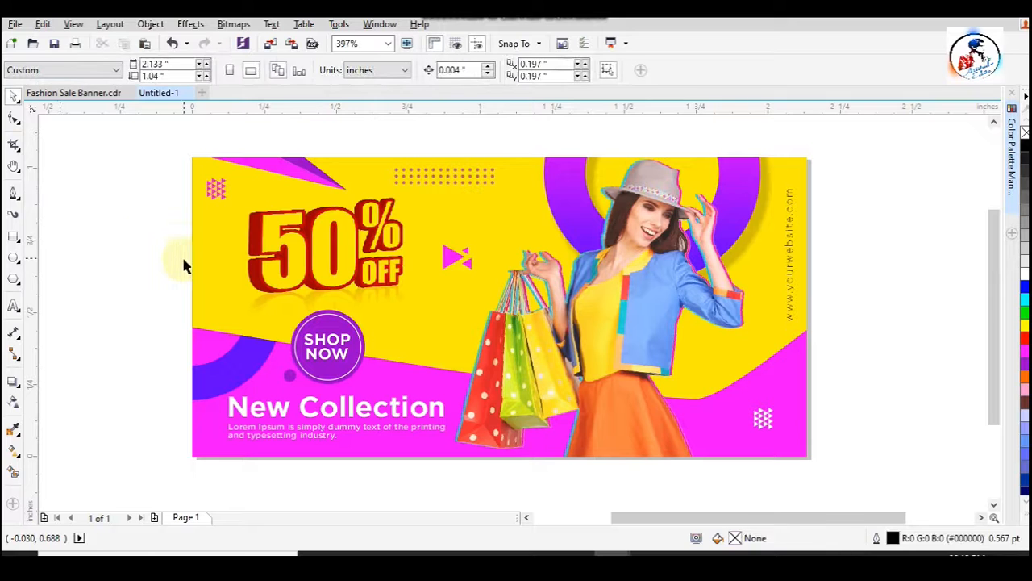
# - Draw a narrow triangle about 0.103" by 0.07" just right of the SHOP NOW badge, filled magenta #FF00FF with no outline
pyautogui.click(14, 193)
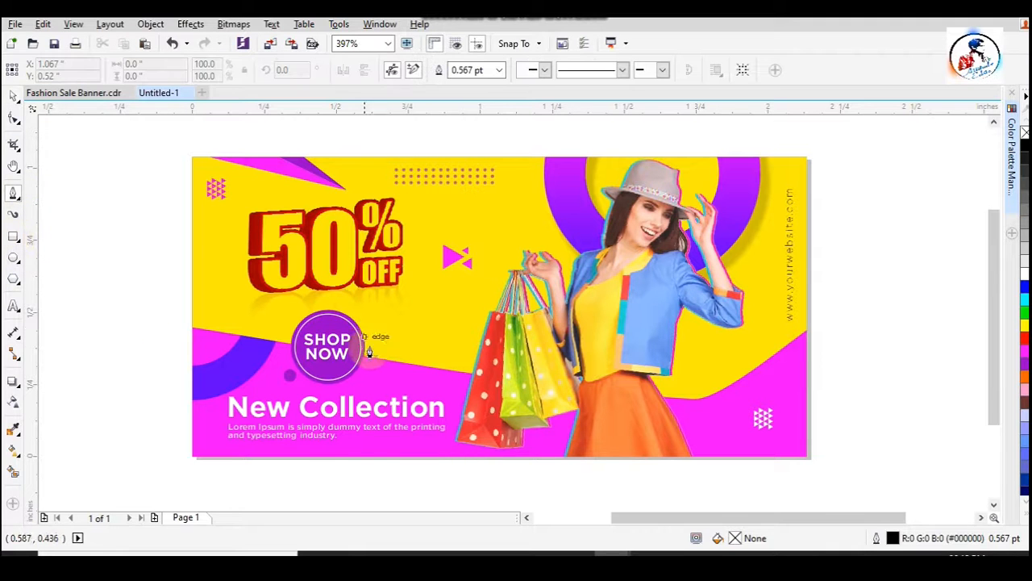
pyautogui.scroll(2, 376, 350)
pyautogui.click(415, 314)
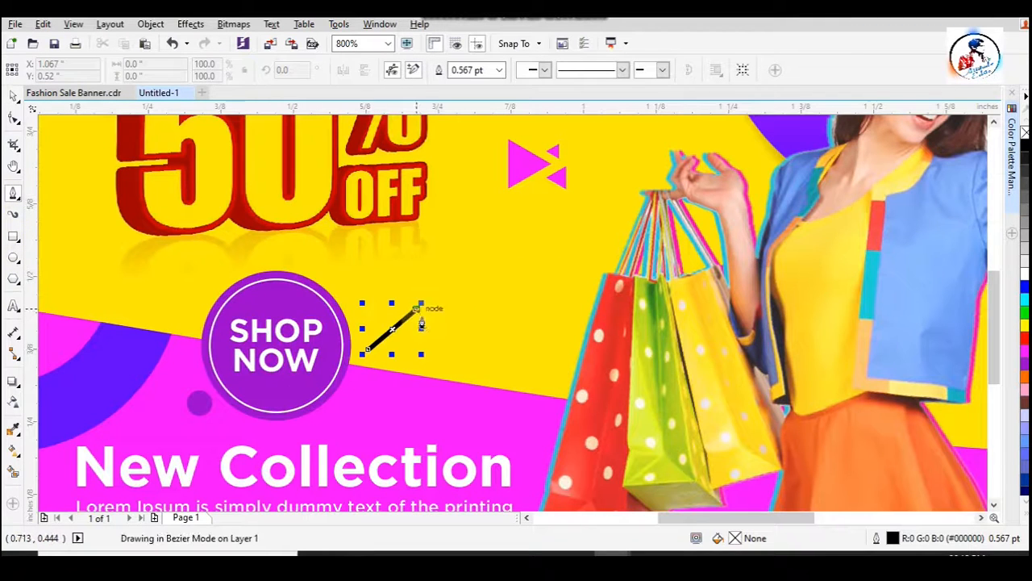
pyautogui.click(423, 320)
pyautogui.click(367, 350)
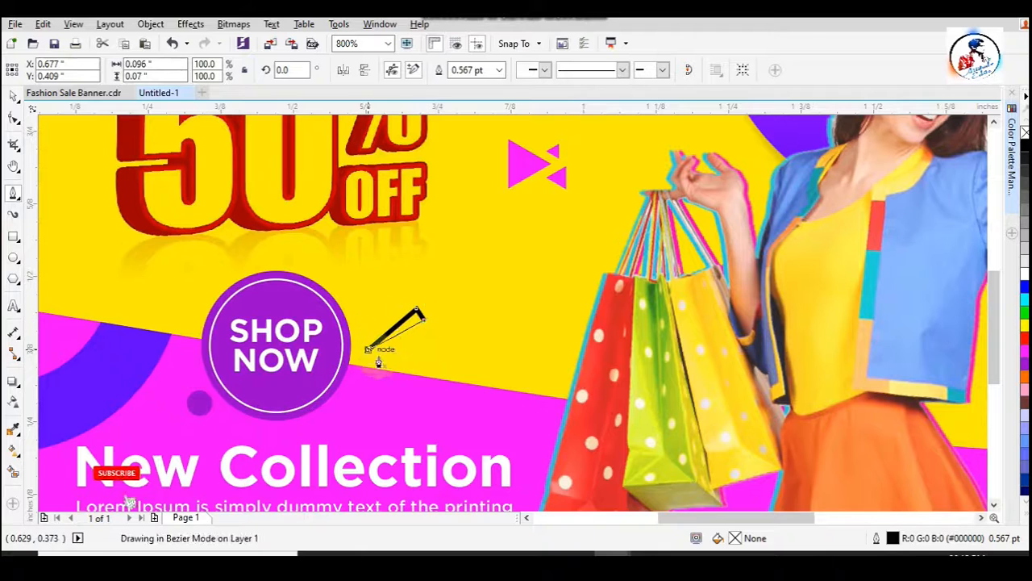
pyautogui.click(13, 118)
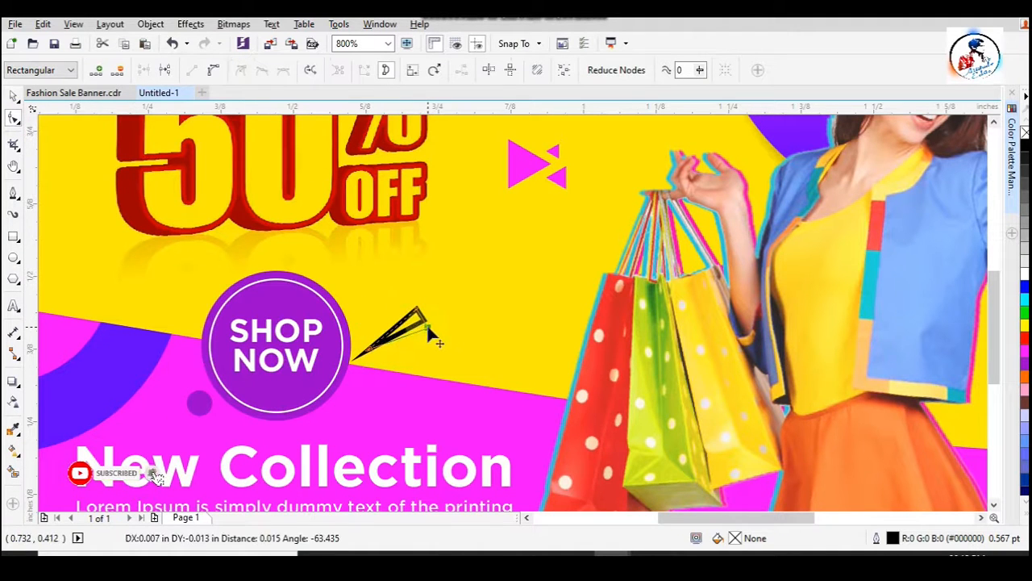
pyautogui.click(1024, 348)
pyautogui.rightClick(1024, 131)
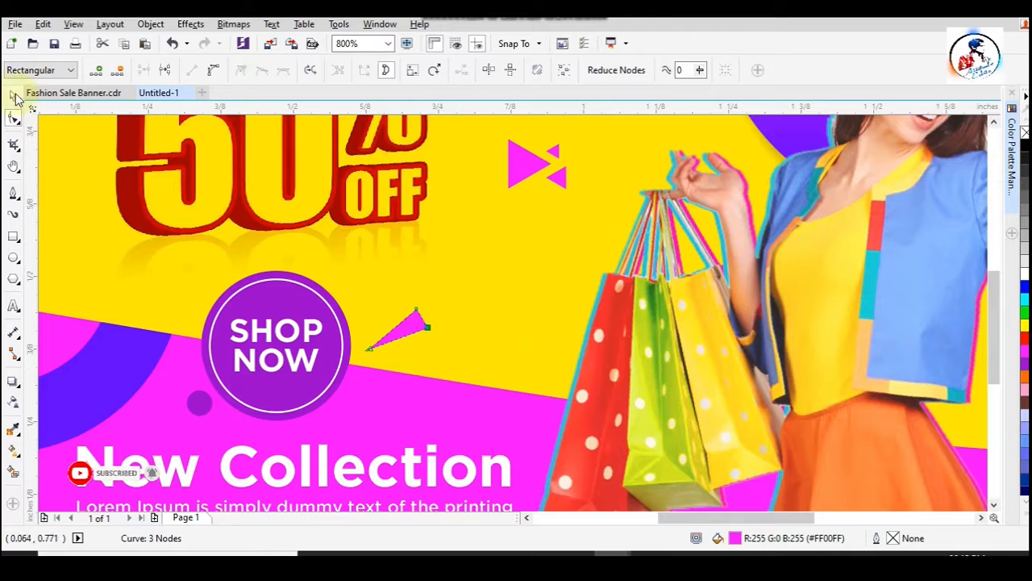
pyautogui.press('space')
# - Add a rotated copy of the magenta triangle just below it, scaled to about 59.2%, roughly 0.065" by 0.022"
pyautogui.scroll(2, 416, 345)
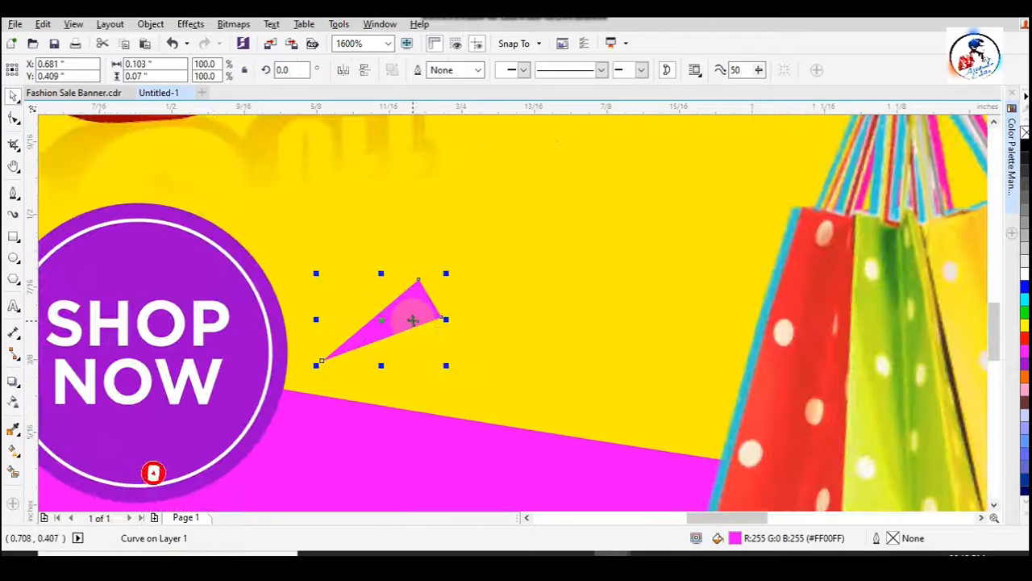
pyautogui.moveTo(420, 331); pyautogui.dragTo(472, 357)
pyautogui.rightClick(472, 357)
pyautogui.moveTo(507, 312); pyautogui.dragTo(491, 331)
pyautogui.click(446, 370)
pyautogui.moveTo(481, 402); pyautogui.dragTo(471, 424)
# - Copy the small magenta triangle above the large one and rotate it steeply upward so the three fan out
pyautogui.click(457, 372)
pyautogui.moveTo(449, 368); pyautogui.dragTo(390, 279)
pyautogui.rightClick(375, 308)
pyautogui.click(375, 308)
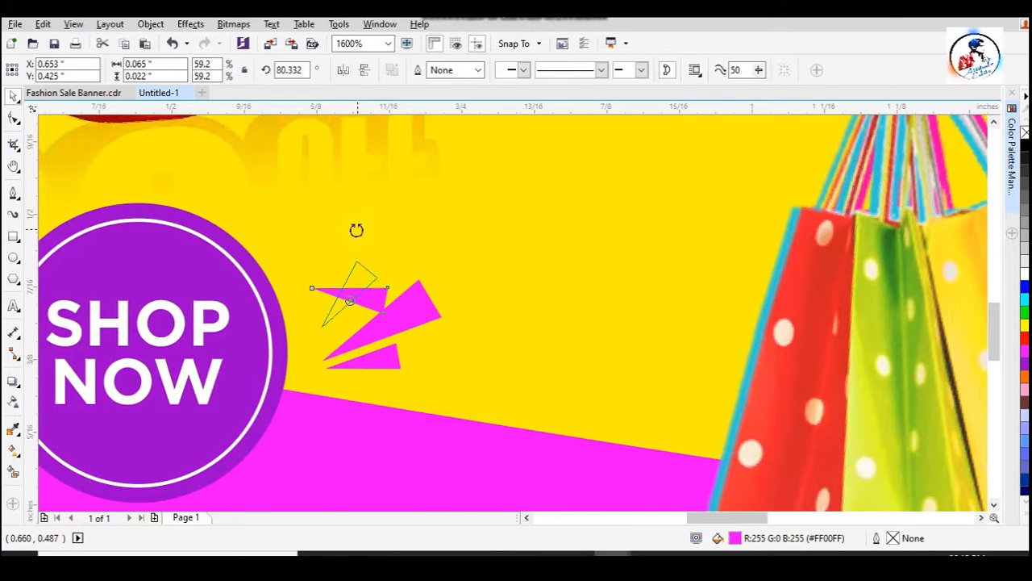
pyautogui.moveTo(357, 229); pyautogui.dragTo(358, 231)
pyautogui.moveTo(368, 281)
pyautogui.mouseDown()
pyautogui.moveTo(363, 309)
pyautogui.moveTo(381, 313)
pyautogui.moveTo(368, 297)
pyautogui.mouseUp()
# - Reposition the two small triangles so their tips sit close to the large triangle's tip
pyautogui.click(396, 362)
pyautogui.moveTo(396, 368); pyautogui.dragTo(395, 368)
pyautogui.moveTo(350, 325); pyautogui.dragTo(387, 306)
pyautogui.scroll(-1, 395, 353)
# - Reshape the small triangles, shifting the upper one's tip to the right and lengthening the lower one's outer end
pyautogui.click(14, 118)
pyautogui.scroll(1, 379, 338)
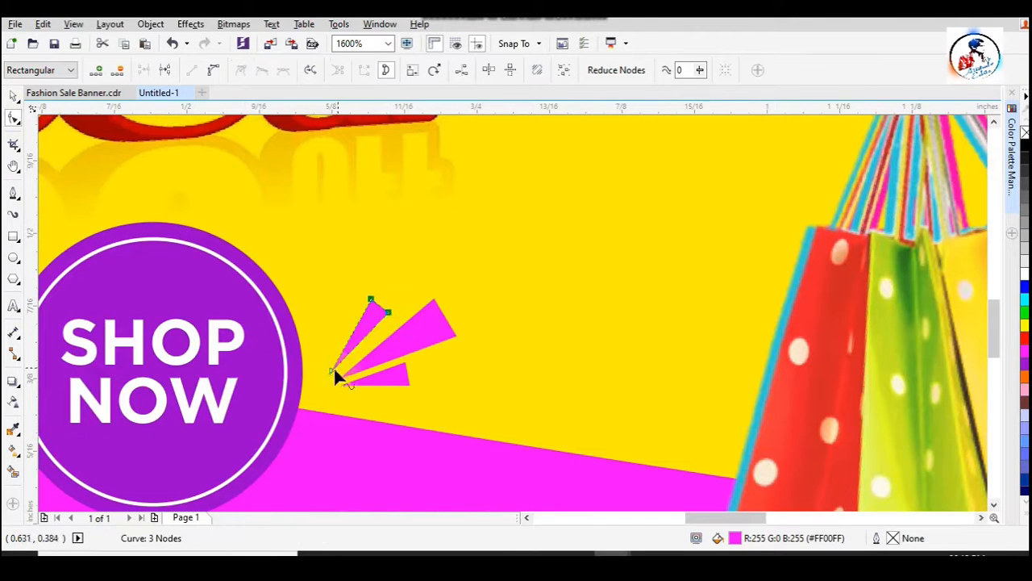
pyautogui.scroll(1, 329, 369)
pyautogui.moveTo(325, 374); pyautogui.dragTo(336, 374)
pyautogui.click(362, 396)
pyautogui.moveTo(484, 397); pyautogui.dragTo(464, 346)
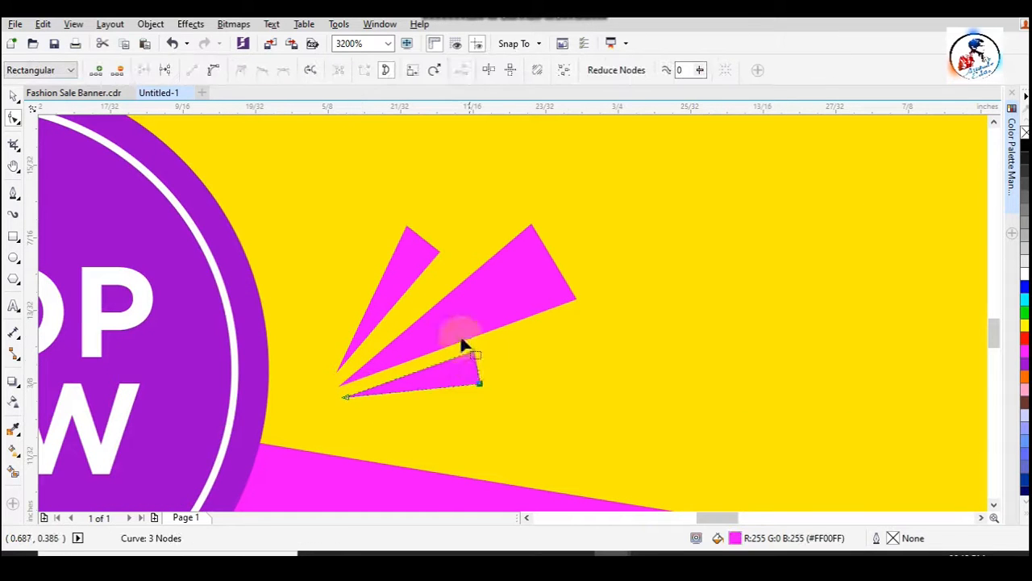
pyautogui.moveTo(480, 386); pyautogui.dragTo(519, 376)
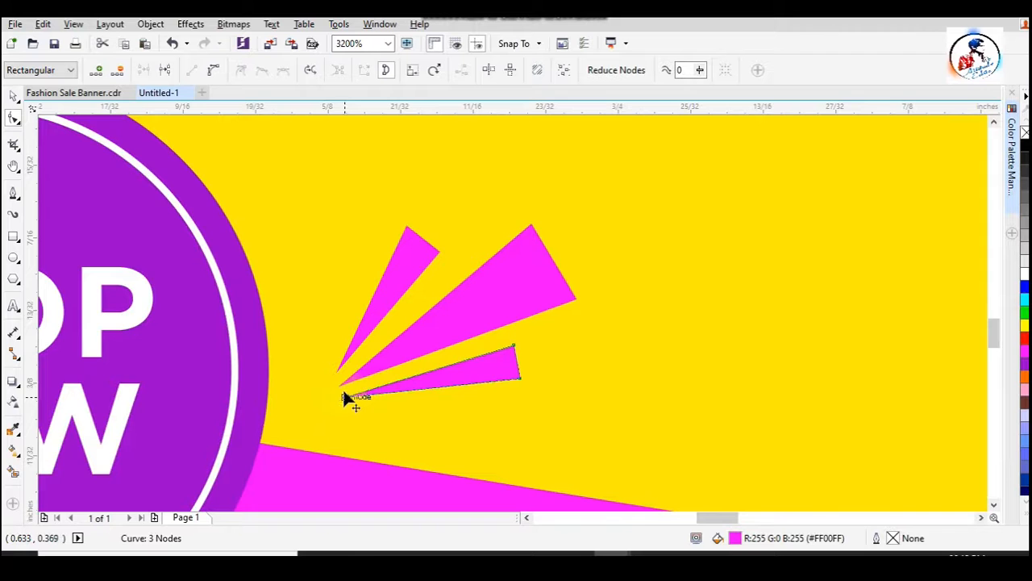
pyautogui.moveTo(345, 397); pyautogui.dragTo(347, 398)
# - Pull the tips of both small triangles closer to the large triangle's tip
pyautogui.scroll(2, 349, 388)
pyautogui.click(339, 386)
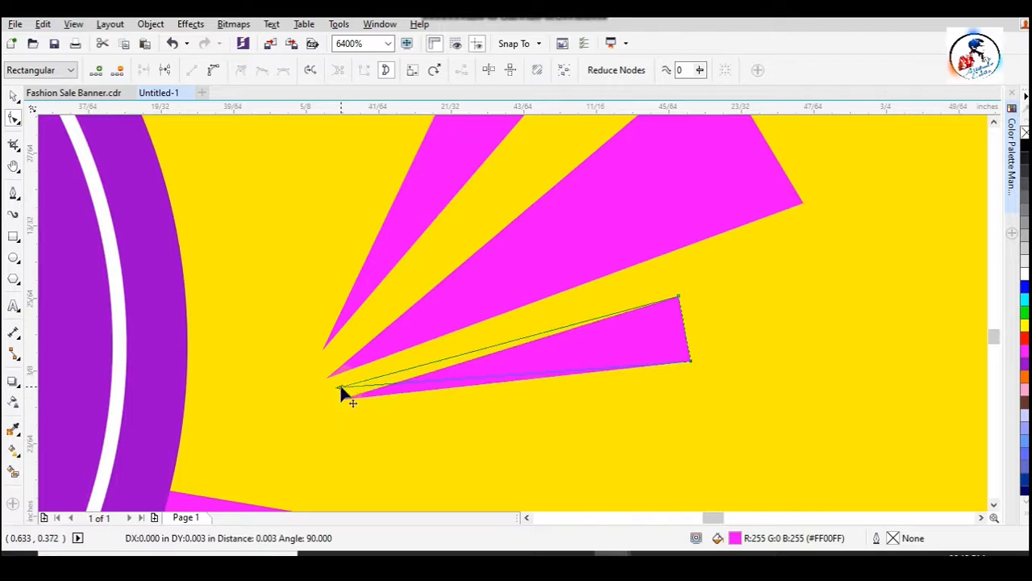
pyautogui.click(342, 316)
pyautogui.moveTo(307, 325); pyautogui.dragTo(327, 359)
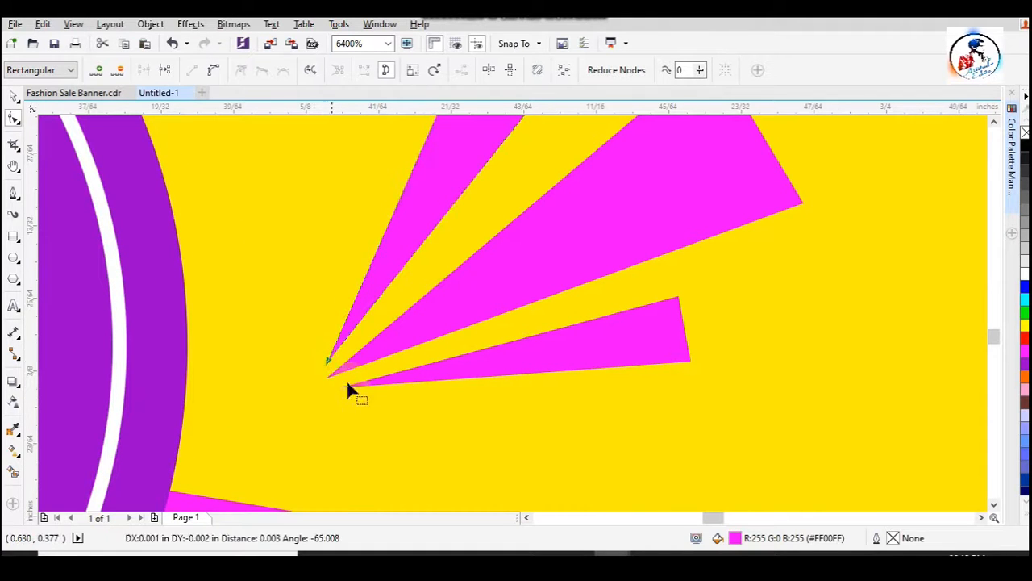
# - Pull in the large triangle's upper outer corner and widen the outer end of the upper small triangle
pyautogui.scroll(-3, 367, 381)
pyautogui.scroll(3, 415, 359)
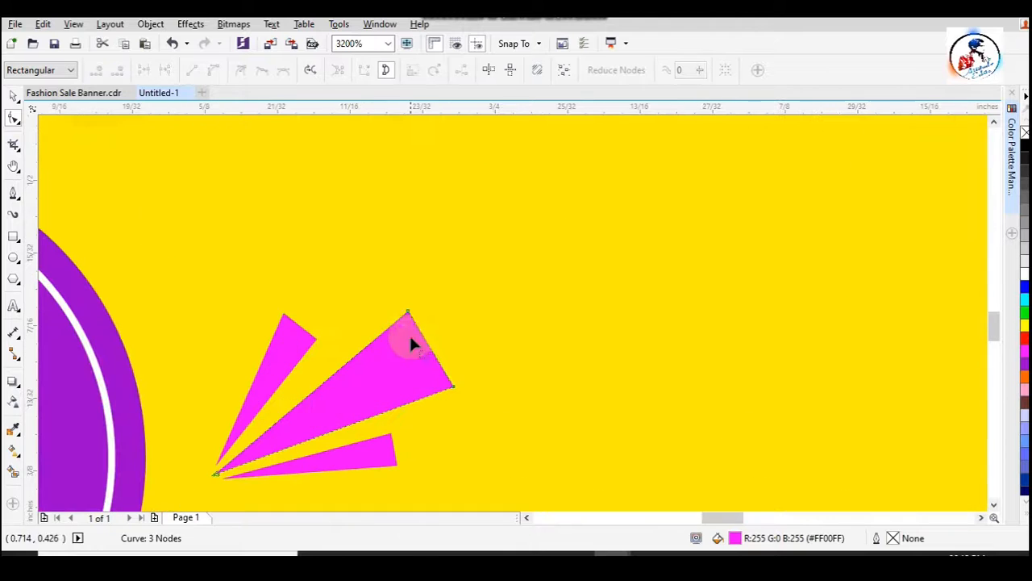
pyautogui.moveTo(408, 312); pyautogui.dragTo(416, 324)
pyautogui.moveTo(317, 337); pyautogui.dragTo(335, 343)
pyautogui.scroll(-2, 402, 383)
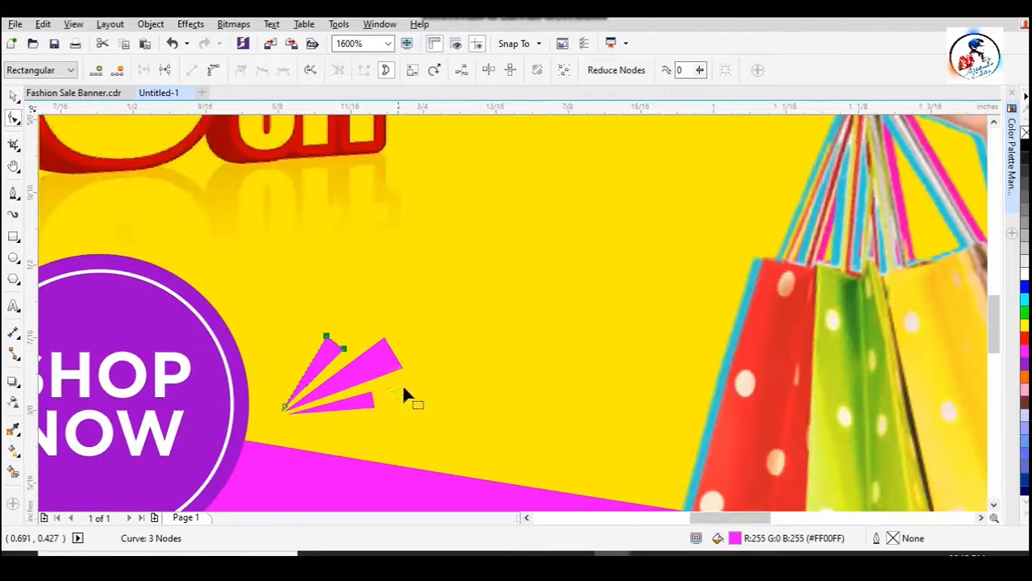
# - Group the three fanned magenta triangles beside the SHOP NOW badge
pyautogui.click(14, 95)
pyautogui.keyDown('shift'); pyautogui.click(367, 363); pyautogui.keyUp('shift')
pyautogui.keyDown('shift'); pyautogui.click(363, 402); pyautogui.keyUp('shift')
pyautogui.hotkey('ctrl', 'g')
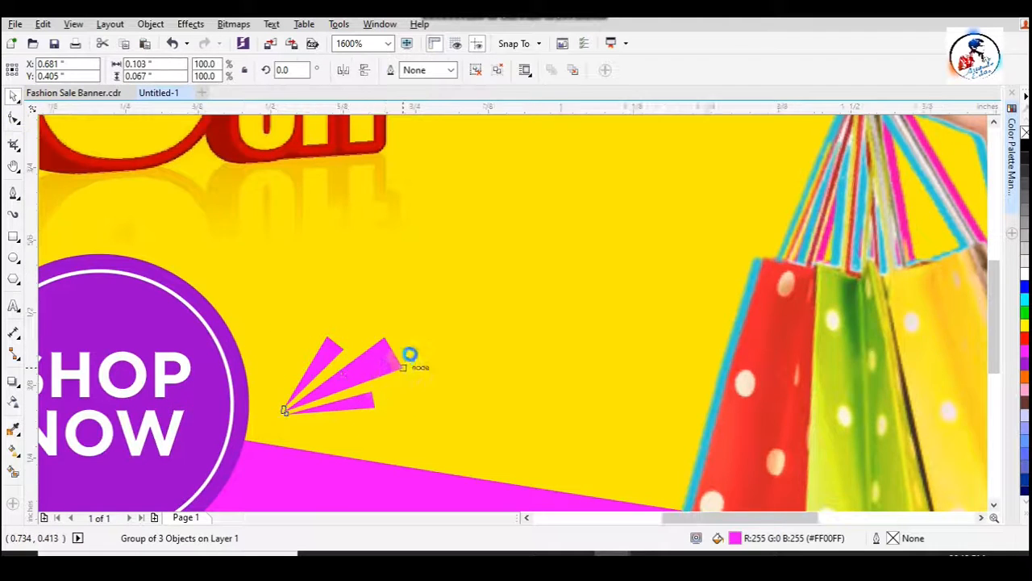
# - Scale the fanned triangle group down to 68.6%, about 0.071" by 0.046", beside the SHOP NOW badge
pyautogui.scroll(-2, 410, 356)
pyautogui.click(153, 377)
pyautogui.scroll(1, 374, 381)
pyautogui.click(434, 334)
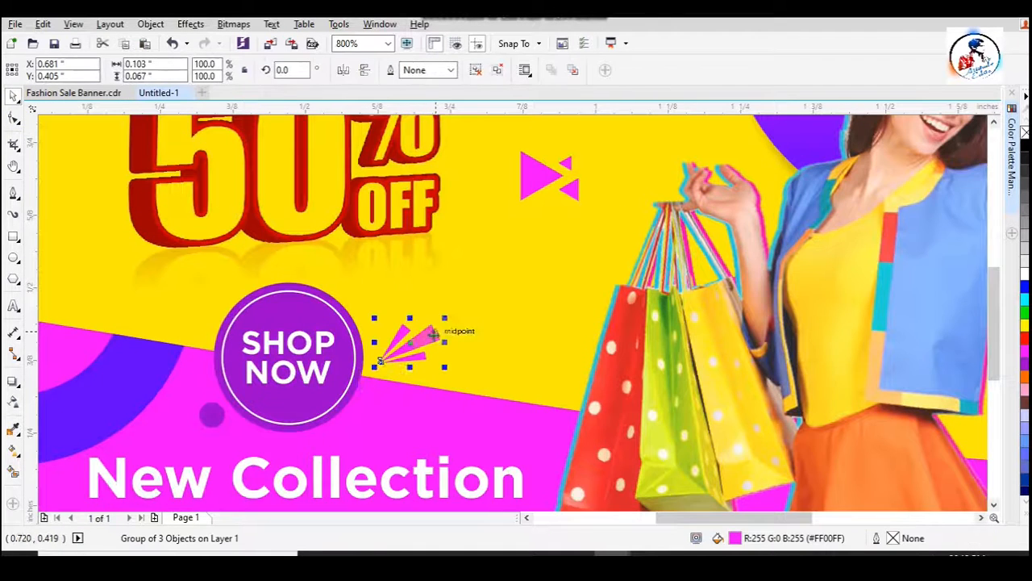
pyautogui.scroll(2, 434, 334)
pyautogui.moveTo(472, 282); pyautogui.dragTo(422, 330)
pyautogui.scroll(-1, 395, 351)
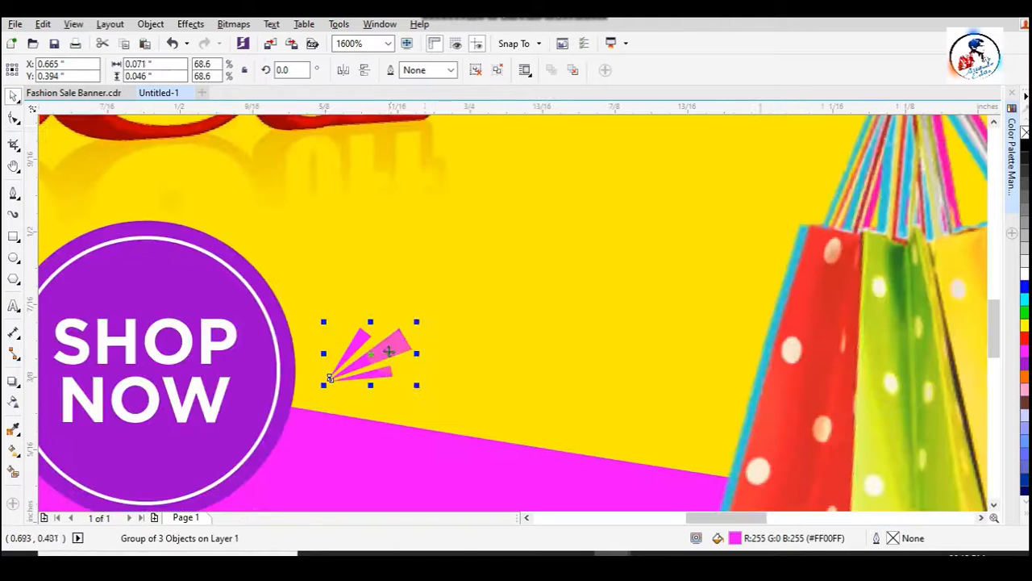
pyautogui.scroll(-2, 426, 316)
pyautogui.click(573, 458)
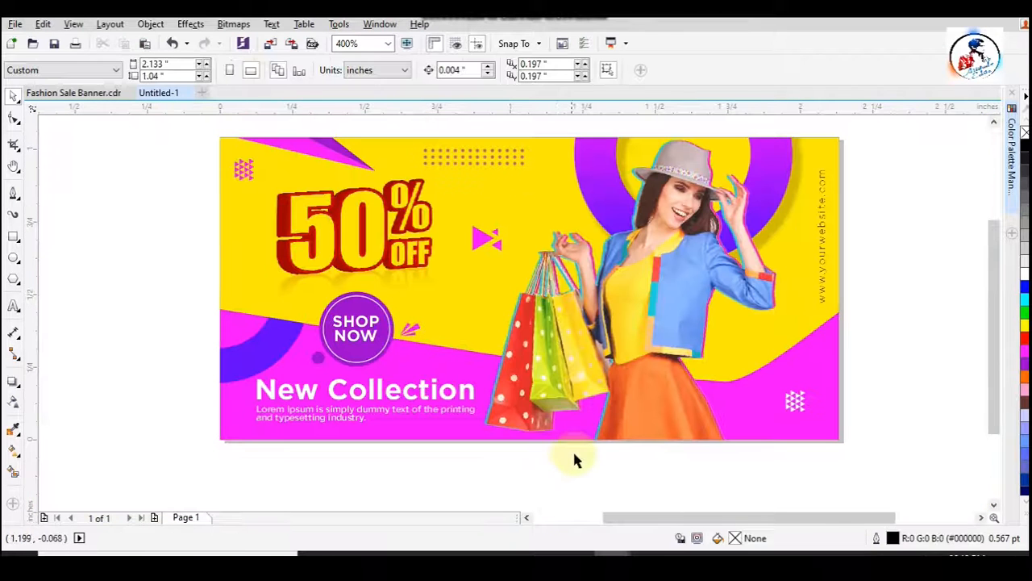
pyautogui.scroll(-1, 322, 431)
pyautogui.press('z')
pyautogui.moveTo(233, 260); pyautogui.dragTo(612, 454)
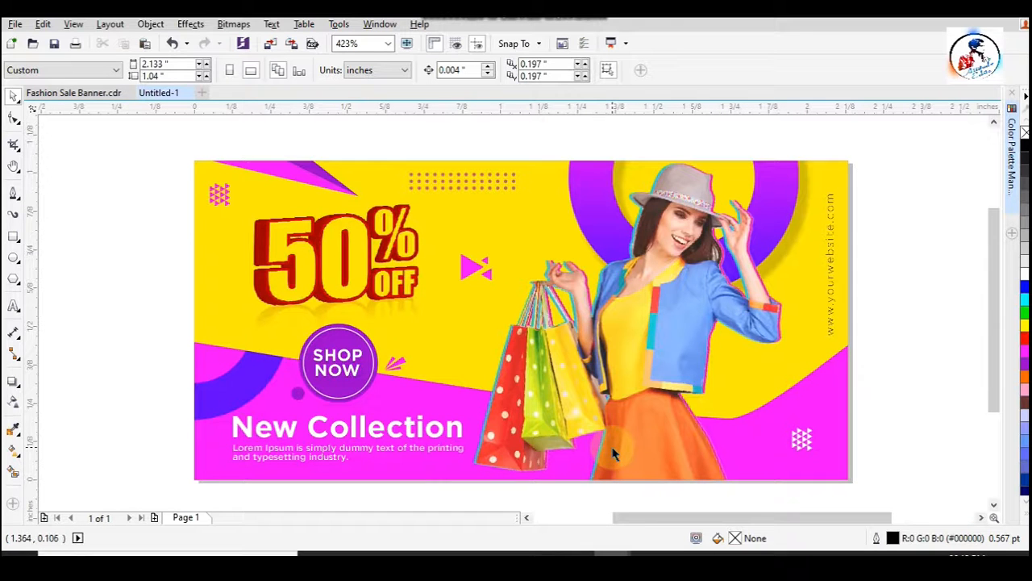